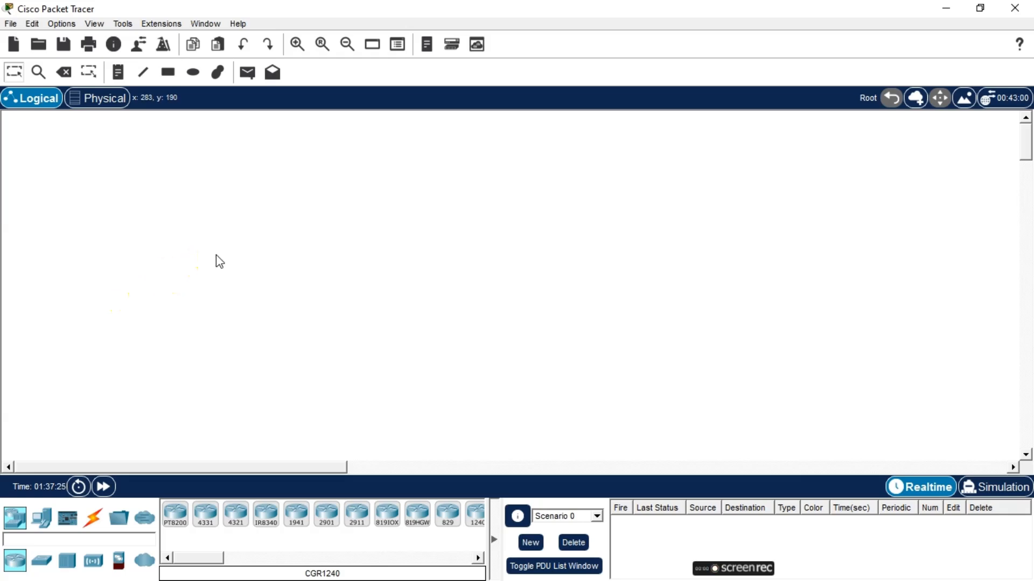
click(215, 257)
click(334, 301)
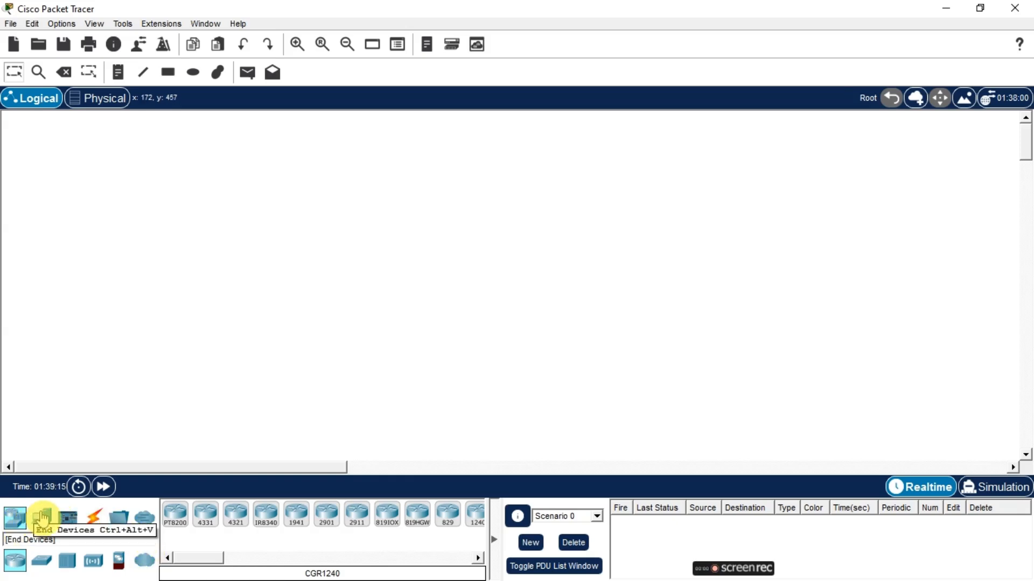
Place a 2960 switch in the middle of the workspace
click(44, 518)
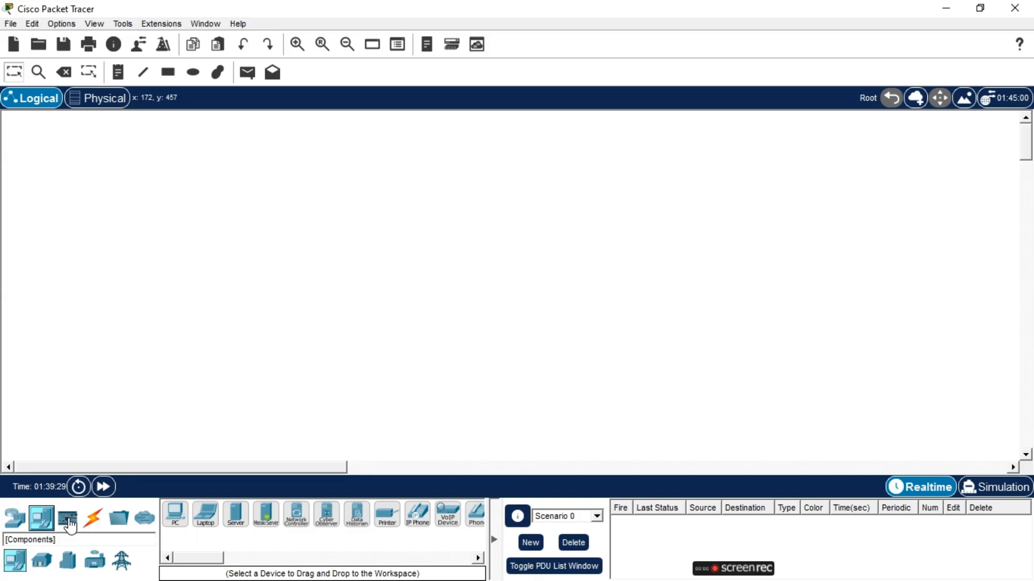
click(67, 519)
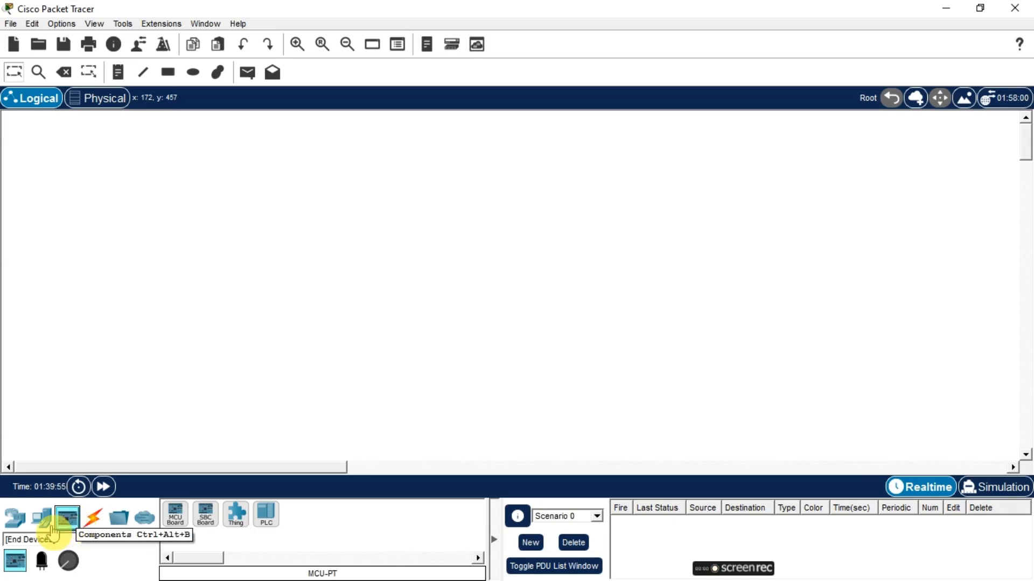
click(16, 524)
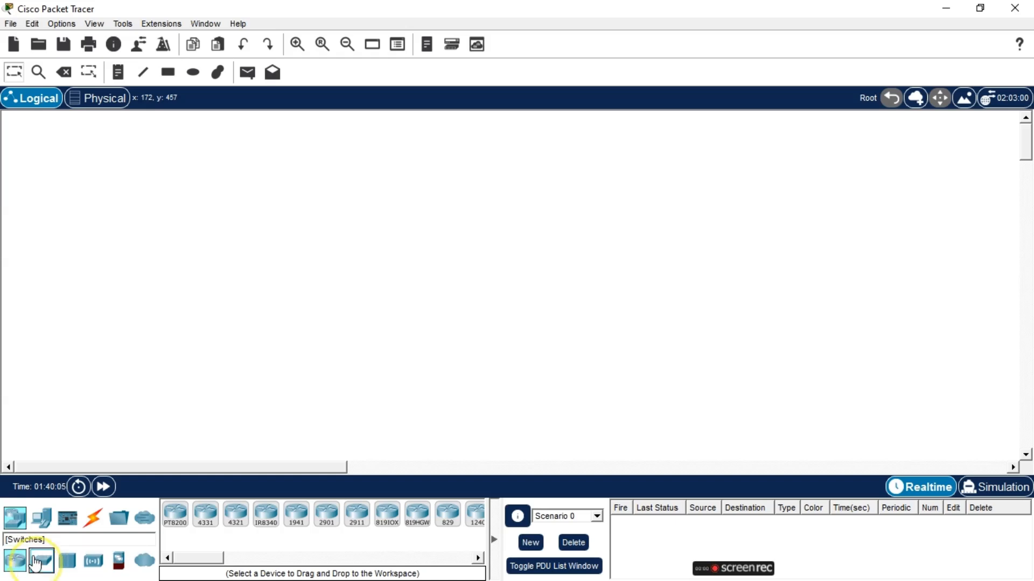
click(35, 561)
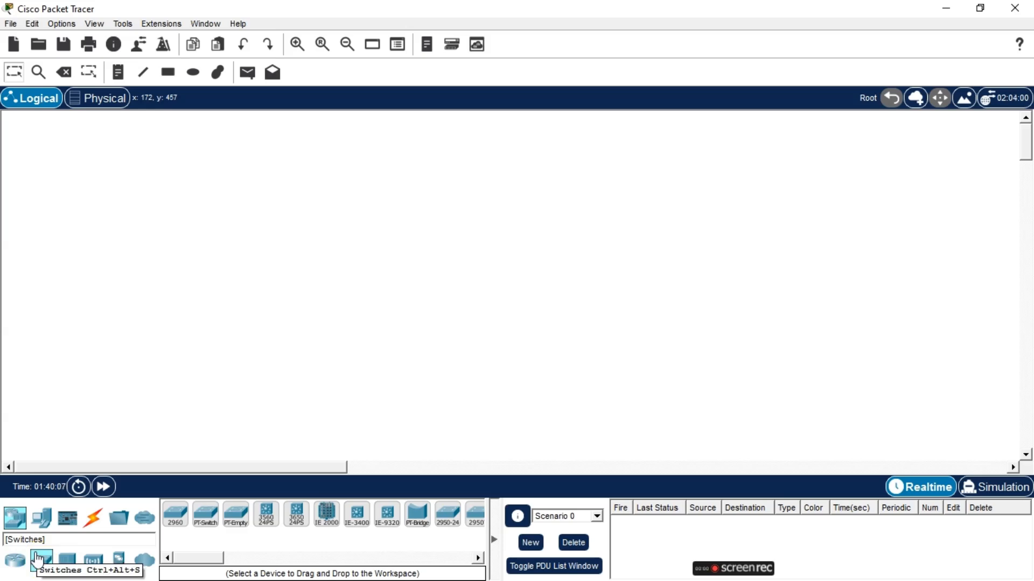
click(175, 517)
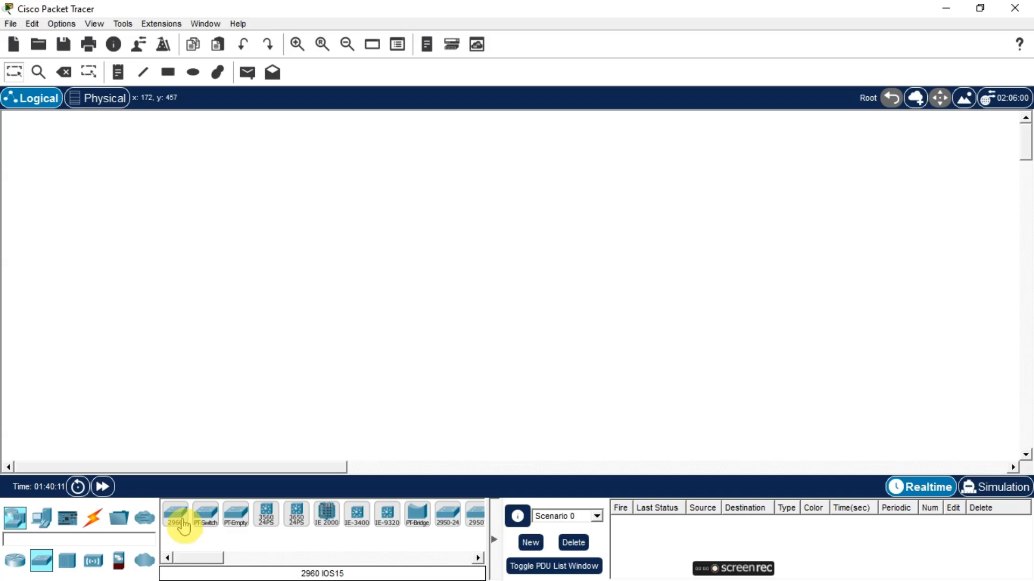
click(393, 209)
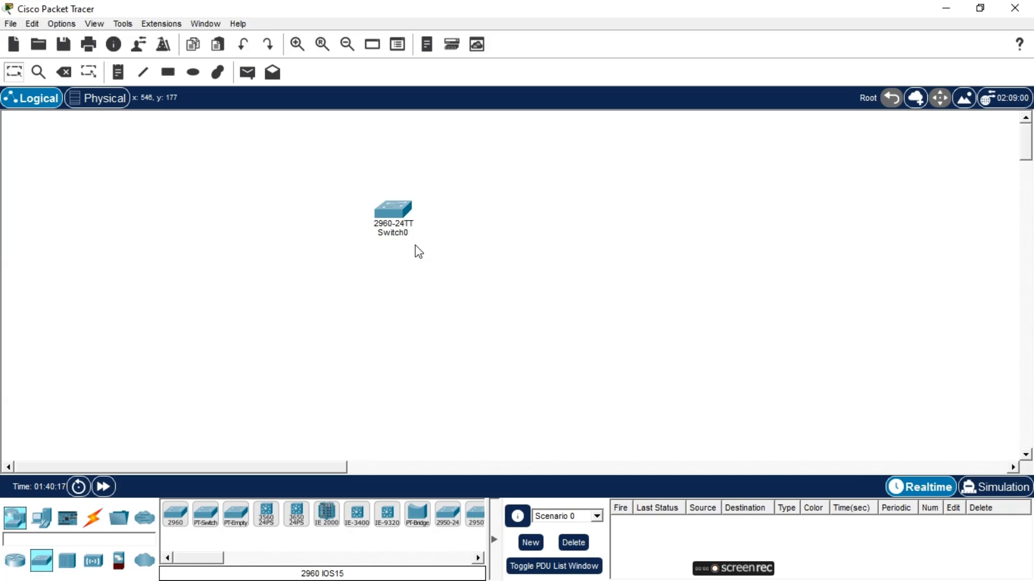
click(394, 221)
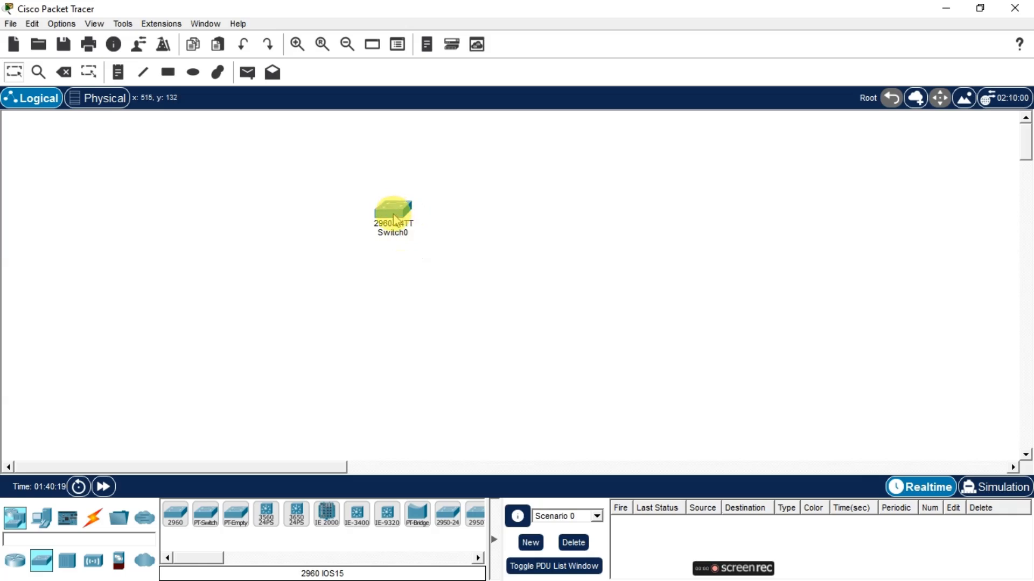
drag(395, 218, 386, 249)
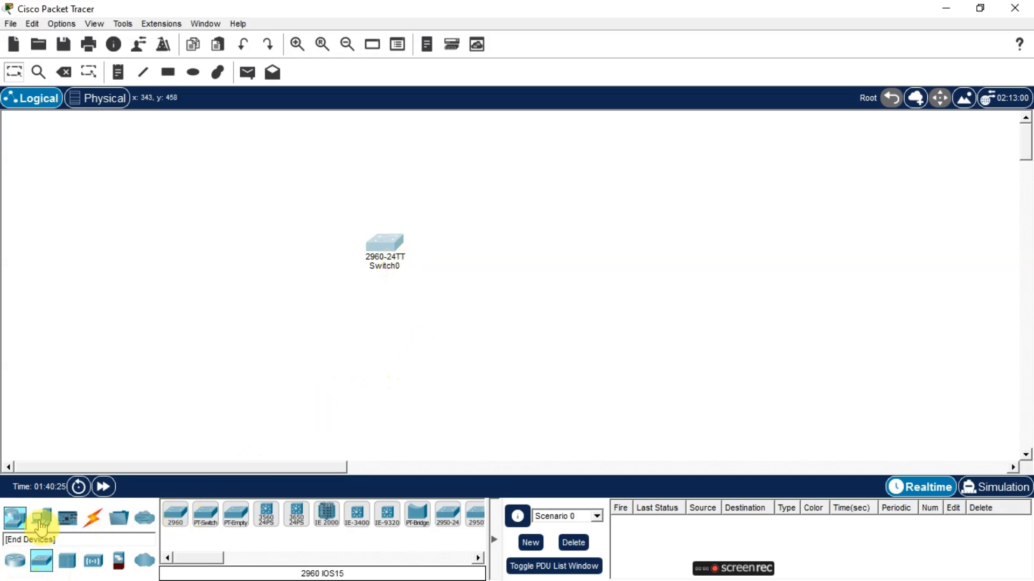
Place fifteen generic PCs around the switch
click(42, 518)
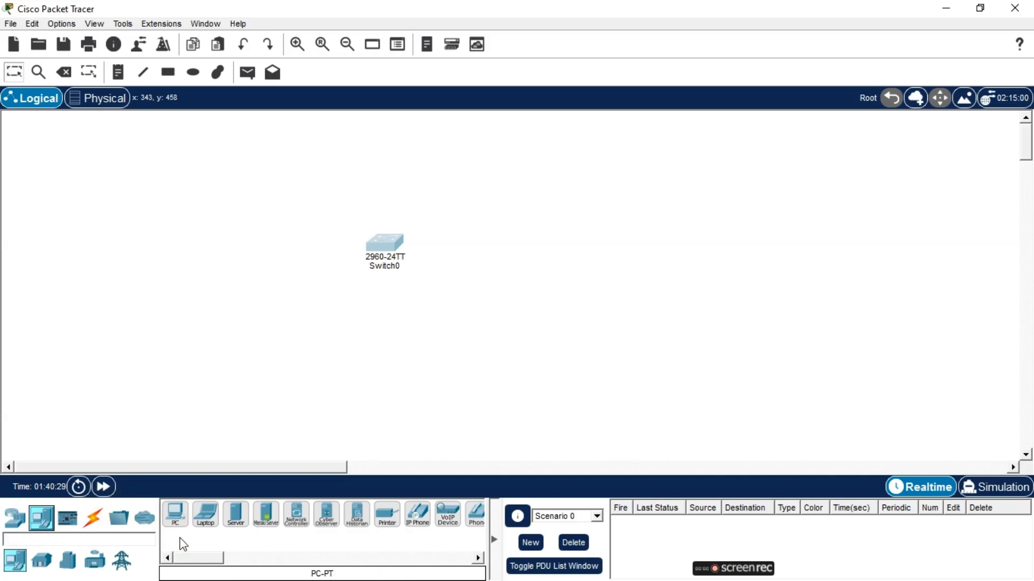
ctrl+click(177, 516)
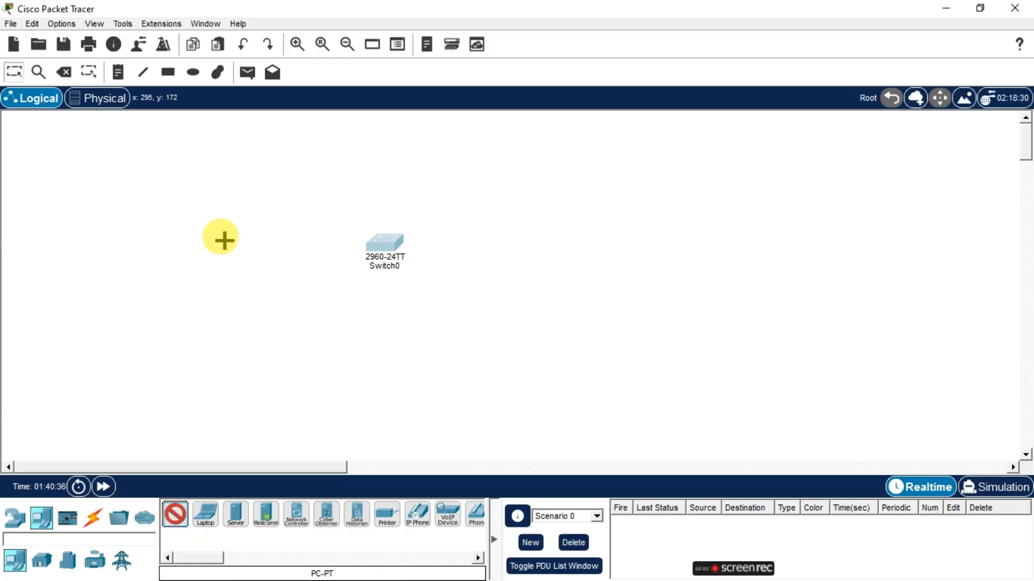
click(238, 176)
click(282, 175)
click(332, 176)
click(383, 175)
click(443, 177)
click(205, 295)
click(199, 351)
click(175, 515)
Rearrange the PCs into three groups around the switch: top, left and right
drag(384, 242, 383, 341)
drag(187, 450, 212, 432)
drag(198, 350, 219, 310)
drag(192, 394, 215, 379)
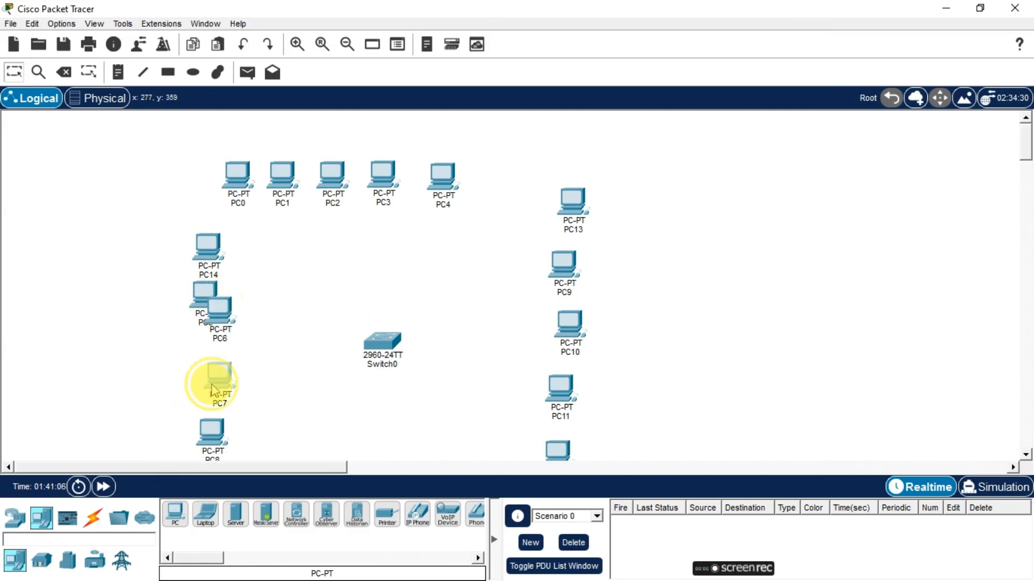
drag(205, 295, 149, 377)
drag(219, 323, 193, 319)
drag(219, 265, 150, 438)
drag(237, 176, 331, 236)
drag(282, 175, 386, 235)
drag(443, 177, 358, 130)
drag(573, 202, 528, 283)
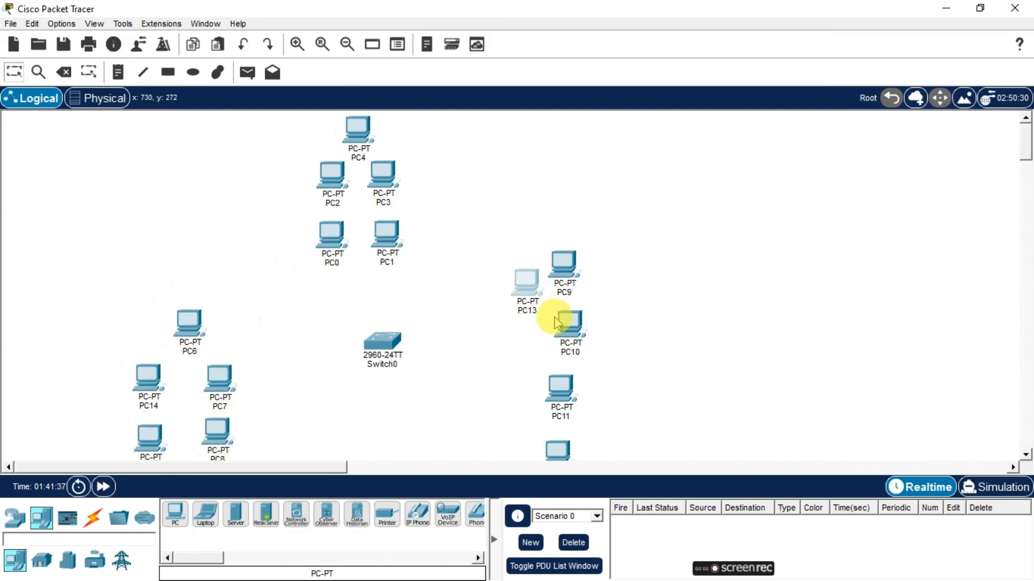
drag(570, 324, 525, 379)
drag(527, 283, 528, 309)
drag(563, 265, 583, 307)
Connect every PC to the switch using automatically chosen connection cables
click(92, 518)
ctrl+click(175, 515)
click(189, 323)
click(383, 341)
click(219, 379)
click(382, 342)
click(218, 432)
click(383, 342)
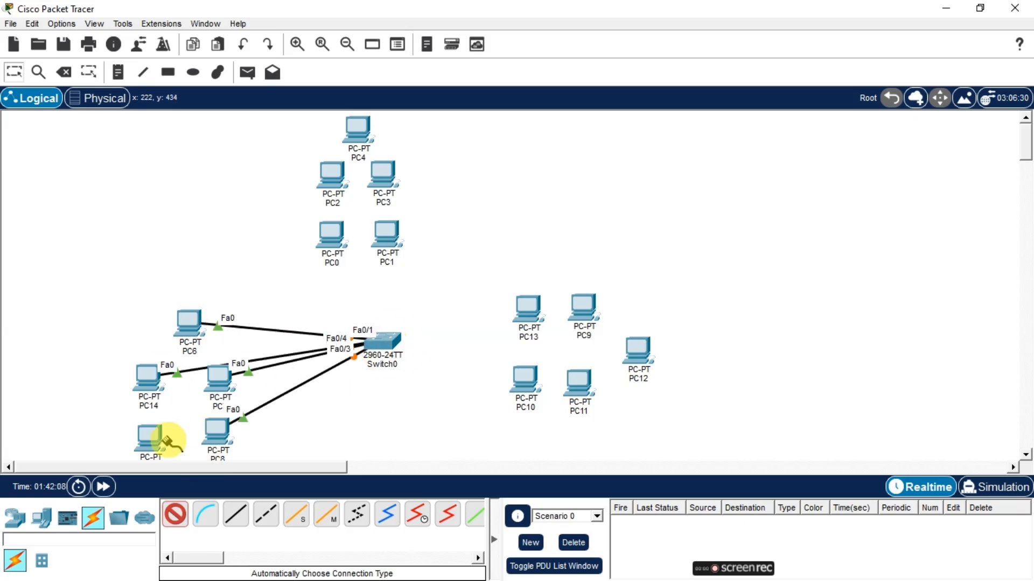
click(382, 341)
click(387, 234)
click(383, 341)
click(332, 176)
click(383, 341)
click(383, 175)
click(383, 340)
click(360, 135)
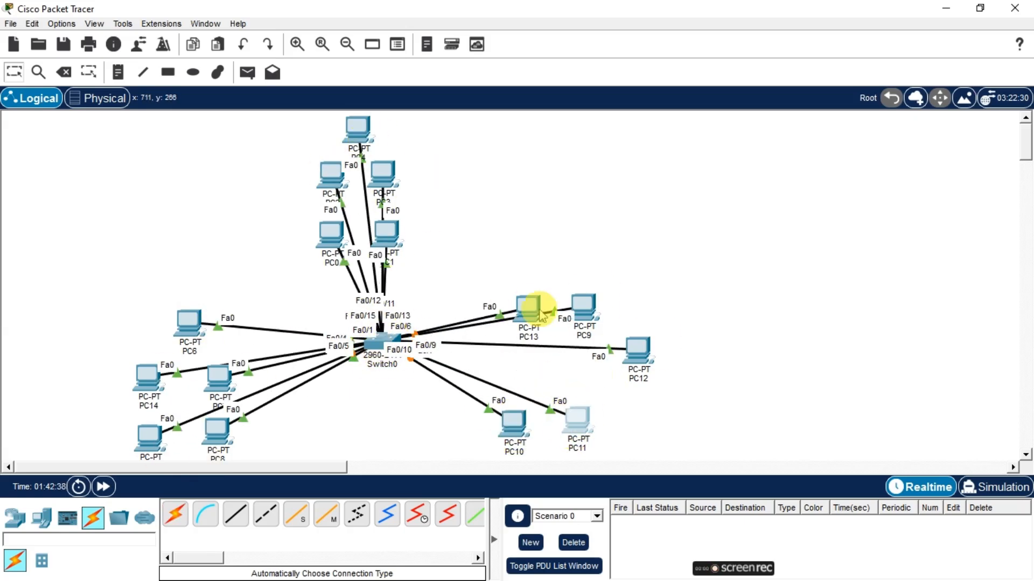
drag(383, 176, 407, 168)
drag(354, 134, 363, 130)
click(502, 203)
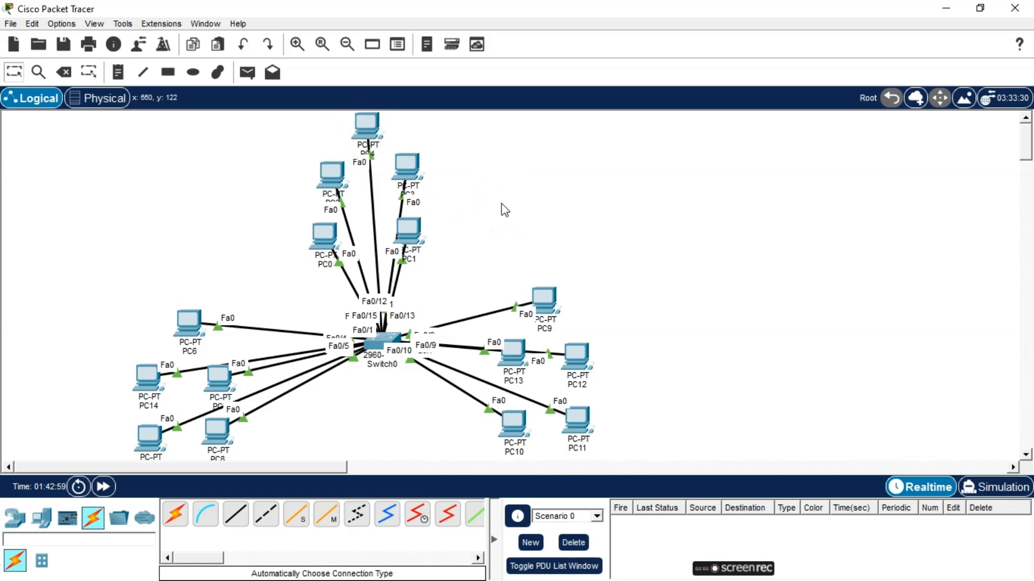
click(509, 211)
Draw a green-filled rectangle around the left group of PCs
click(169, 72)
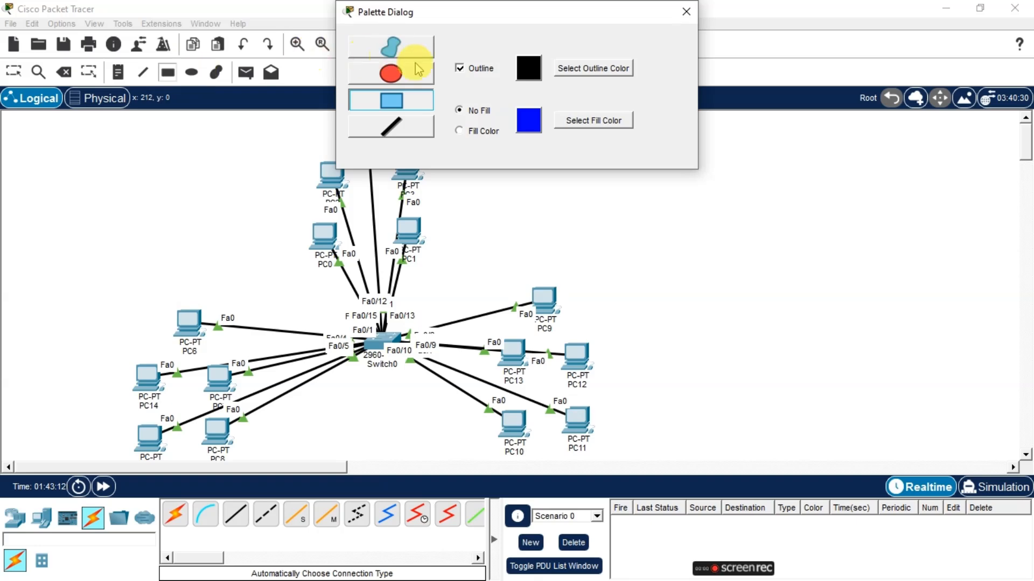
click(461, 131)
click(391, 100)
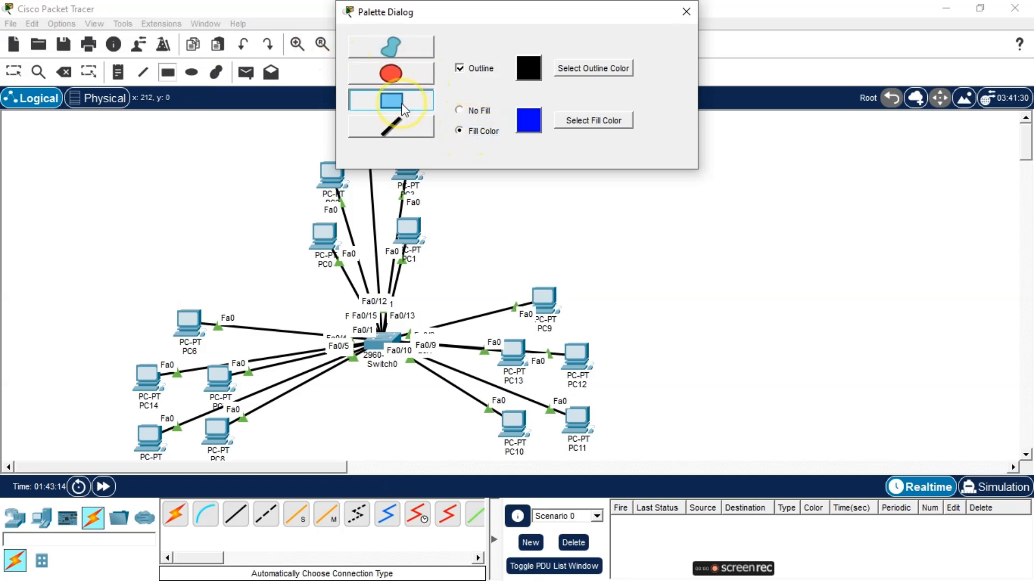
click(575, 125)
click(415, 220)
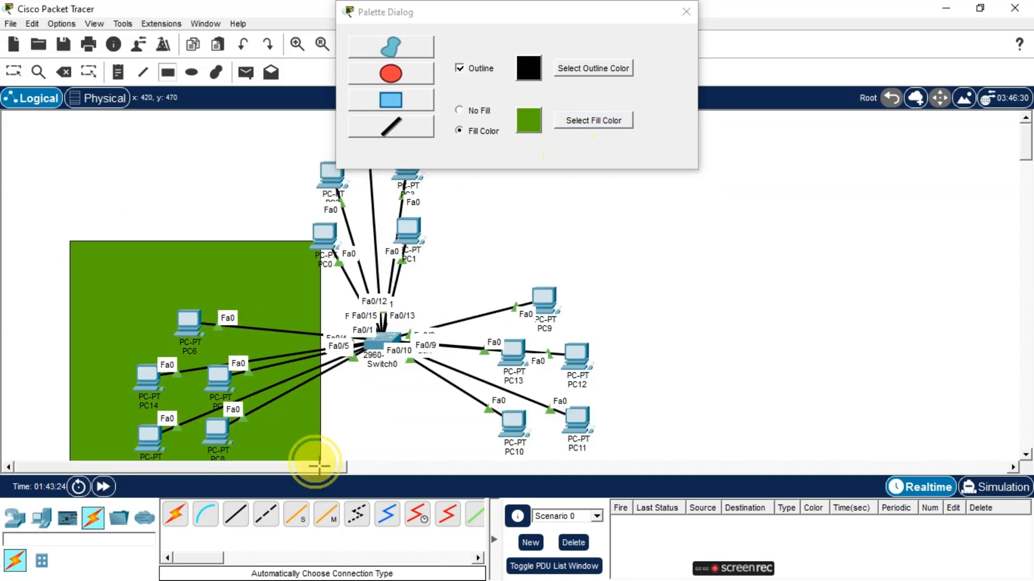
Draw a cyan-filled rectangle around the right group of PCs
click(557, 120)
click(608, 416)
drag(439, 278, 661, 462)
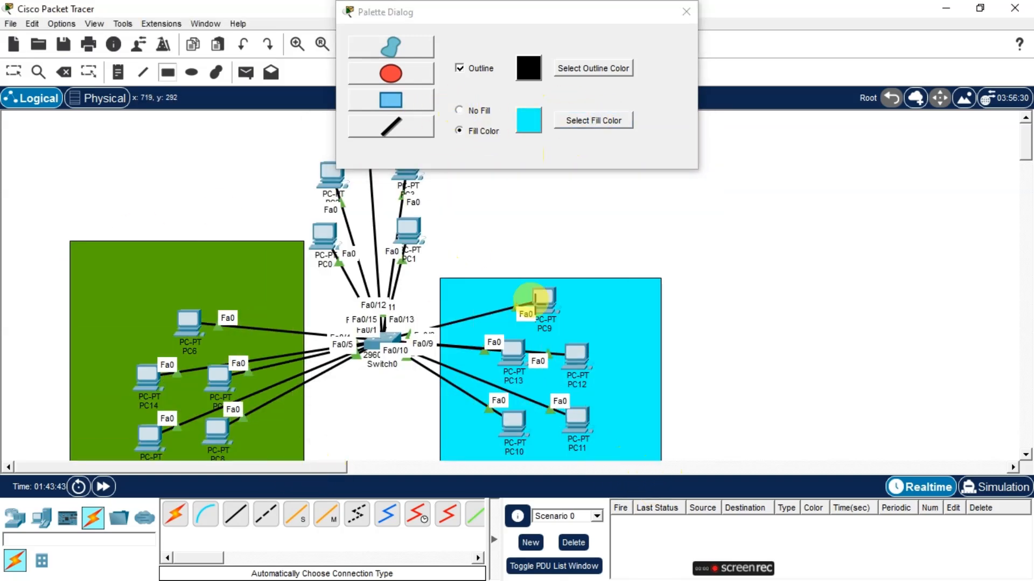
Draw a yellow-filled rectangle around the top group of PCs and close the palette
click(593, 120)
click(478, 221)
click(608, 417)
mouse_move(275, 111)
mouse_down()
mouse_move(437, 266)
mouse_move(550, 283)
mouse_up()
click(686, 11)
Add a note labelled BLOCK-10 inside the green area
click(14, 72)
drag(487, 156, 455, 158)
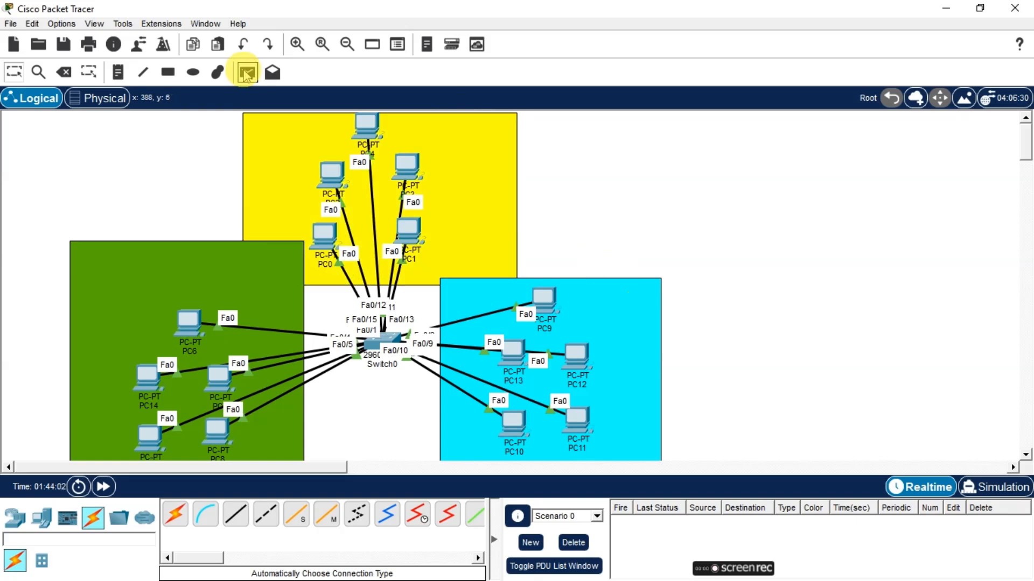
click(118, 72)
click(157, 251)
text(BLOCK-10)
Add notes labelled BLOCK-20 in the yellow area and BLOCK-30 in the cyan area
click(414, 130)
text(BLOCK-20)
click(589, 297)
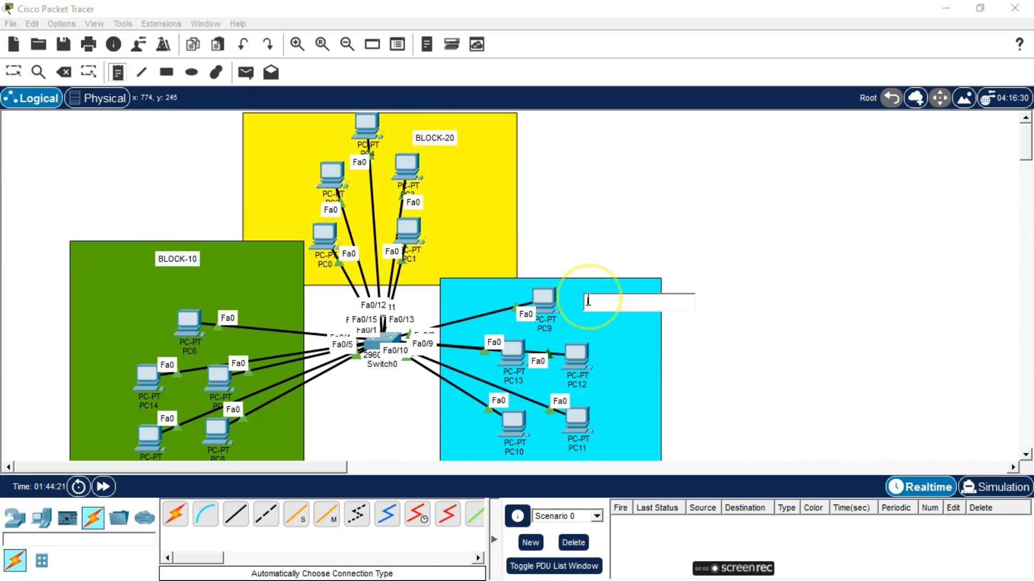
text(BLOCK-30)
click(692, 355)
key(Escape)
scroll(564, 252, down, 3)
scroll(563, 252, up, 3)
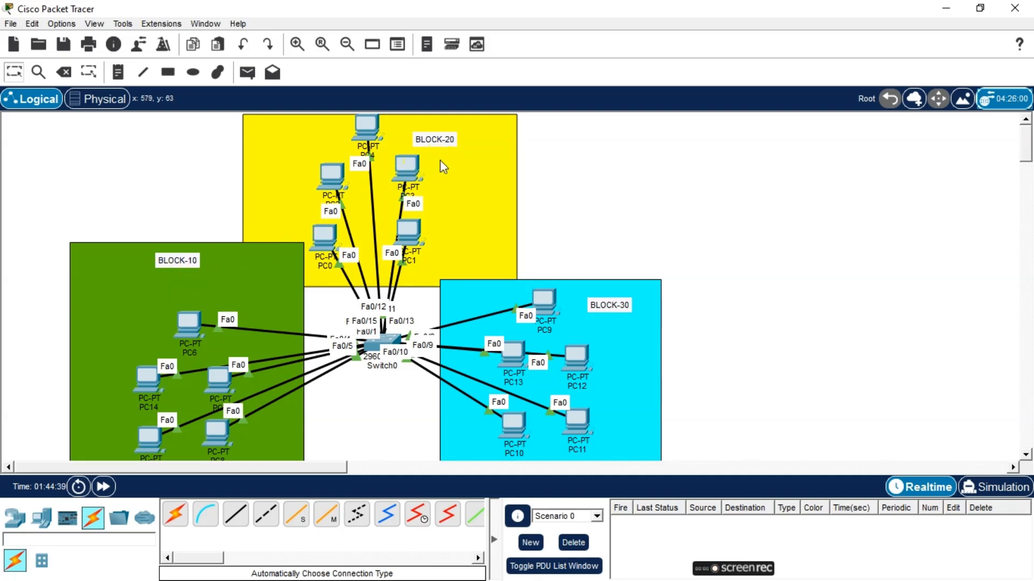
click(611, 319)
click(364, 400)
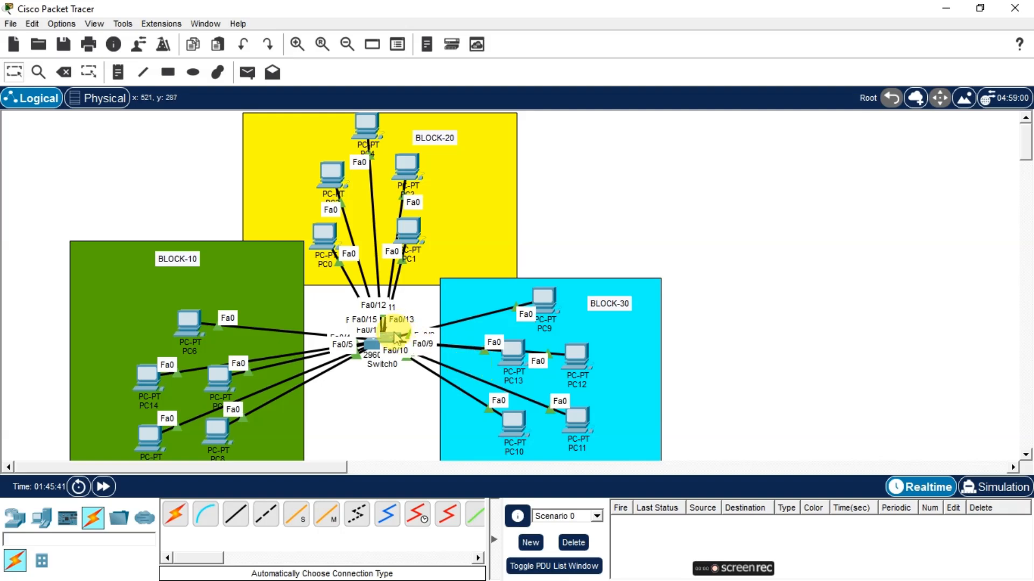
Open the switch's command line and enter privileged and global configuration mode
mouse_move(392, 339)
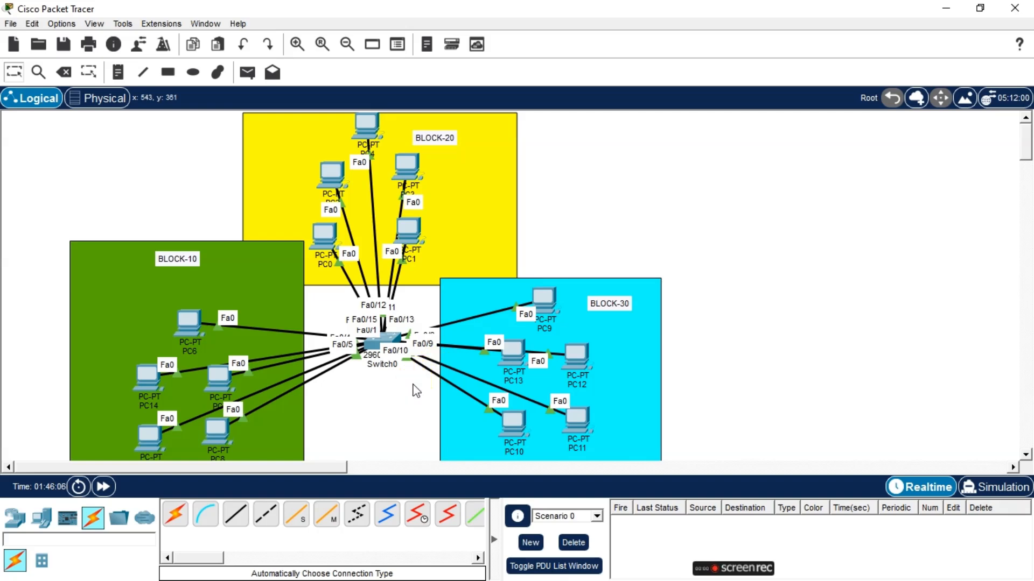
click(383, 344)
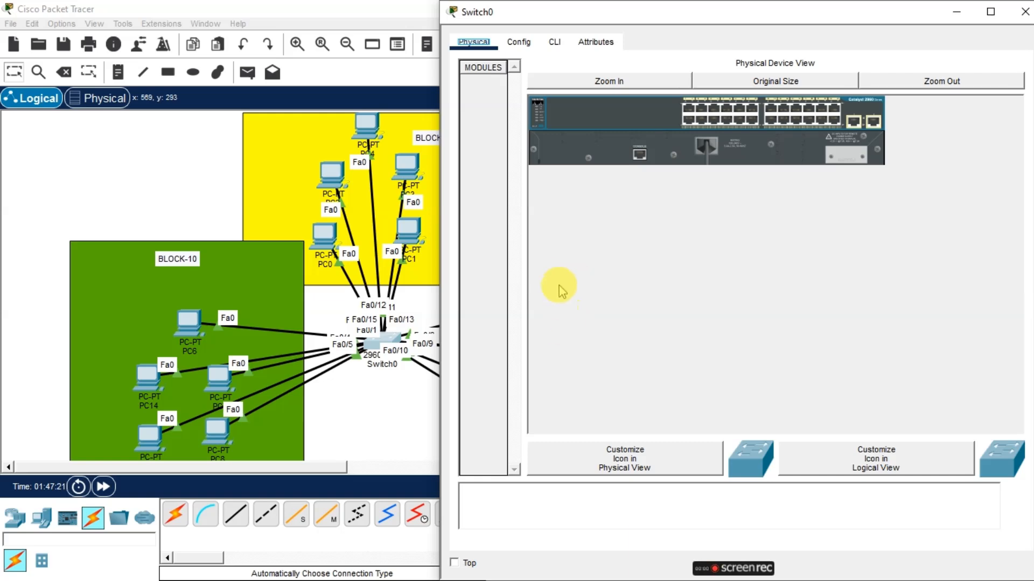
drag(700, 12, 710, 15)
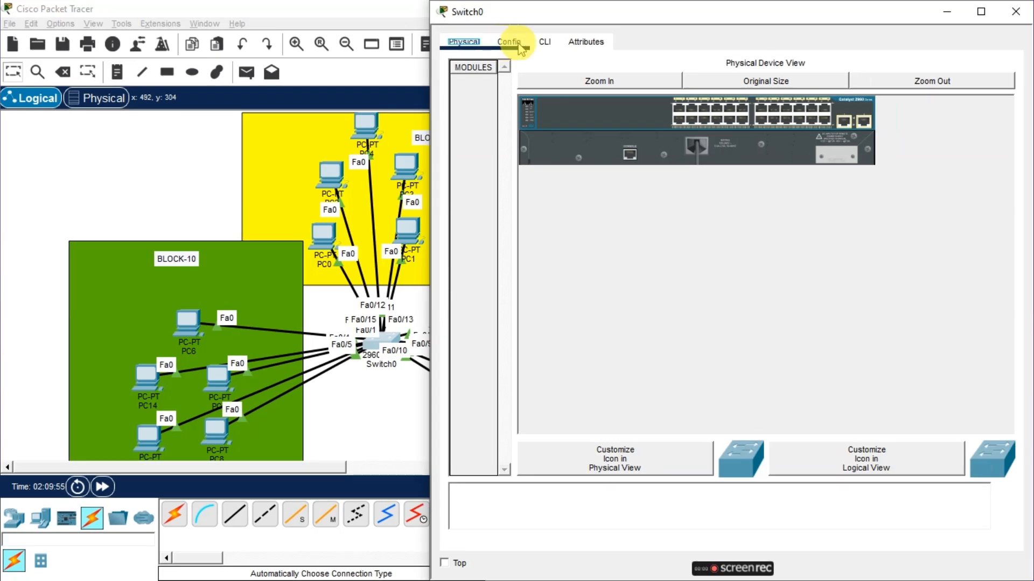
click(543, 44)
click(612, 208)
key(Return)
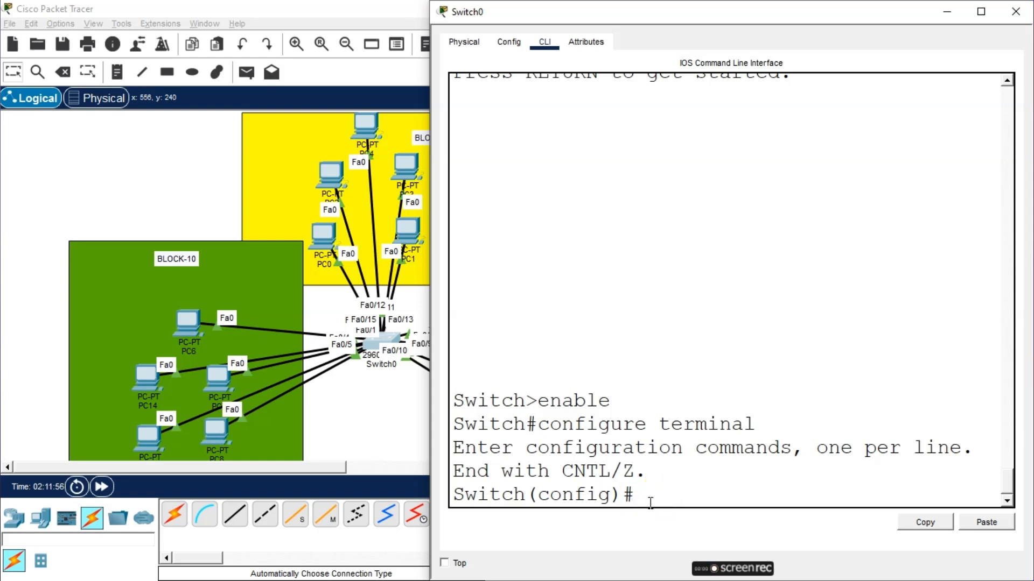
Create VLAN 10 on the switch
text(VLAN 10)
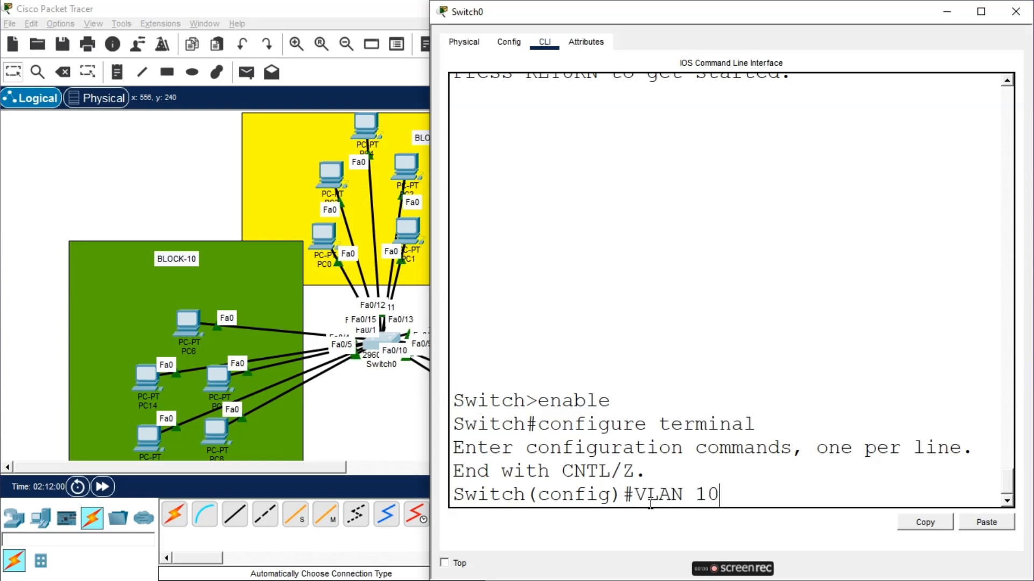
key(Return)
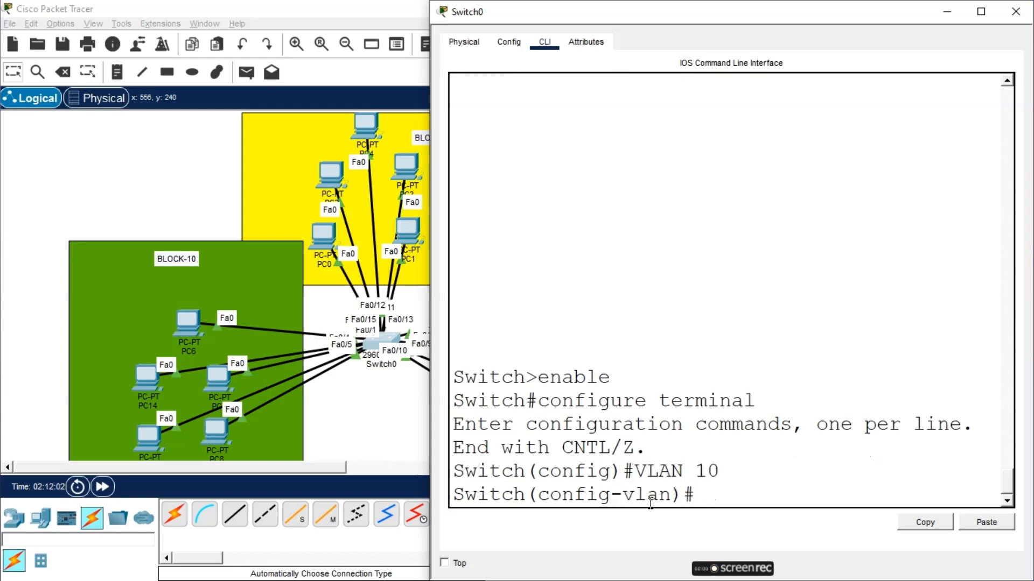
Name VLAN 10 LAN-1 and exit back to global configuration mode
text(name LAN-1)
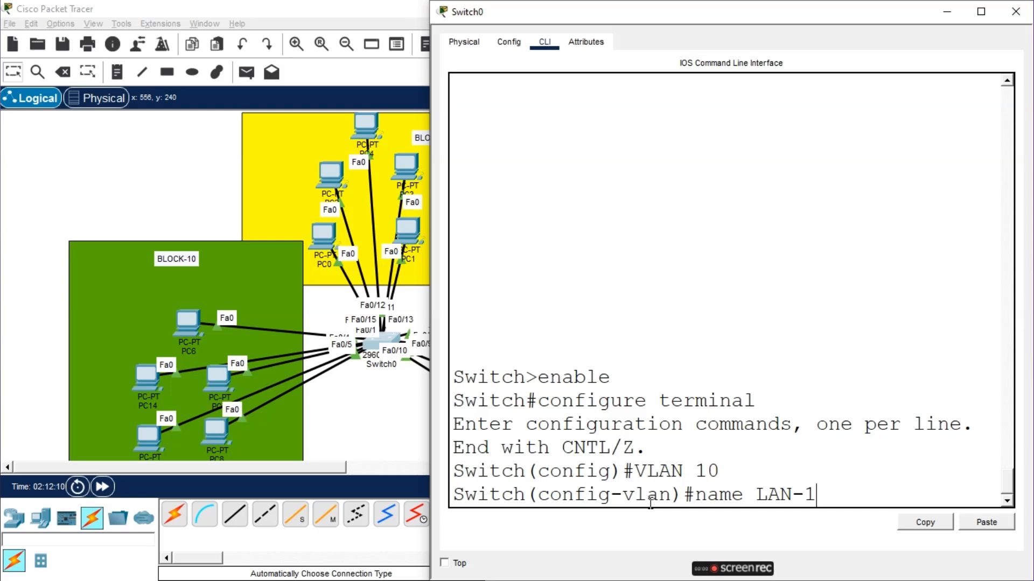
key(Return)
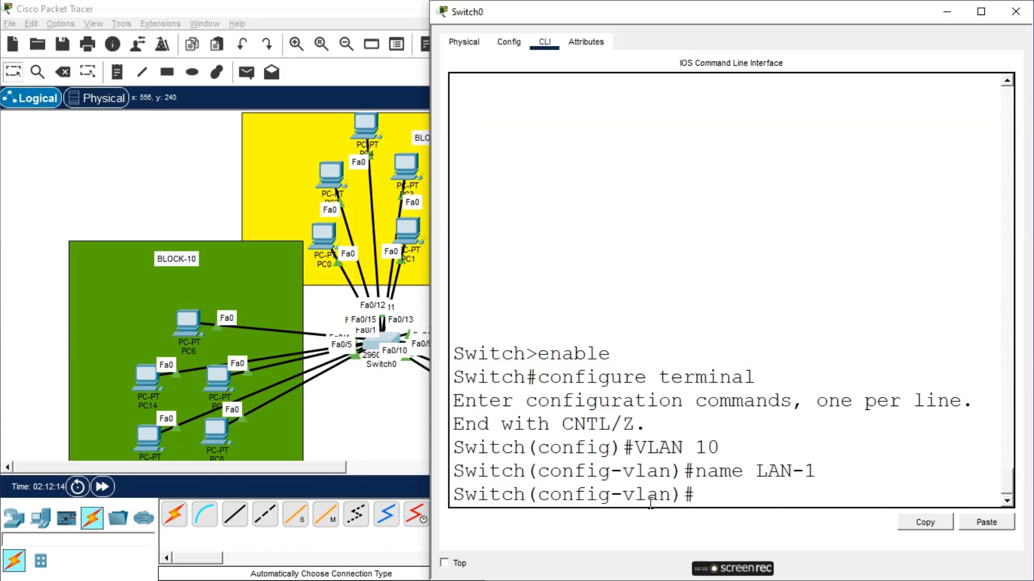
key(Return)
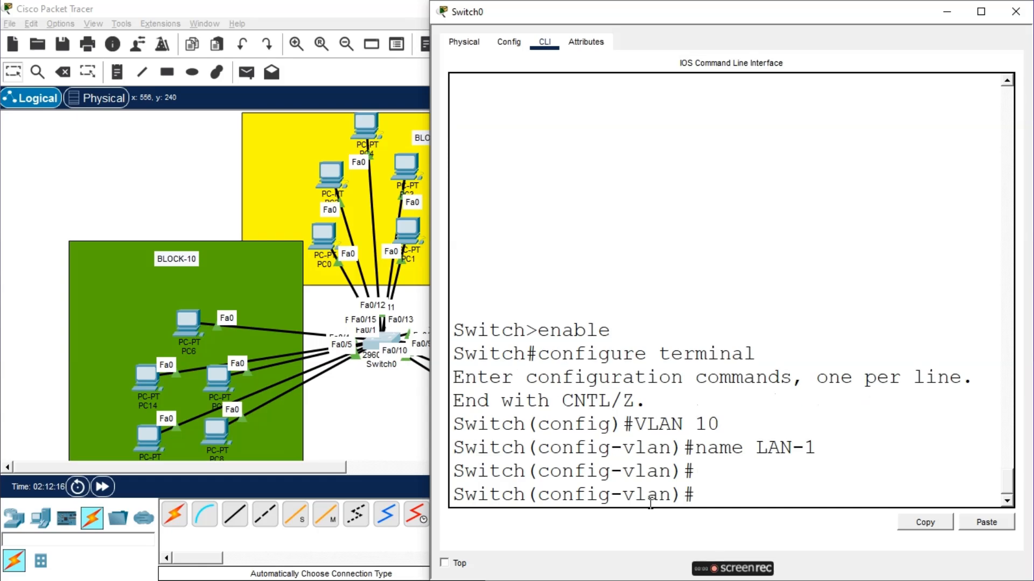
text(ex)
key(Return)
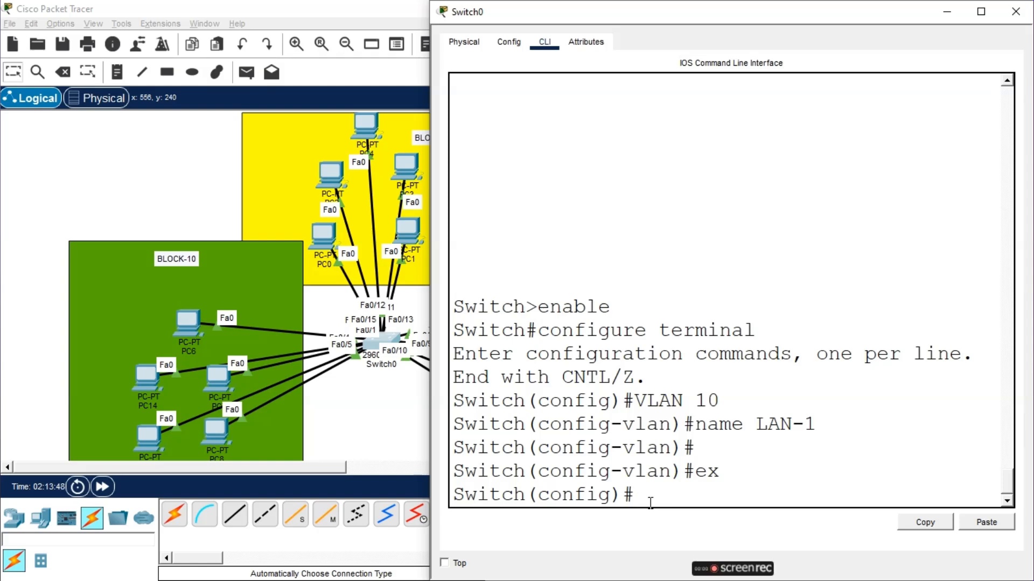
Enter the interface configuration for VLAN 10 from global configuration mode
text(inter)
key(Tab)
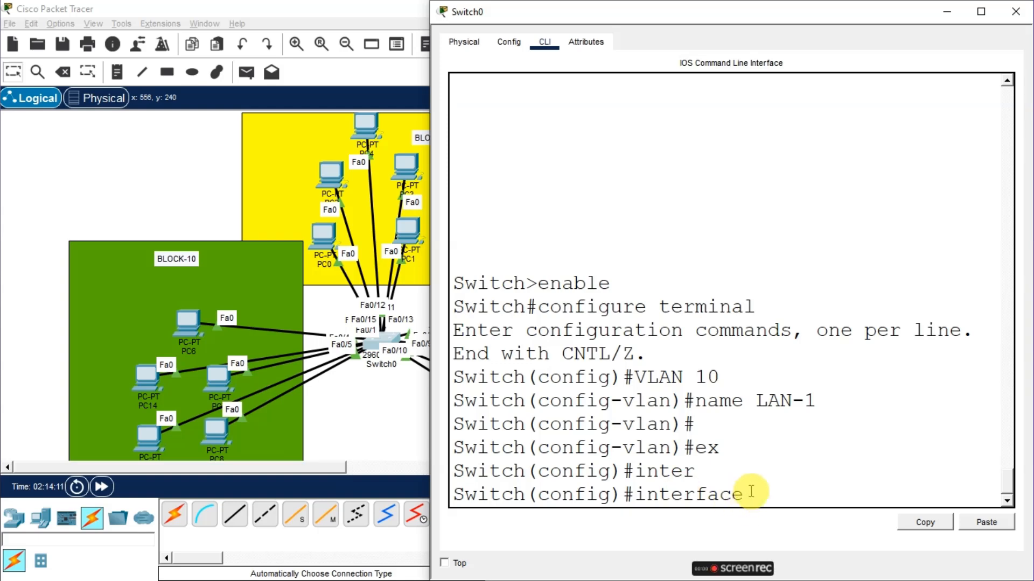
text(vl)
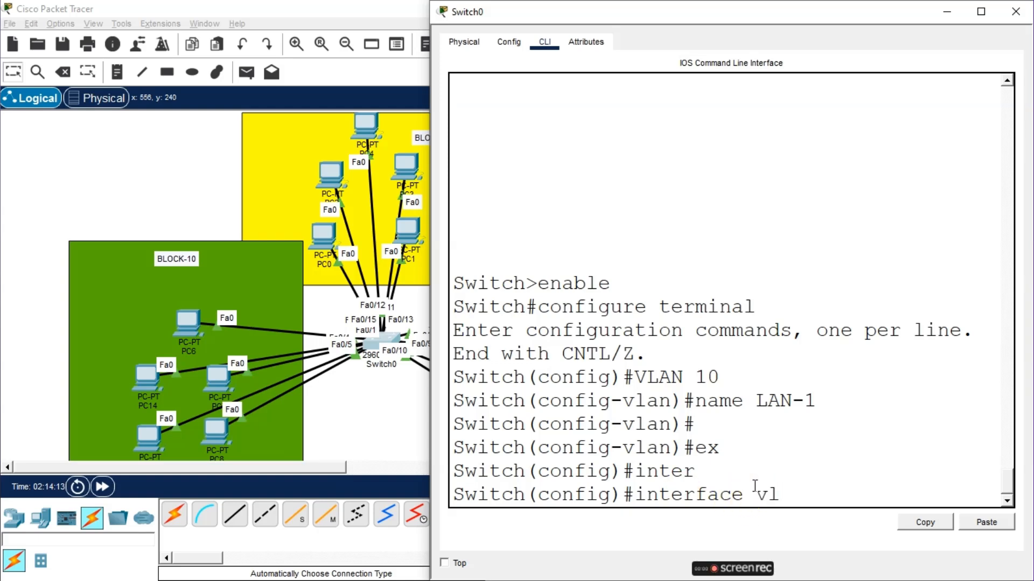
text(AN 10)
key(Return)
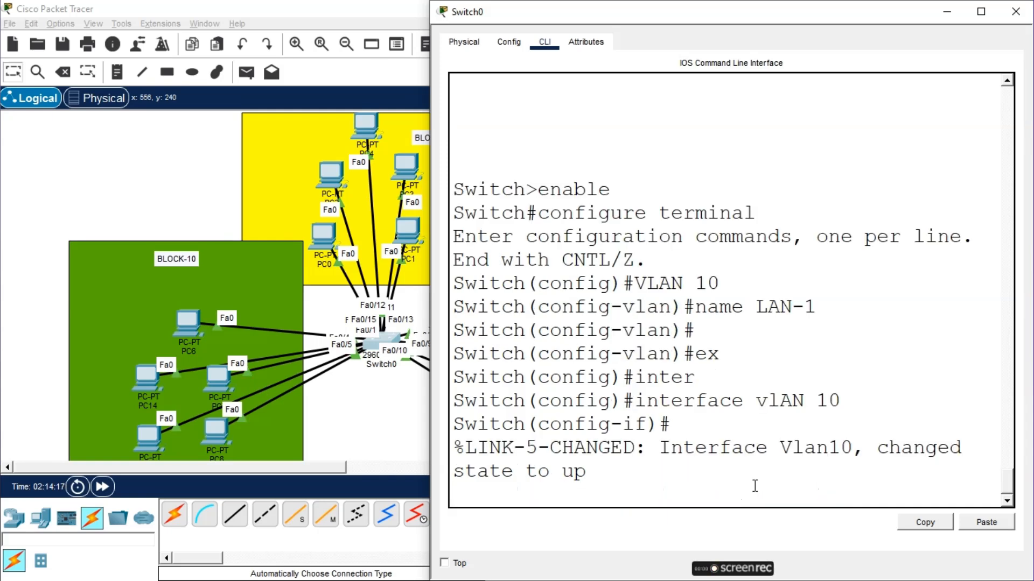
key(Return)
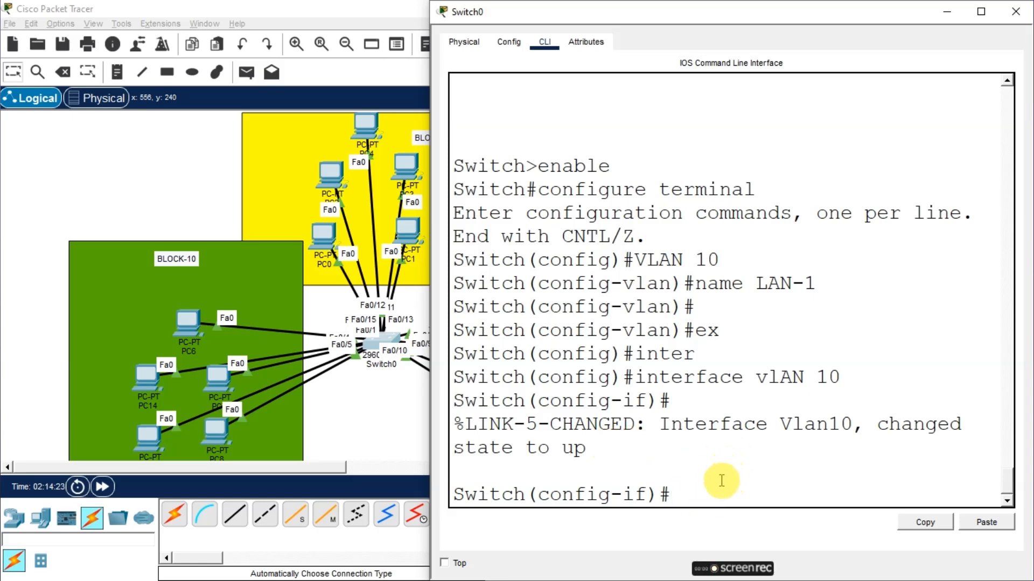
Assign IP address 10.0.0.1 with subnet mask 255.0.0.0 to the VLAN 10 interface
click(686, 494)
text(IP ADD 10.0.0.0)
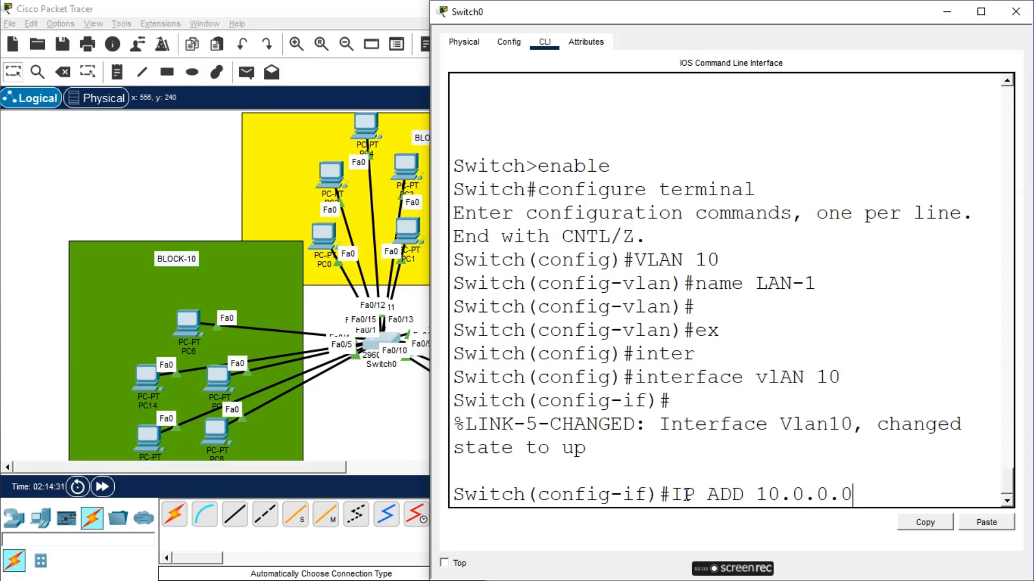
key(BackSpace)
text(1 255.0.)
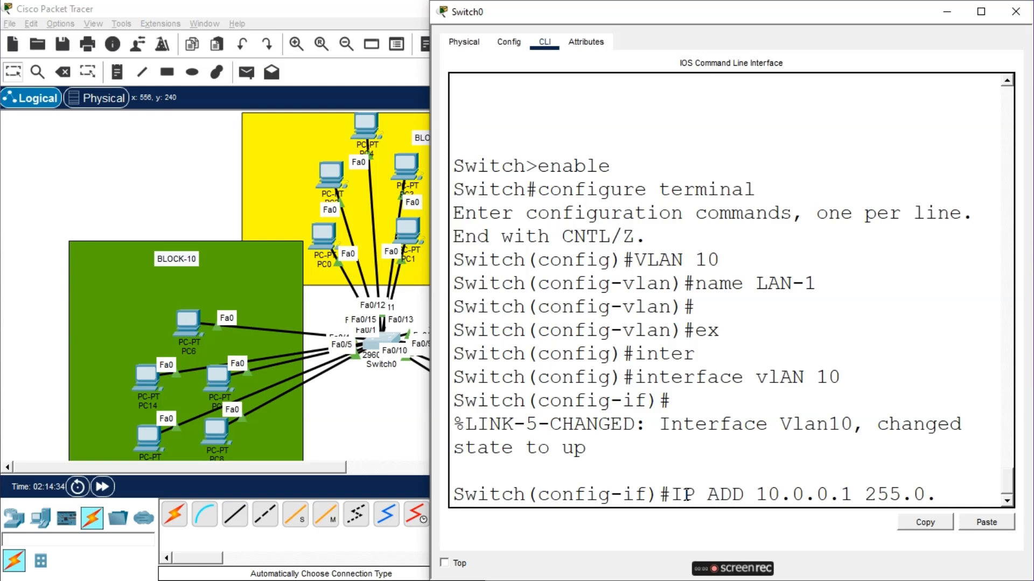
text(0.0)
key(Return)
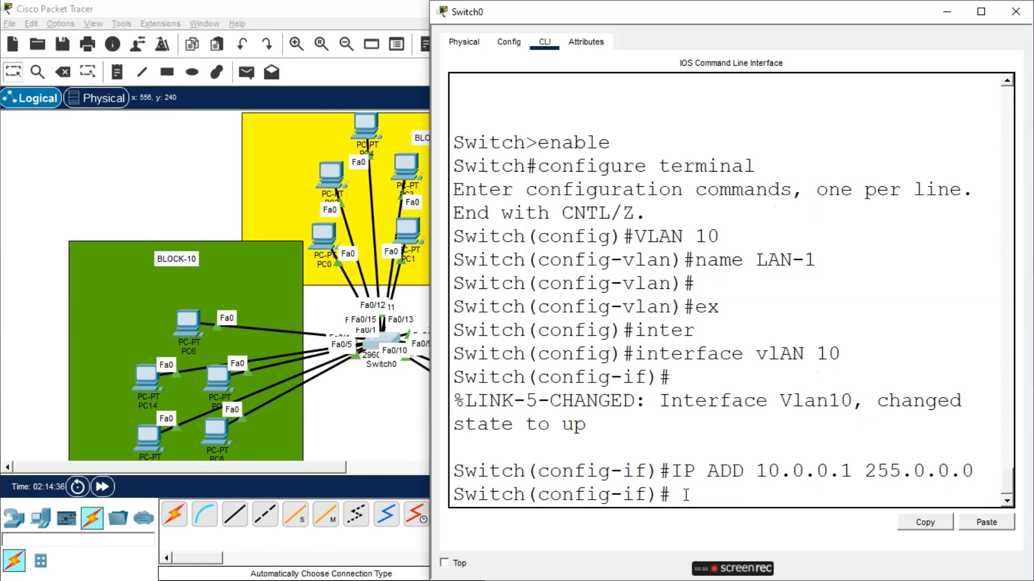
Save the running configuration with do wr and exit the interface to global configuration mode
text(DO WR)
key(Return)
key(Return)
key(Return)
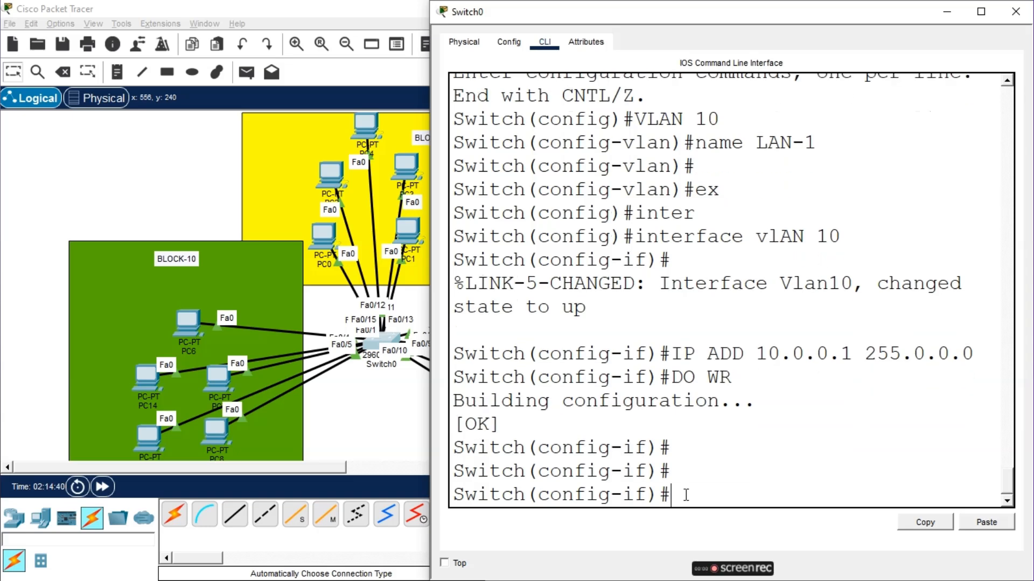
text(EX)
key(Return)
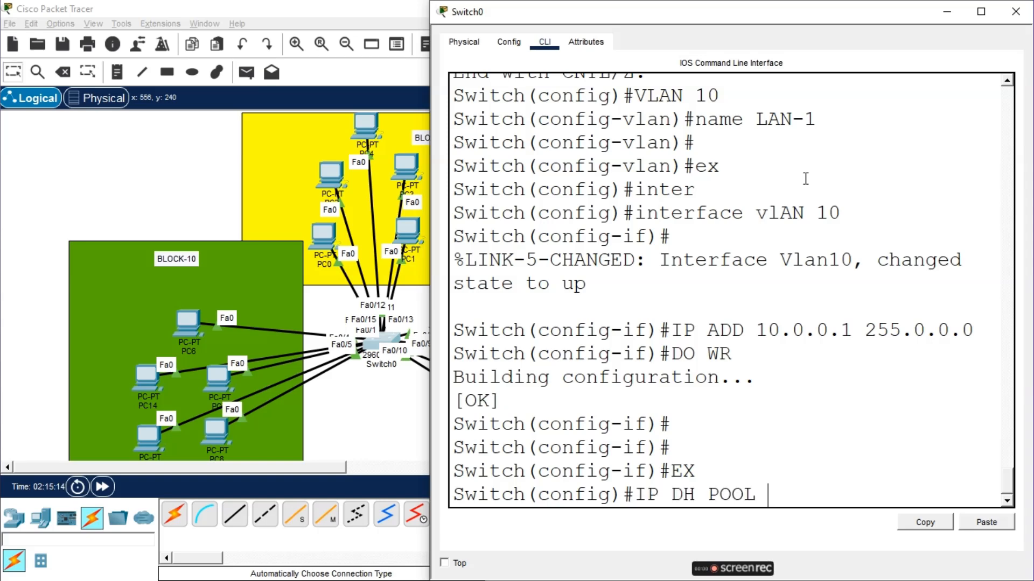
Create DHCP pool LAN-1 with network 10.0.0.0 255.0.0.0 and default router 10.0.0.1
text(LAN-1)
key(Return)
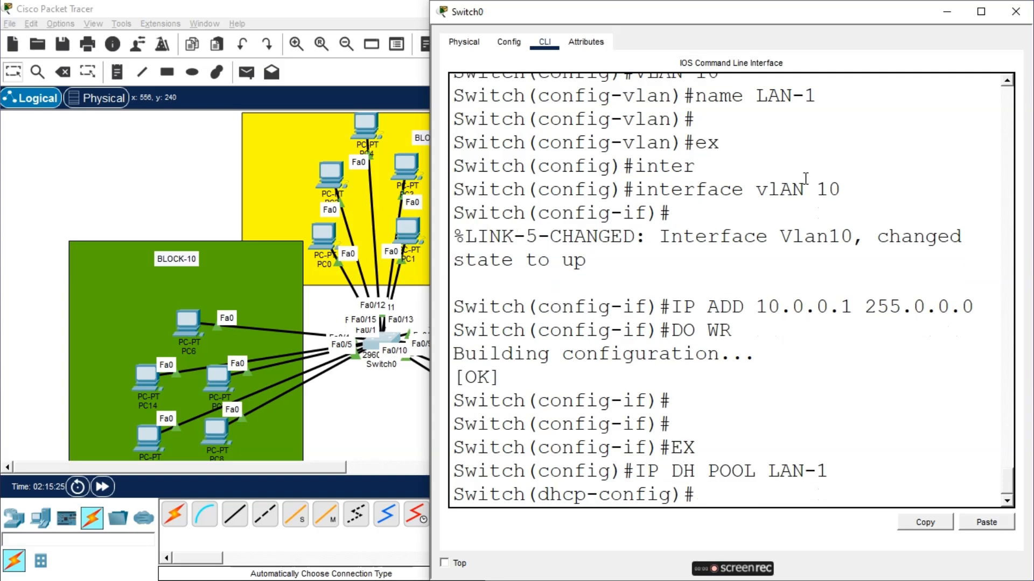
text(NET 10)
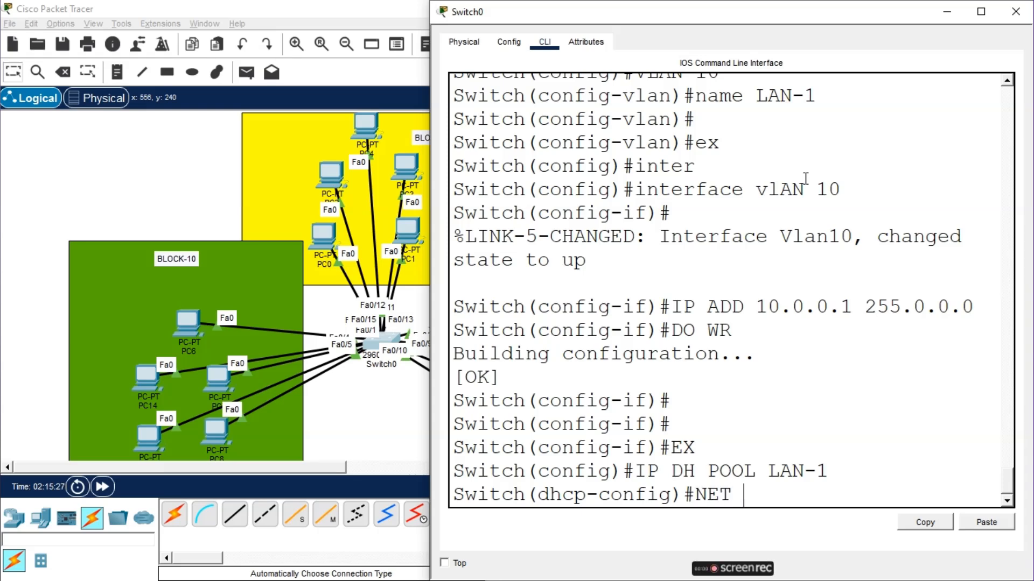
text(.0.0.0 255.0.0.0)
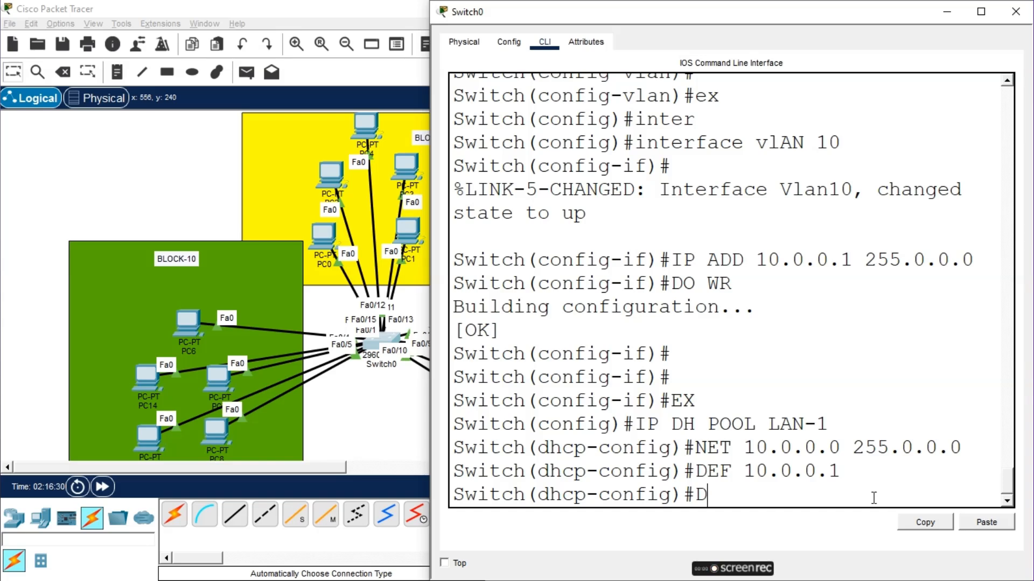
Save the configuration with do wr and leave the DHCP pool back to global configuration mode
text(O WR)
key(Return)
key(Return)
key(Return)
text(EX)
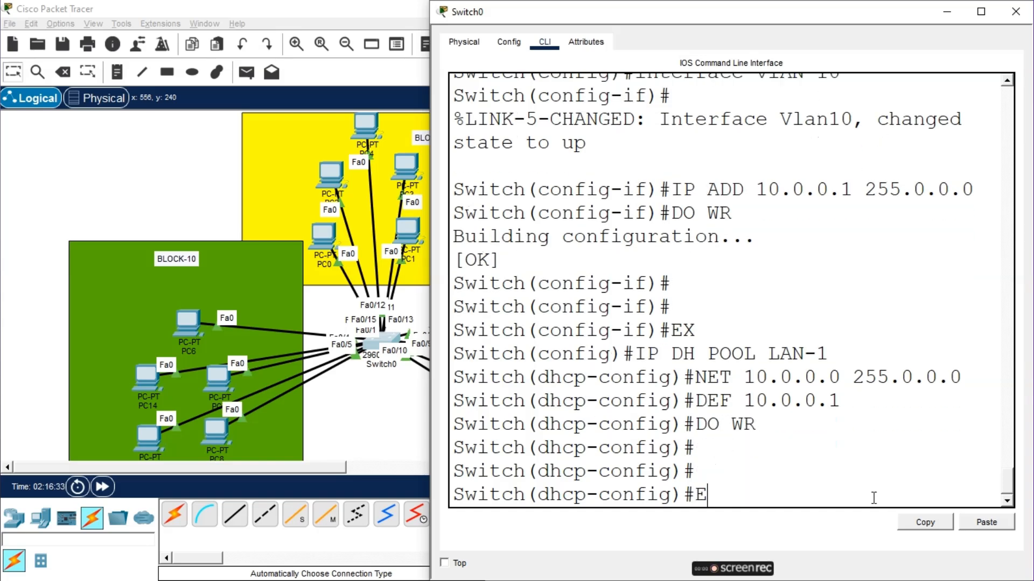
key(Return)
key(Return)
key(Return)
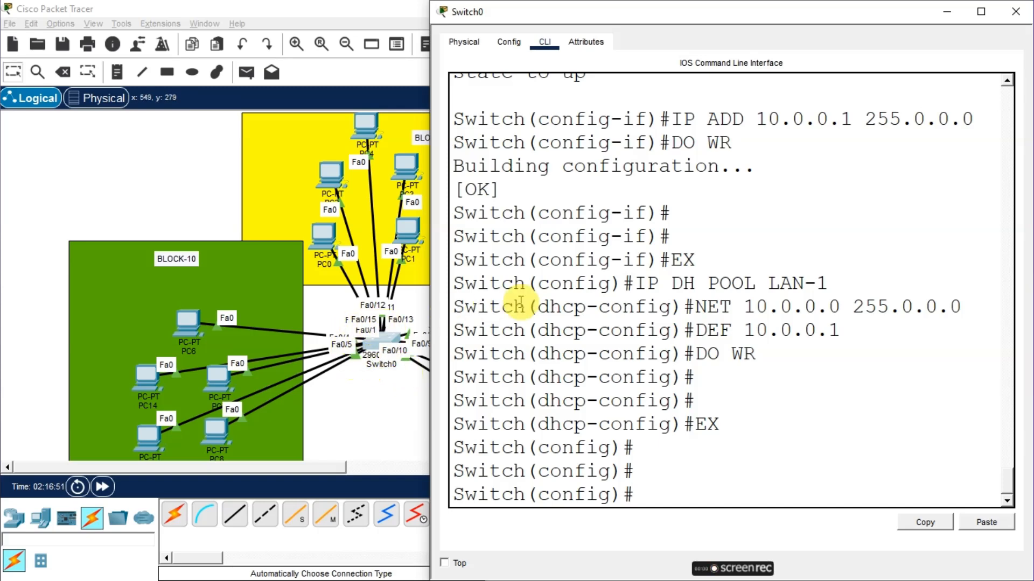
Review the earlier interface vlan 10 command in the command history by highlighting it
scroll(754, 184, up, 1)
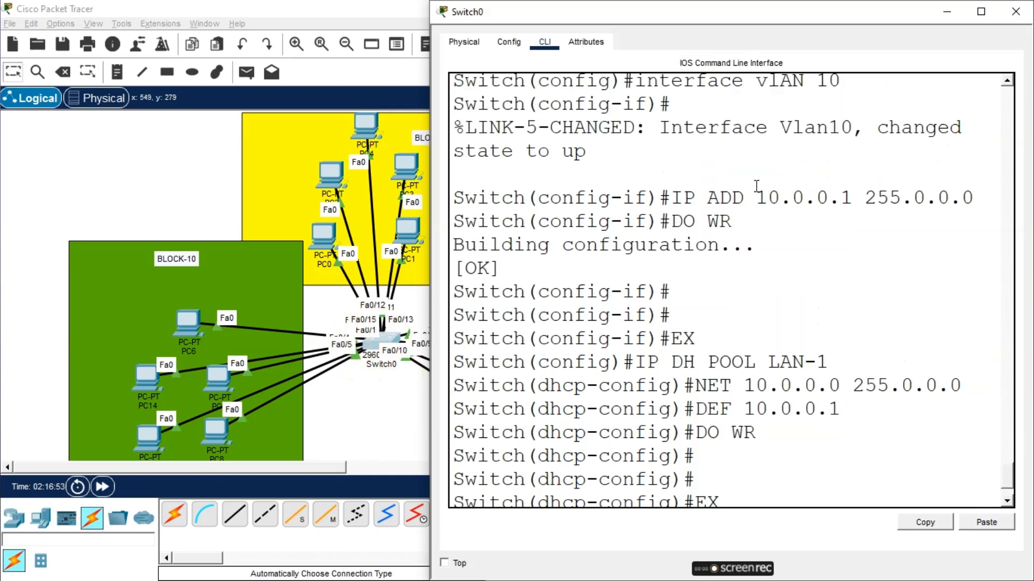
scroll(756, 185, up, 1)
click(837, 146)
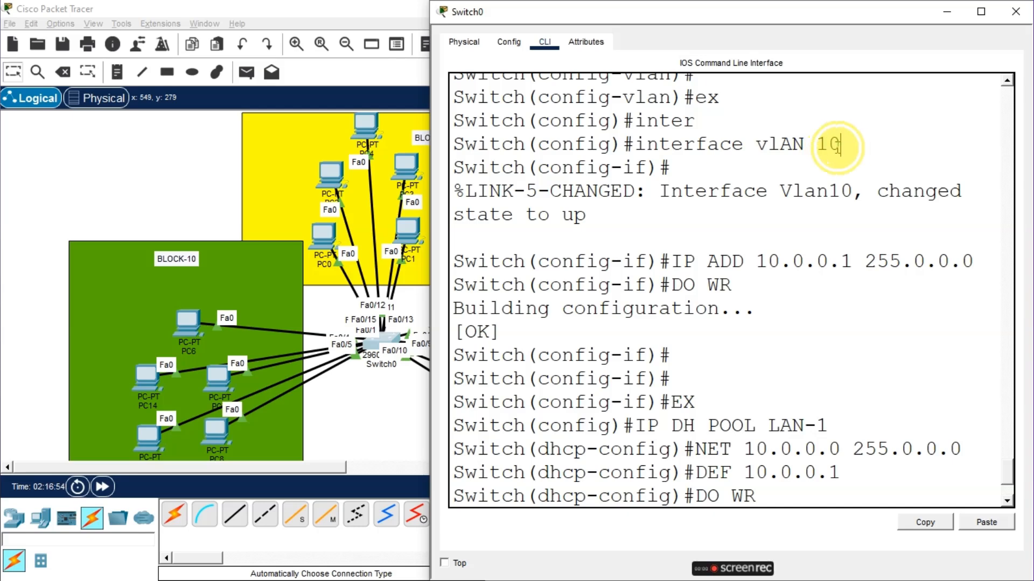
drag(837, 145, 762, 154)
click(775, 151)
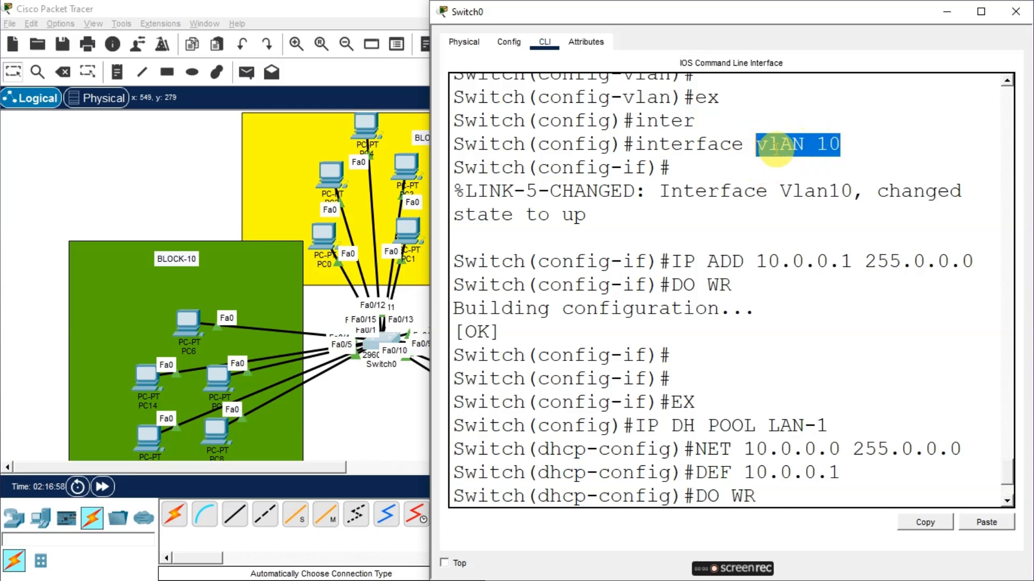
click(868, 154)
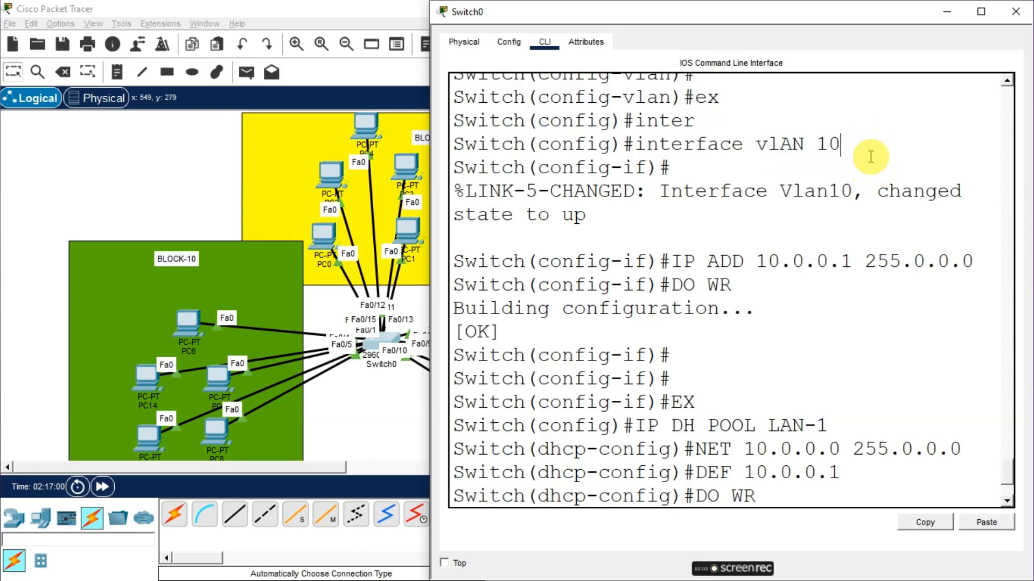
drag(843, 145, 761, 150)
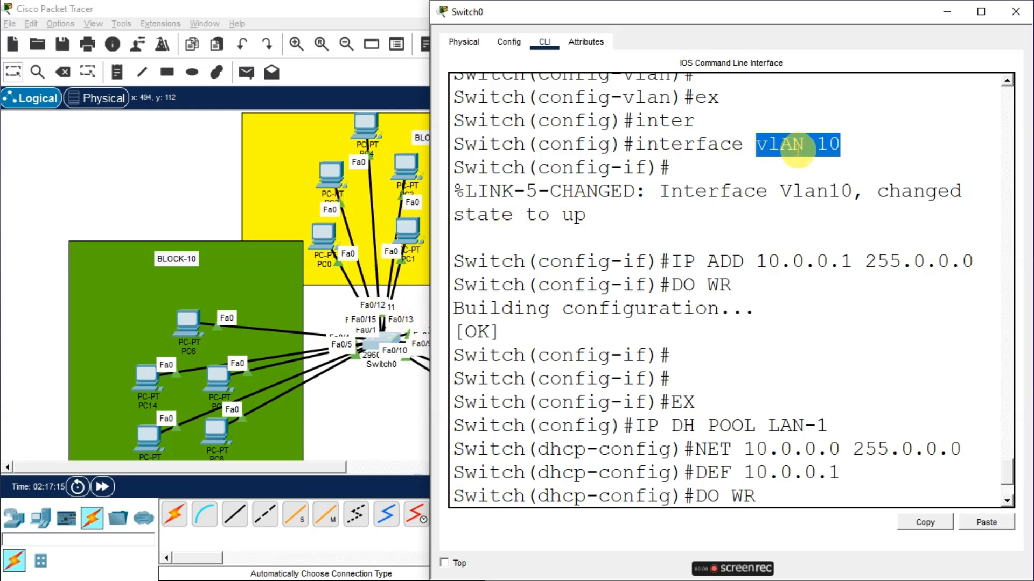
click(828, 144)
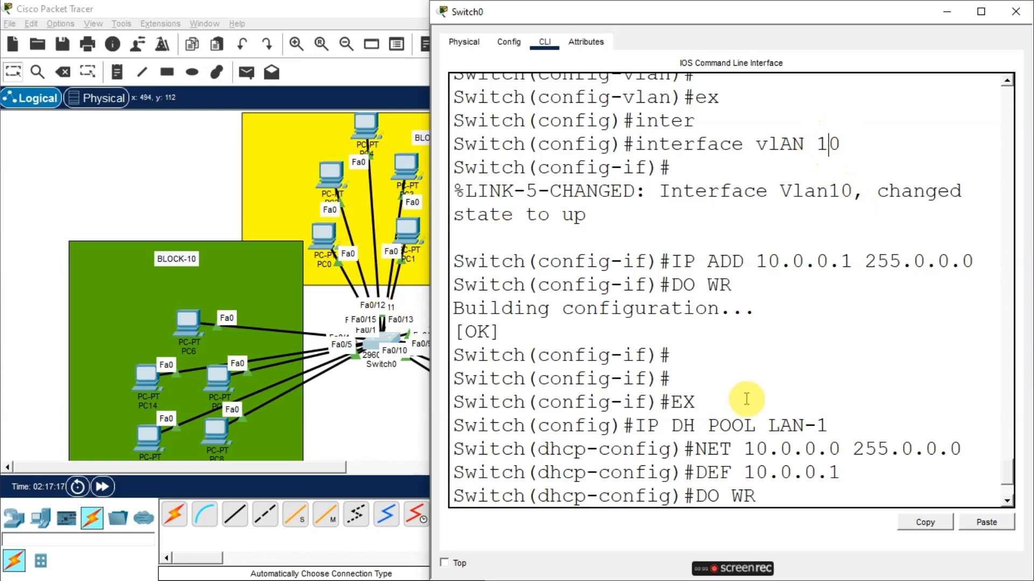
key(Return)
key(Return)
key(Return)
text(EX)
key(Return)
key(Return)
key(Return)
key(Return)
key(Return)
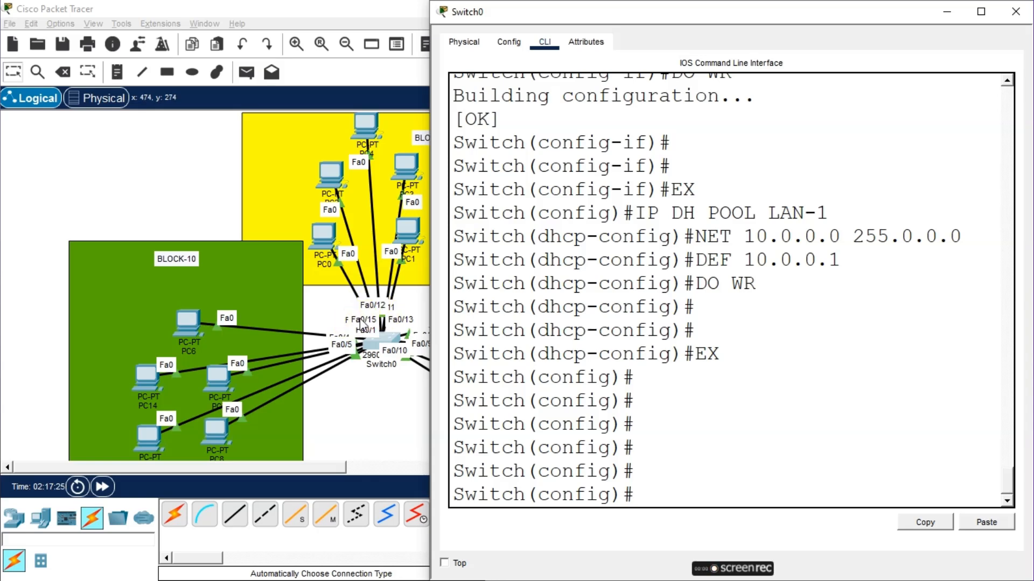
text(INT)
key(BackSpace)
key(BackSpace)
key(BackSpace)
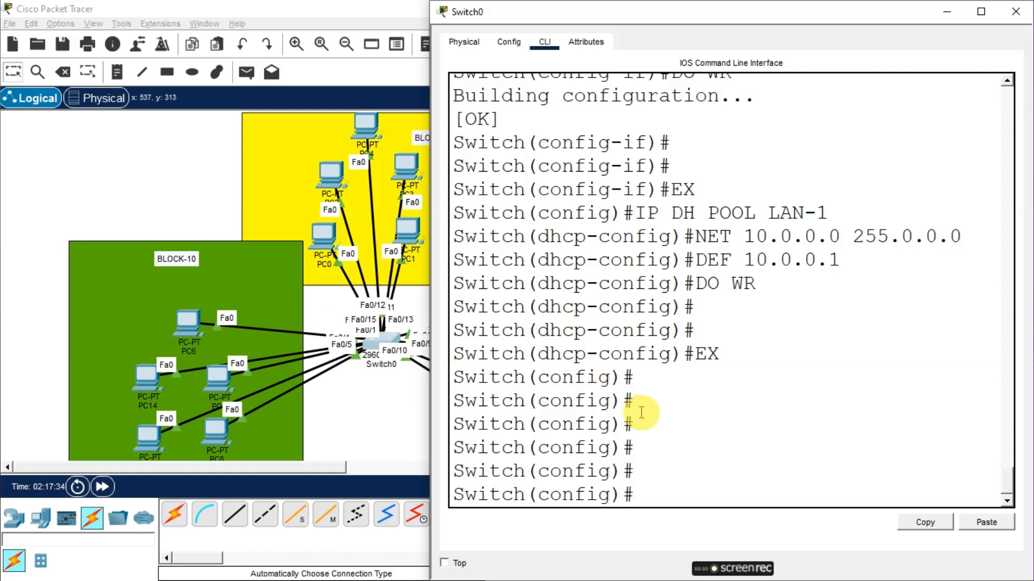
Enter interface range configuration for ports fa0/1-15
text(int)
key(Tab)
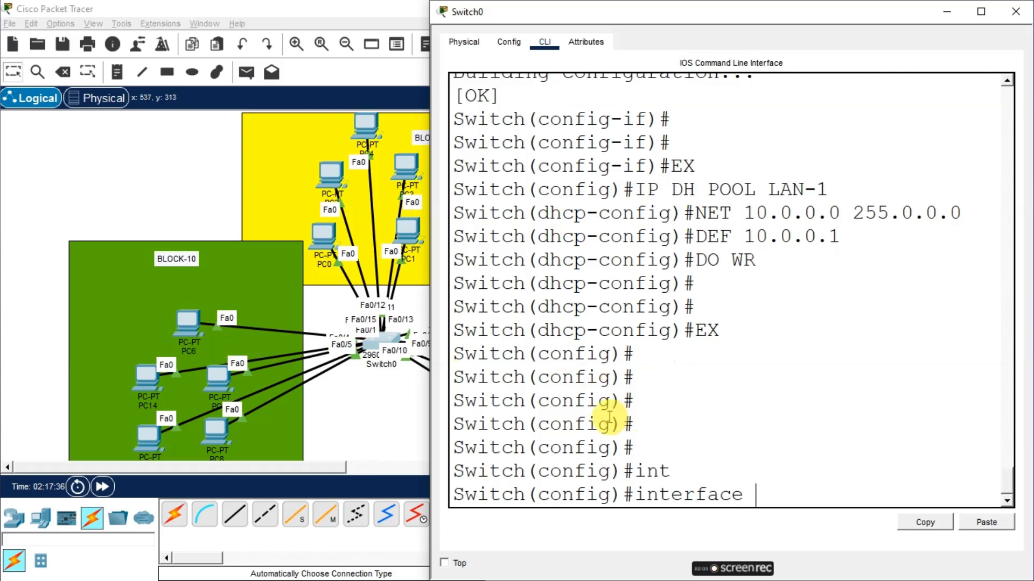
drag(689, 7, 671, 35)
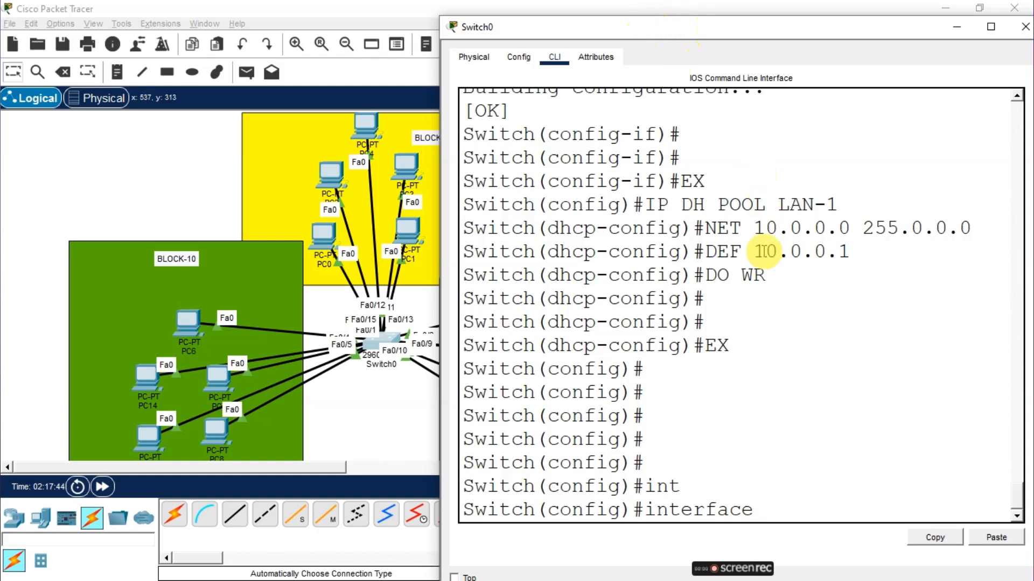
click(751, 425)
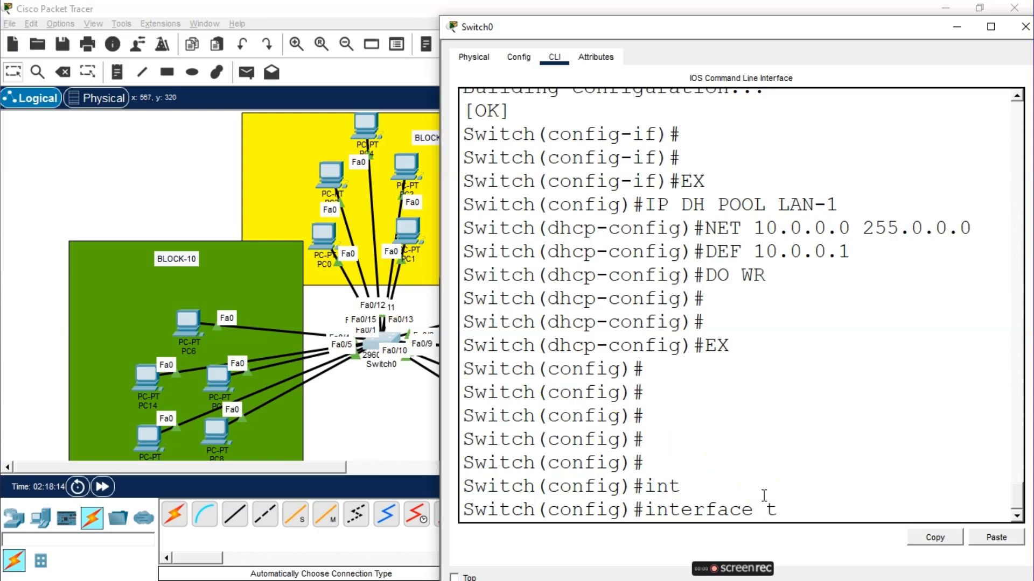
text(r)
key(BackSpace)
key(BackSpace)
text(range fa)
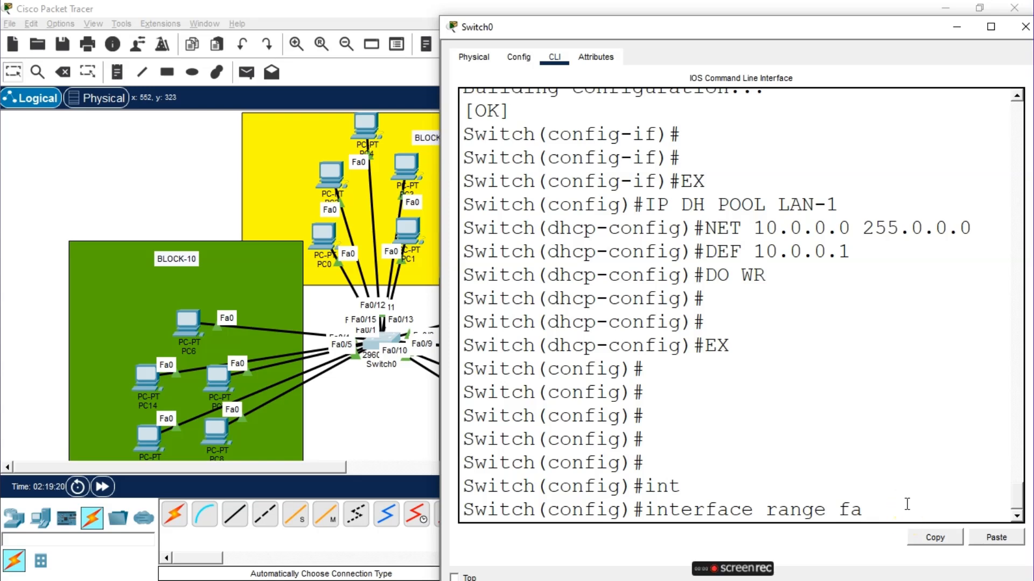
text(0/1-15)
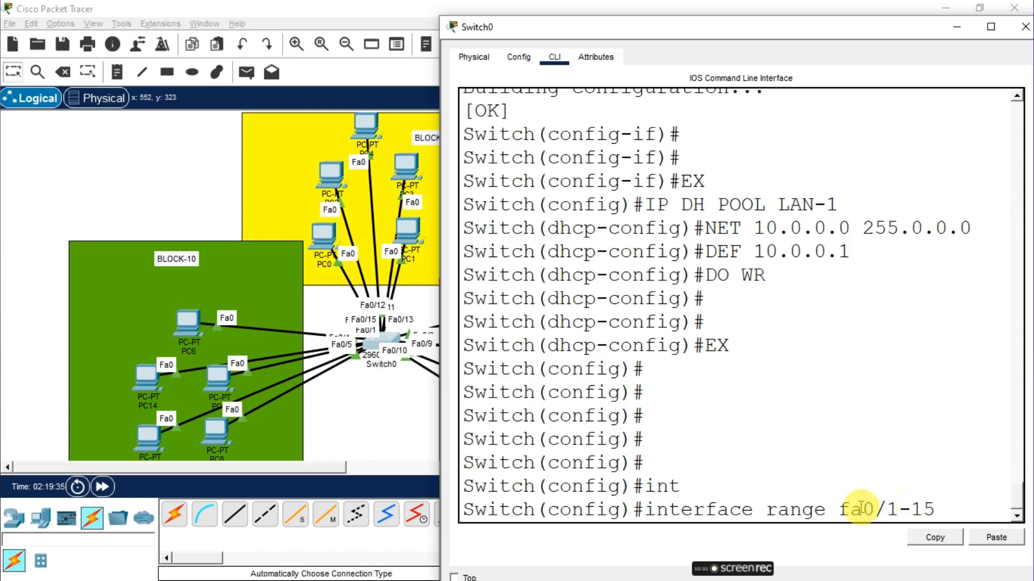
key(Return)
right_click(916, 514)
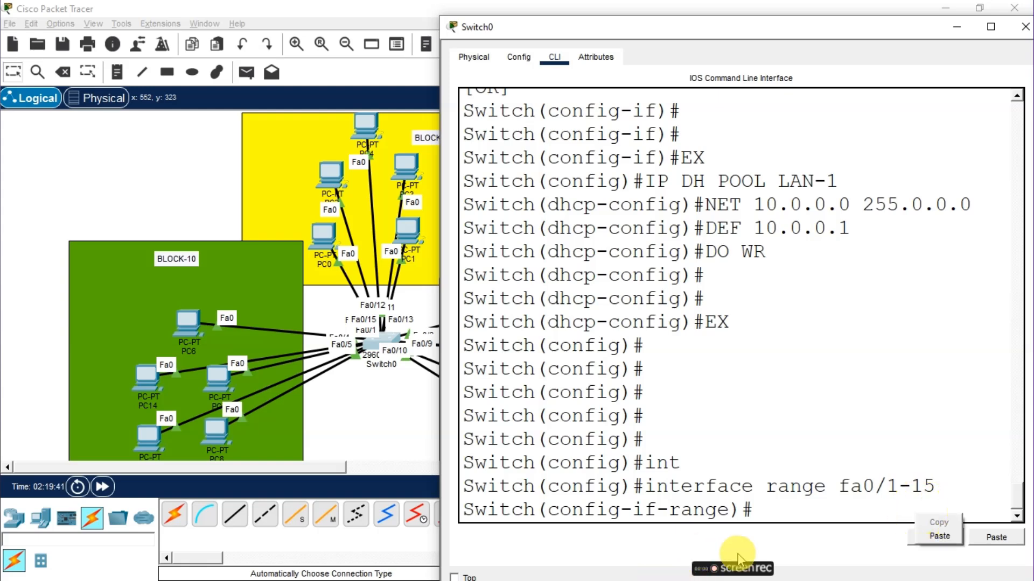
click(794, 515)
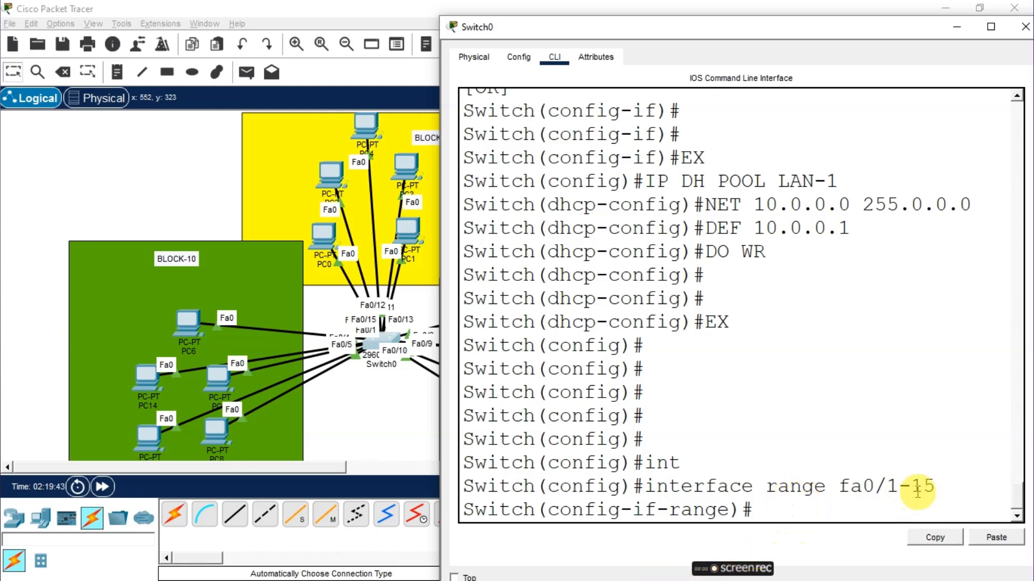
drag(931, 486, 846, 488)
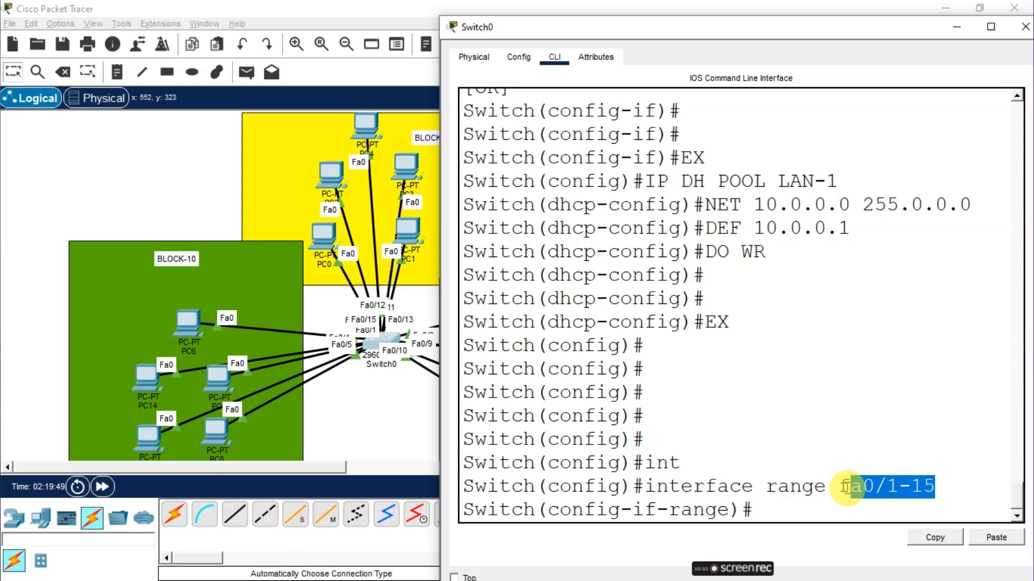
click(805, 505)
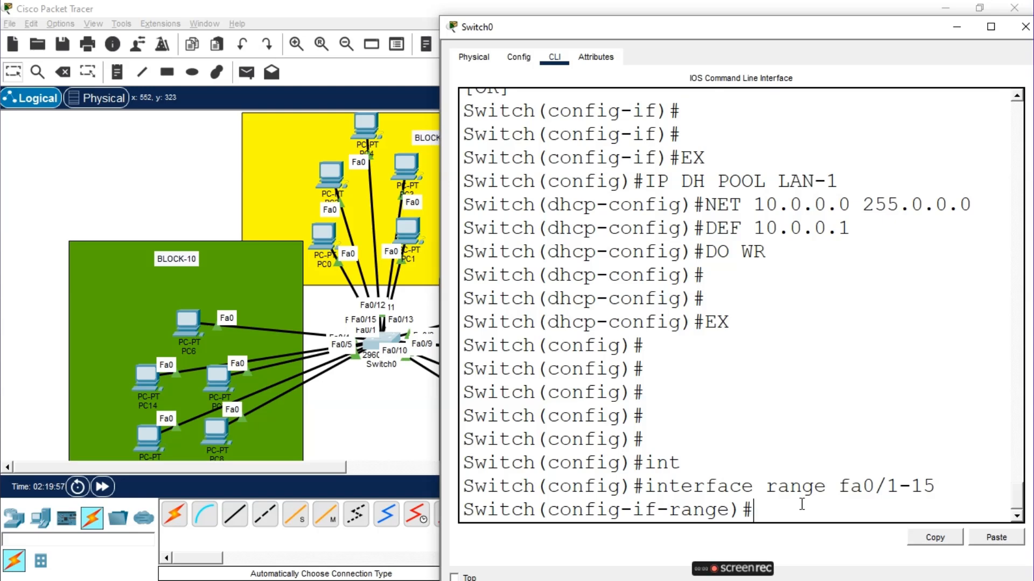
Set the port range fa0/1-15 to switchport mode access
text(switchport mode a)
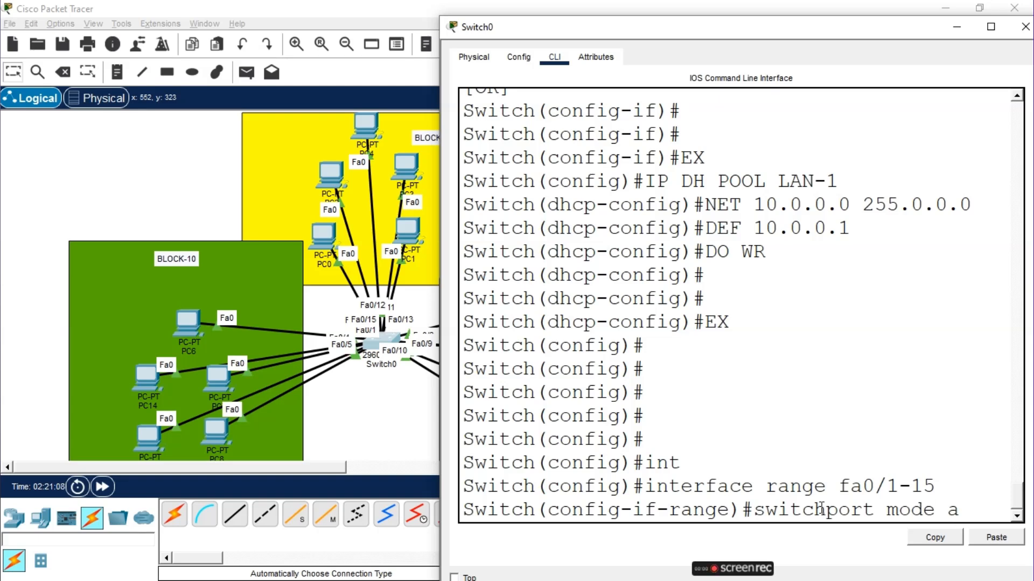
text(ccess)
key(Return)
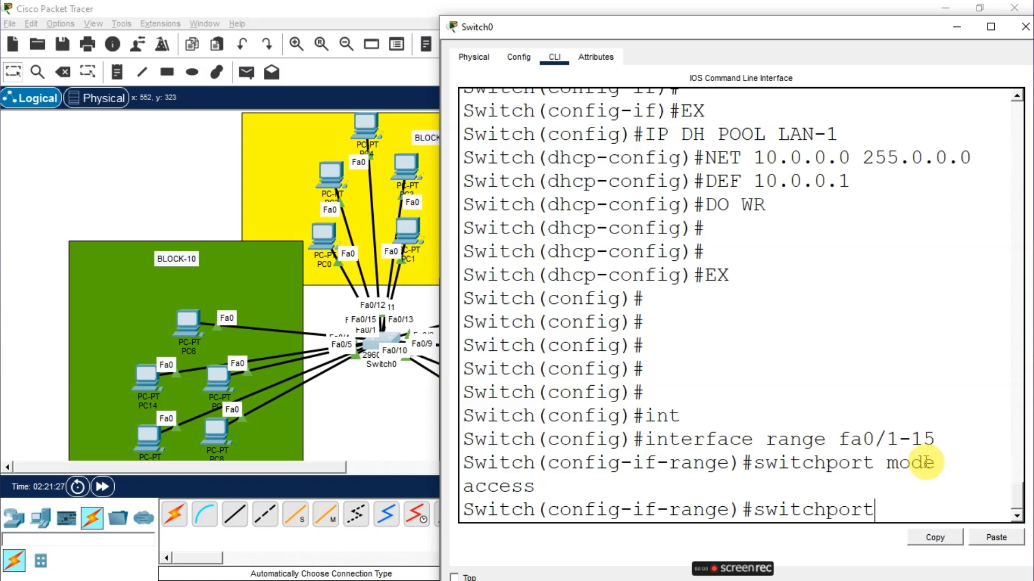
Assign the port range fa0/1-15 to access VLAN 10 and close the switch CLI window
drag(887, 462, 903, 478)
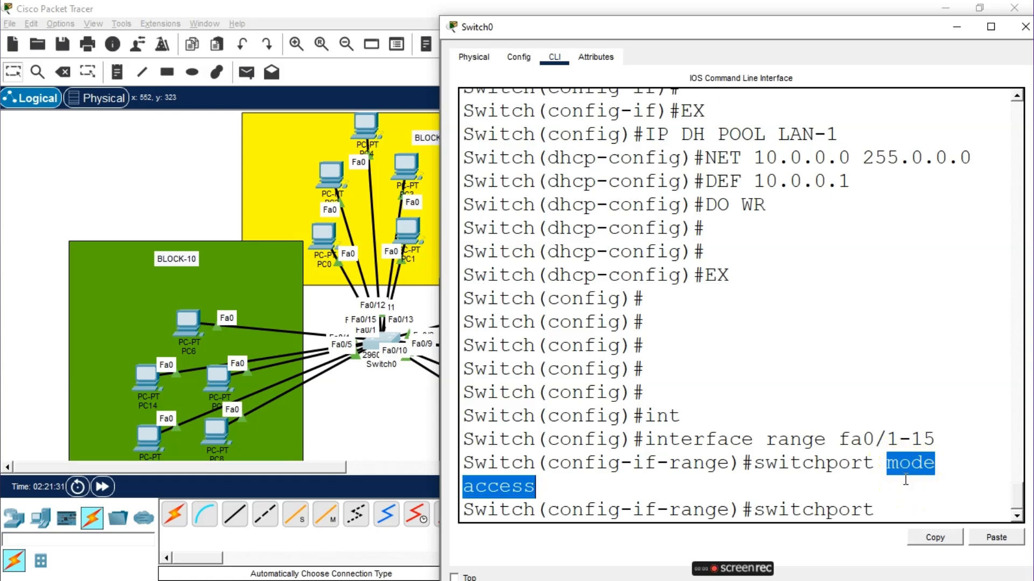
click(887, 502)
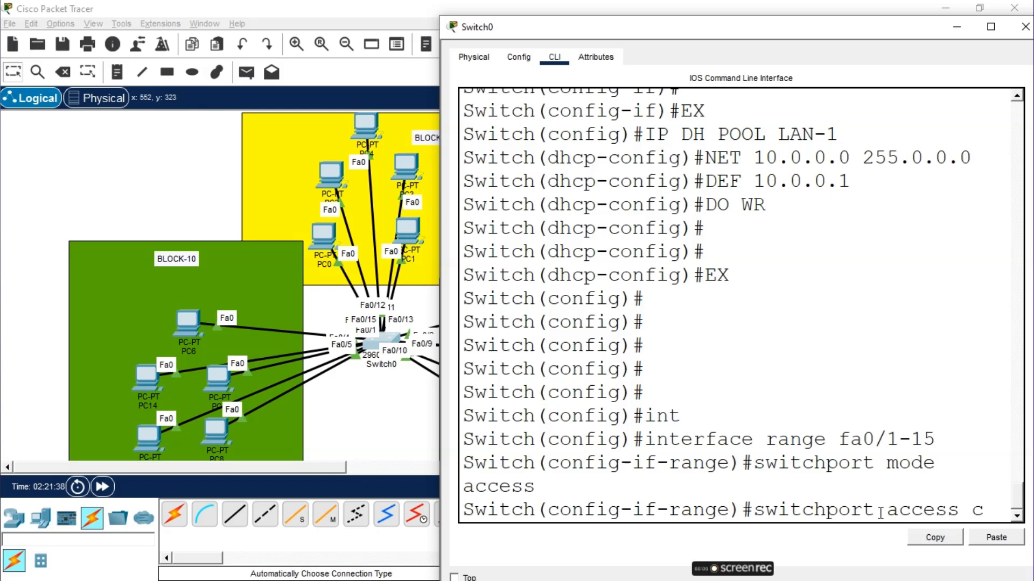
text(access vlan 10)
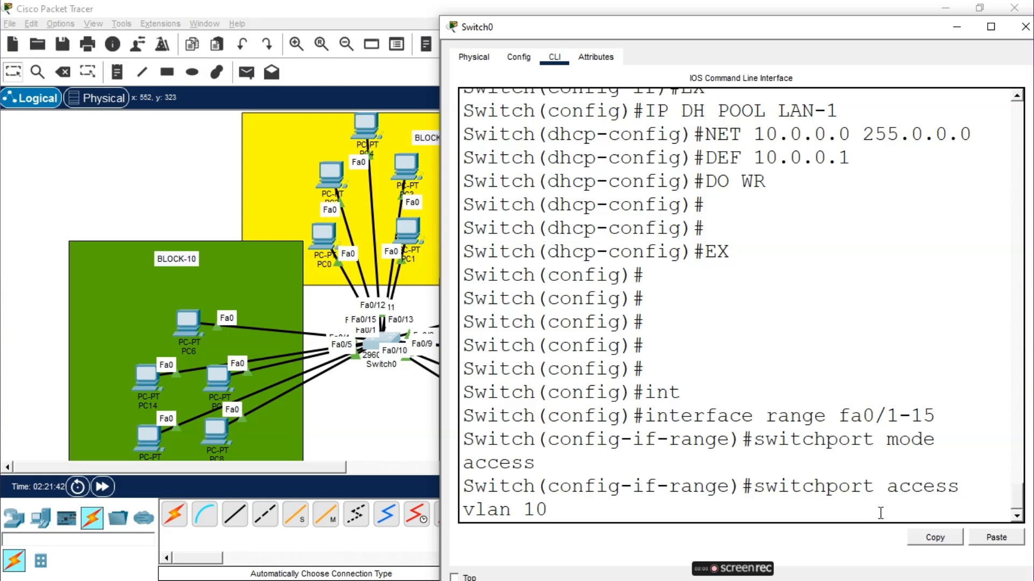
click(869, 524)
key(Return)
key(Return)
key(Return)
key(Return)
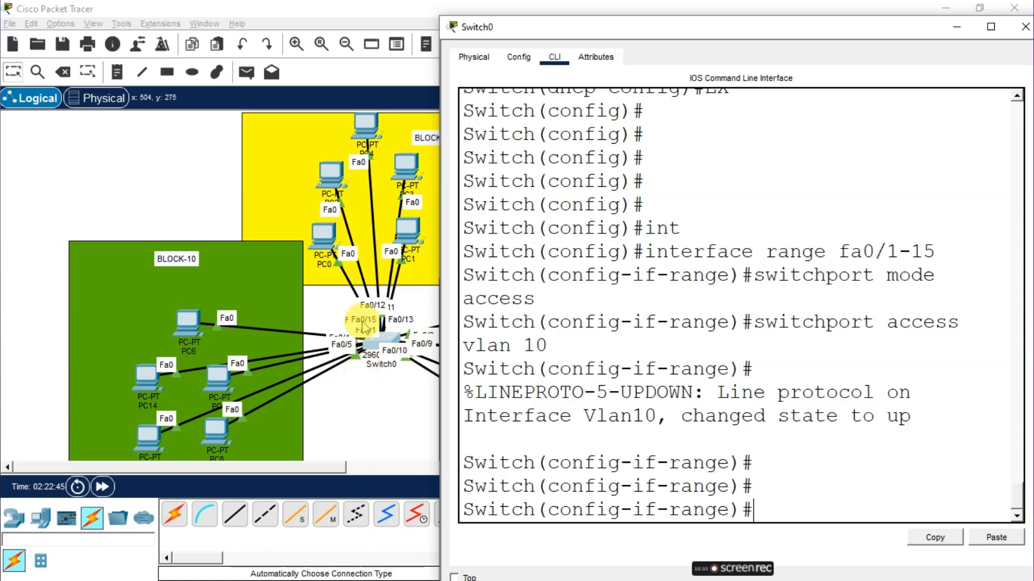
click(1024, 26)
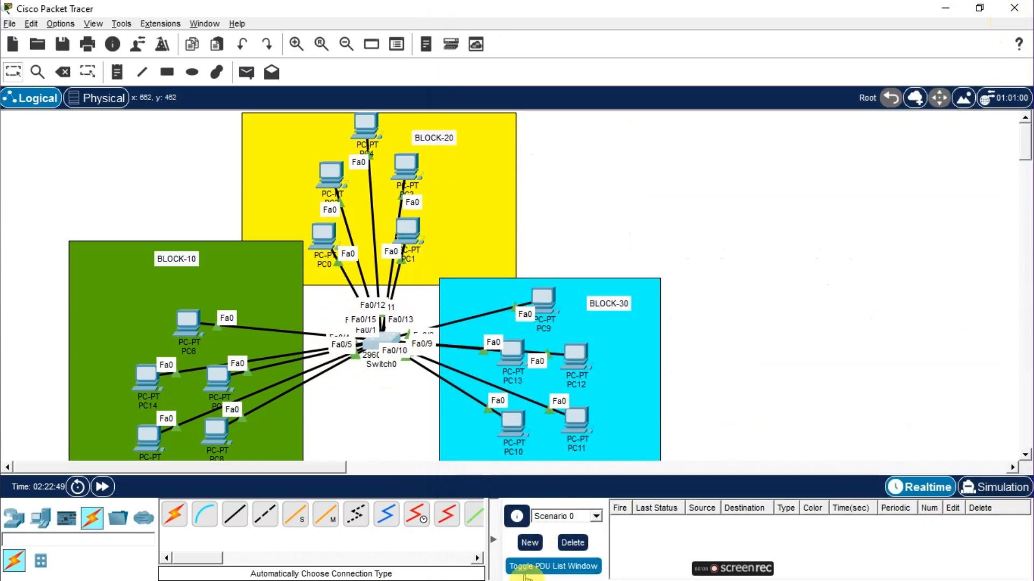
click(578, 550)
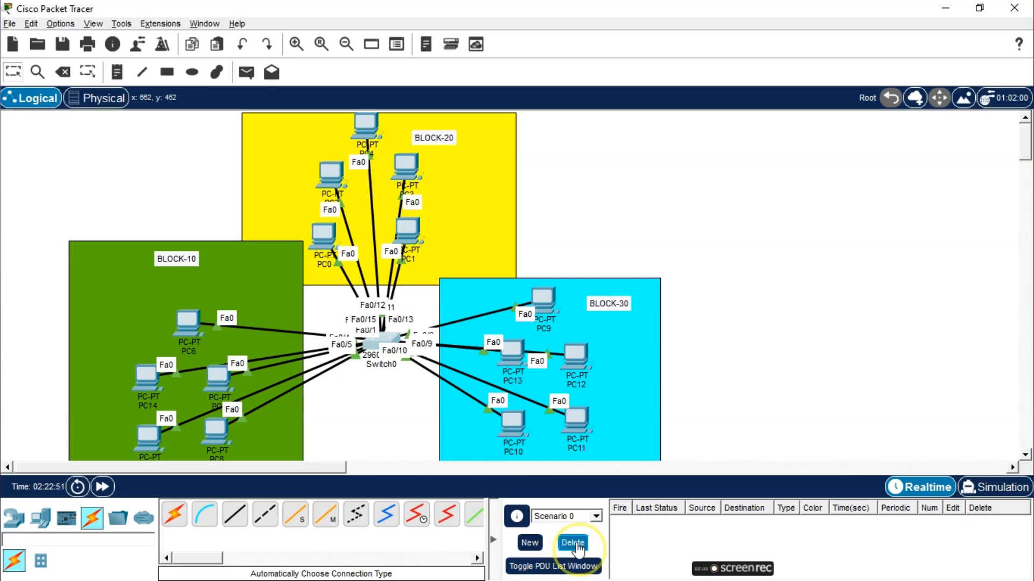
click(578, 550)
click(578, 549)
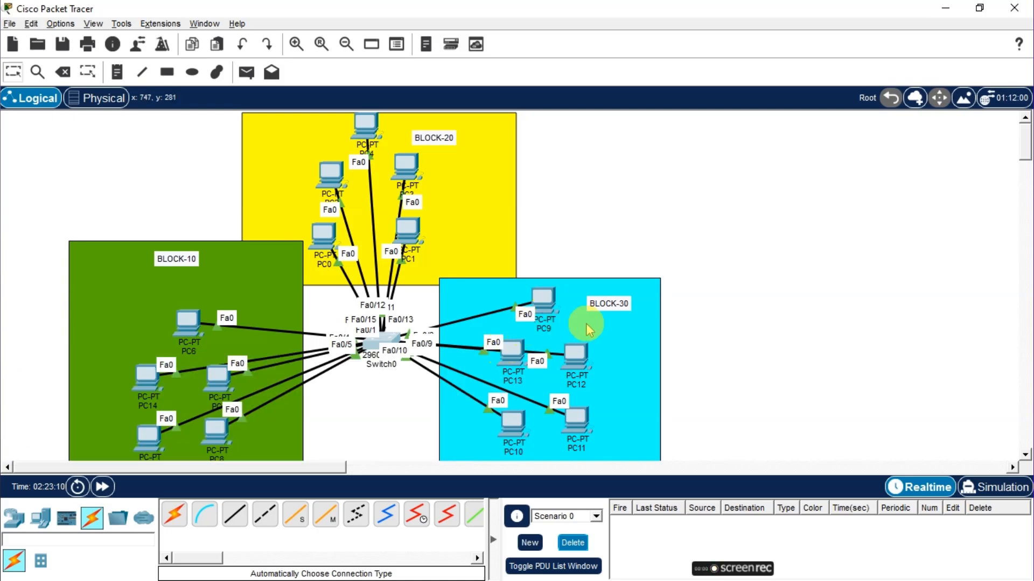
Set PC9 and PC4 to obtain their IP configuration via DHCP
click(540, 301)
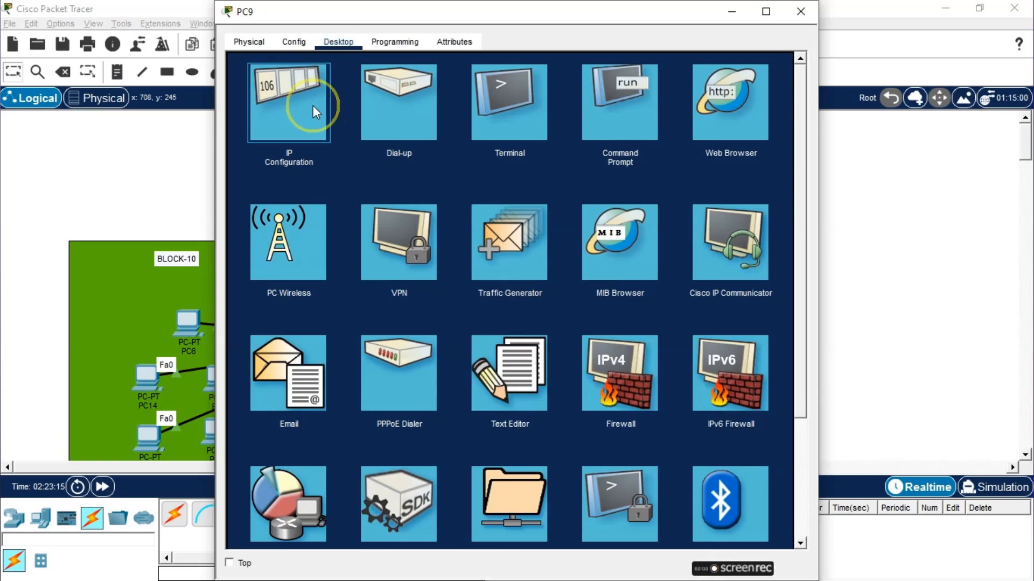
click(311, 97)
click(800, 11)
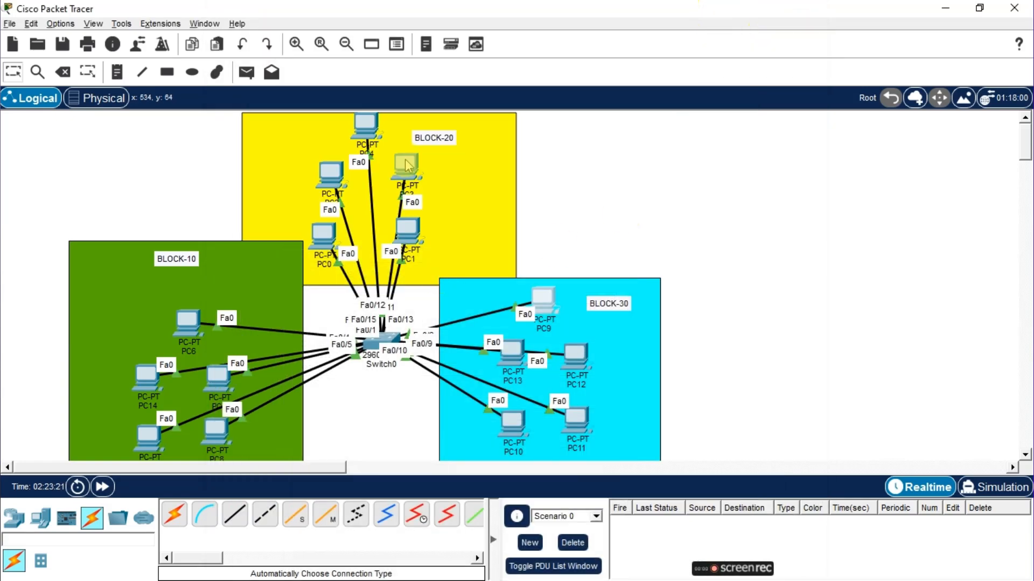
click(364, 127)
click(339, 40)
click(286, 95)
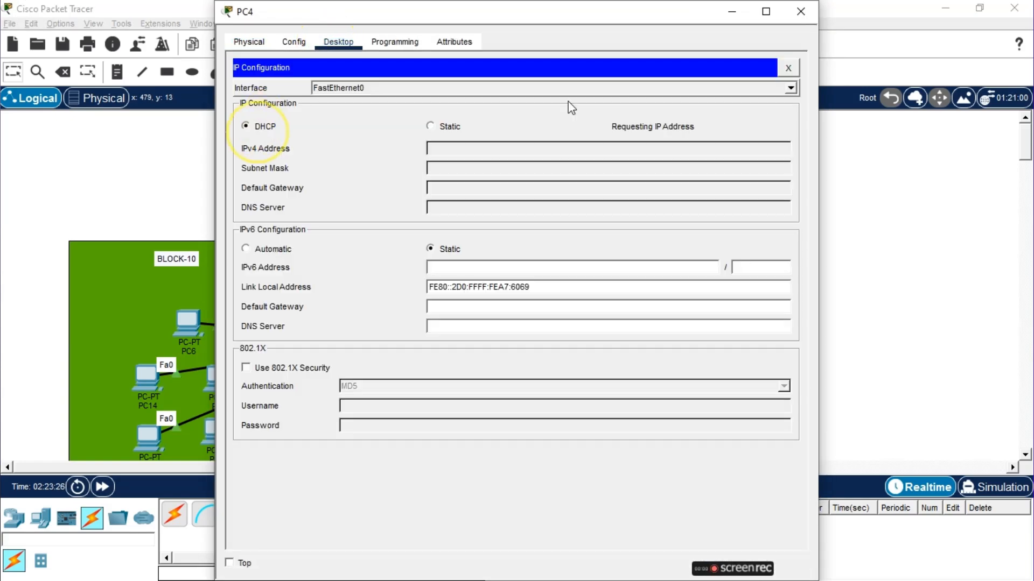
click(799, 11)
Set PC6 to obtain its IP configuration via DHCP
click(187, 321)
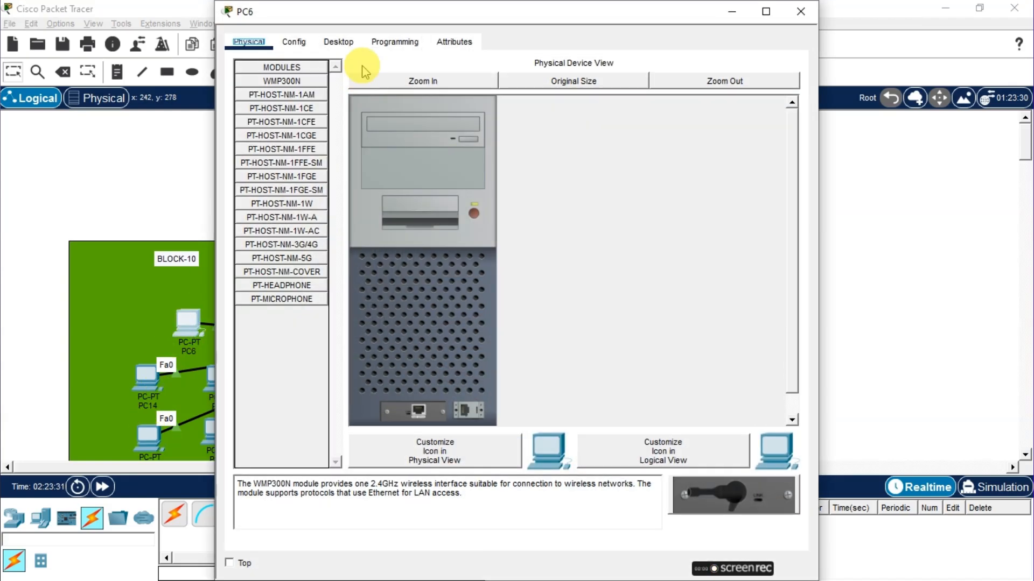
click(338, 41)
click(263, 96)
click(244, 136)
click(800, 12)
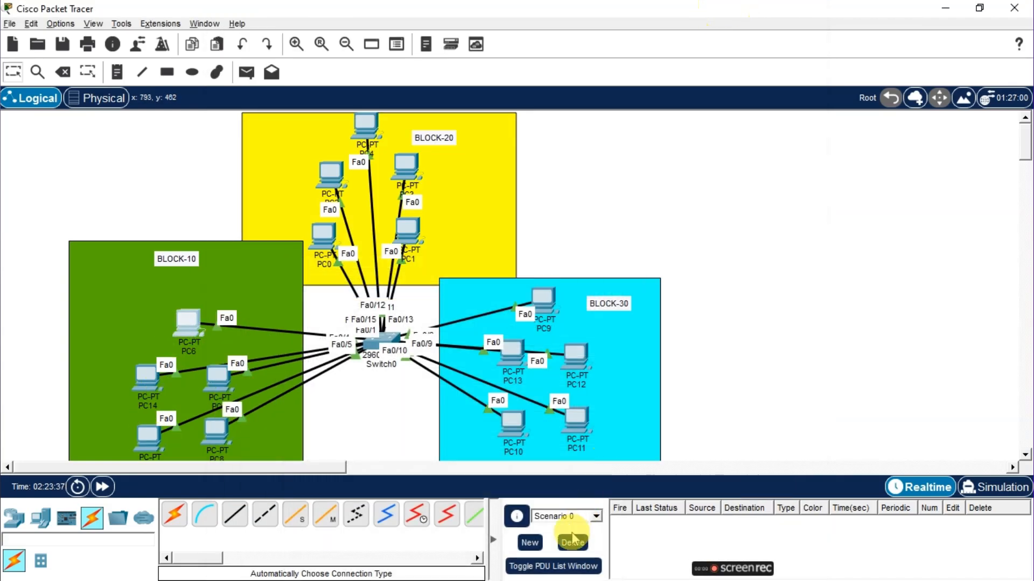
Check the DHCP-assigned IP configuration on PC9, PC4 and PC6
click(572, 545)
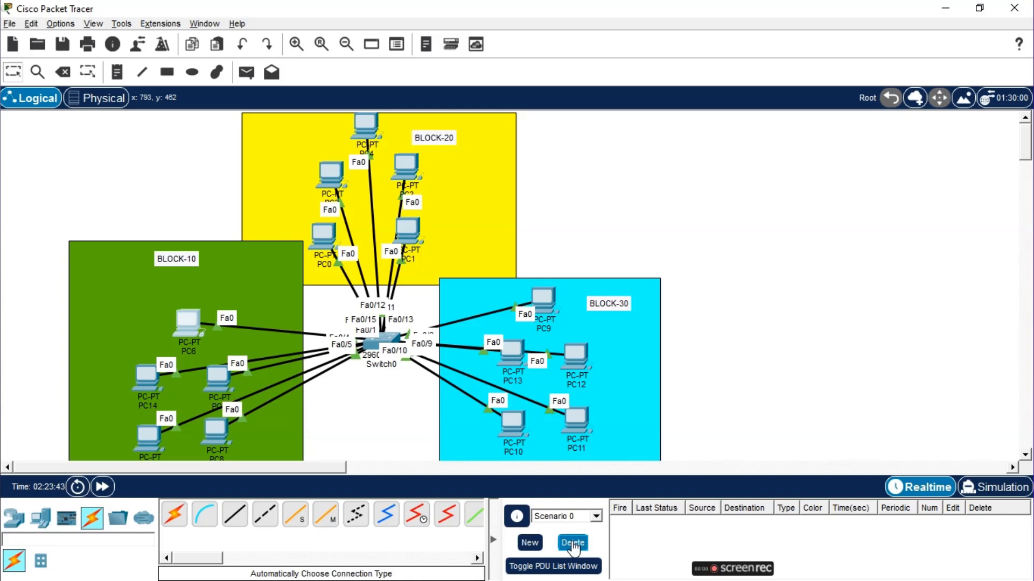
click(543, 297)
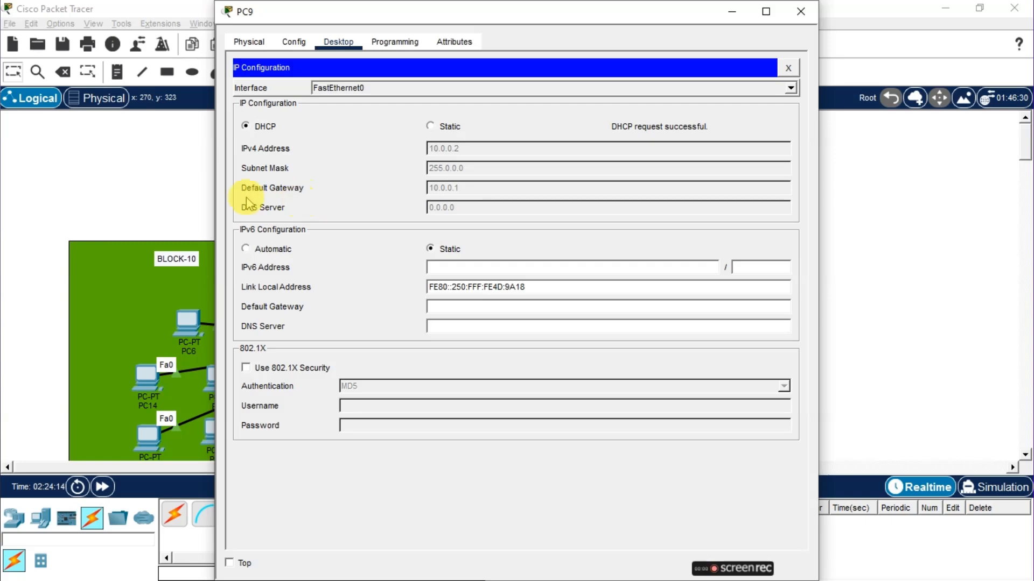
click(813, 7)
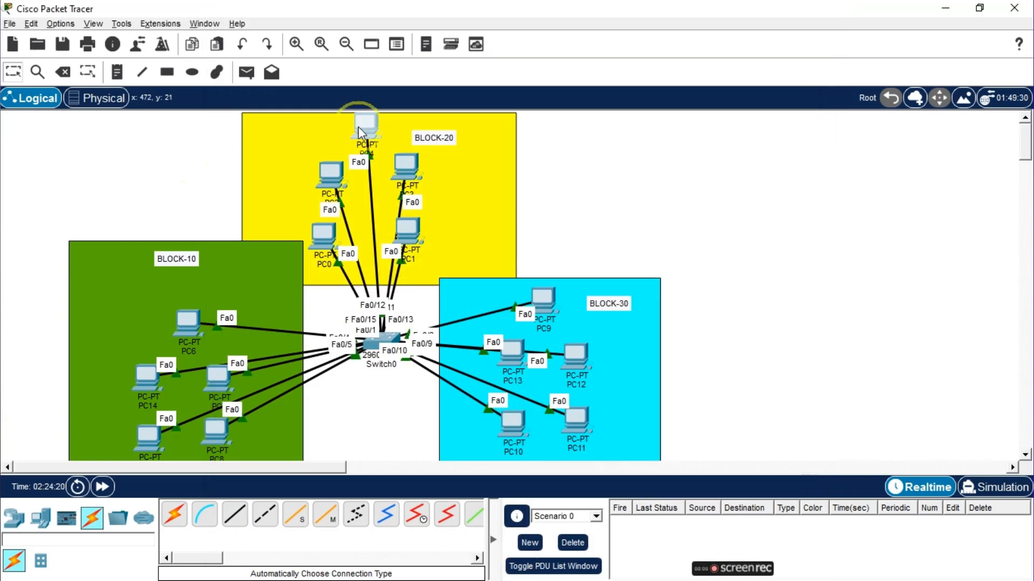
click(362, 120)
click(802, 10)
click(185, 323)
click(800, 10)
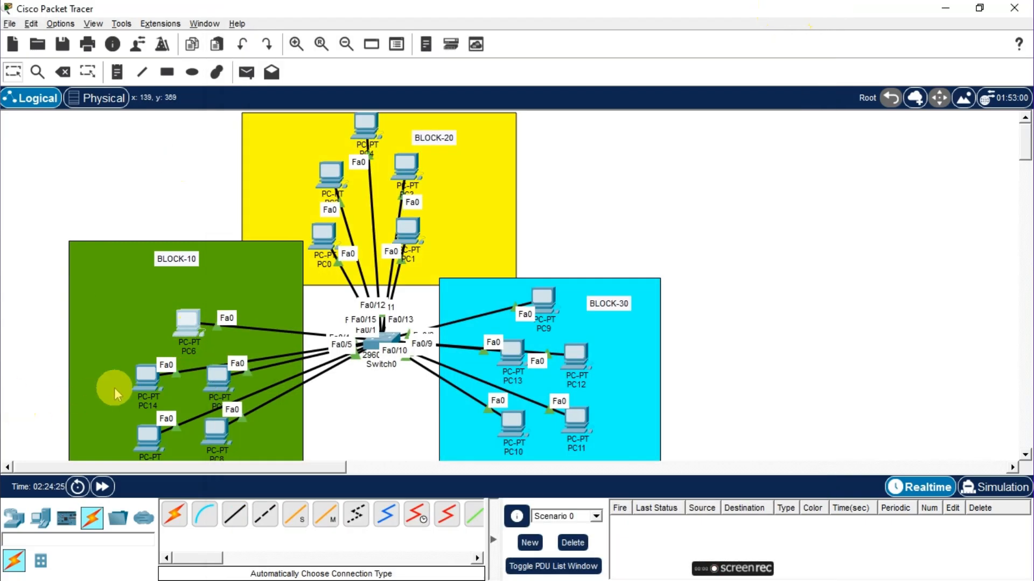
Set PC14 to obtain its IP configuration via DHCP
click(144, 377)
click(338, 42)
click(277, 103)
click(267, 129)
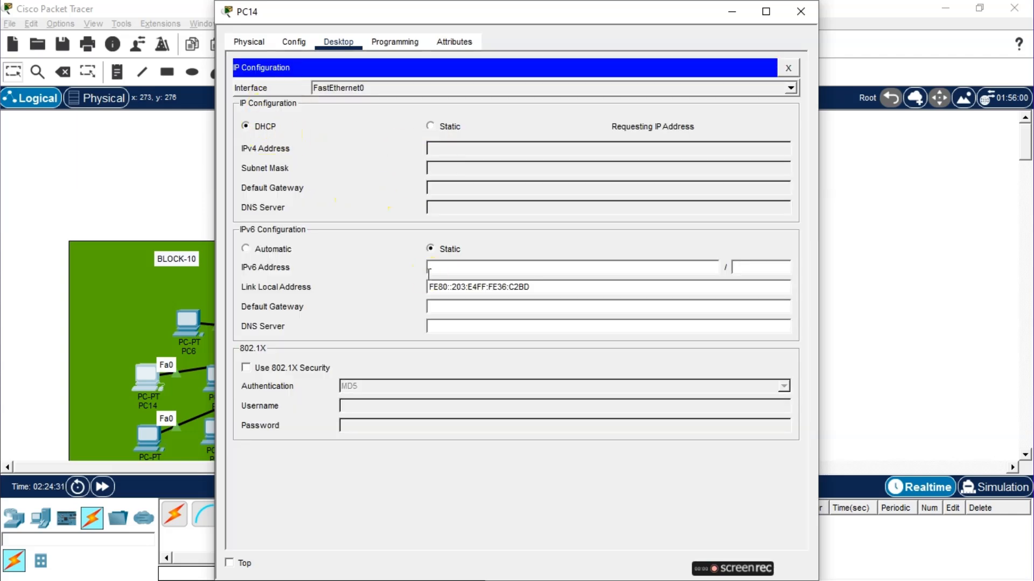
click(800, 11)
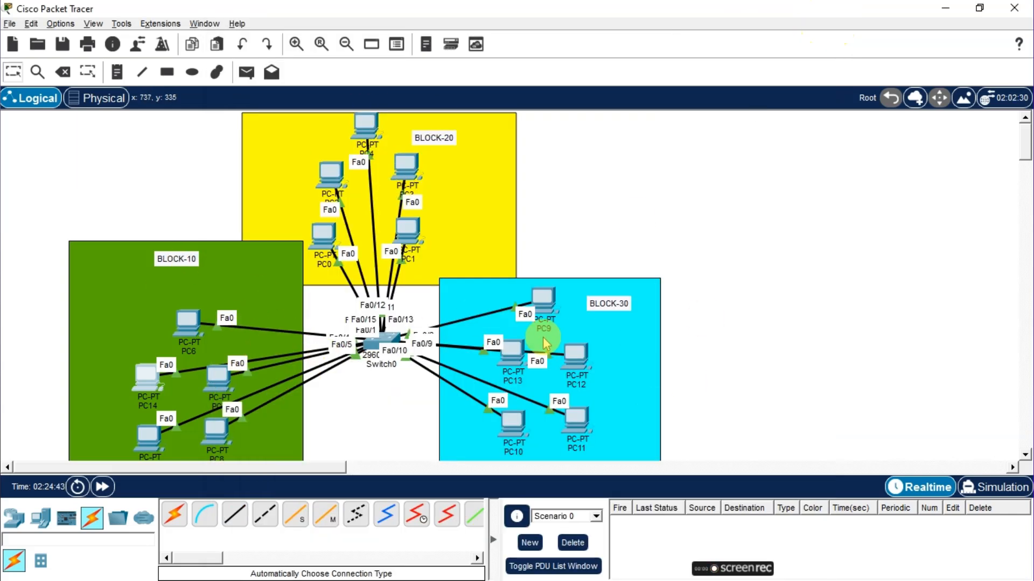
Switch to Simulation mode, send a simple PDU from PC6 to PC4, play it, and delete the scenario
click(995, 486)
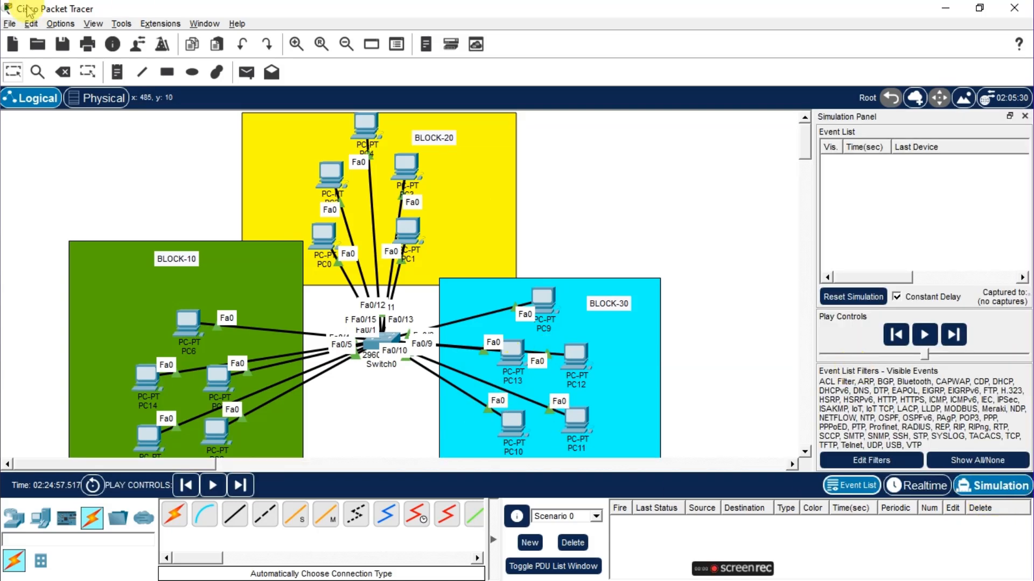
click(246, 72)
click(181, 326)
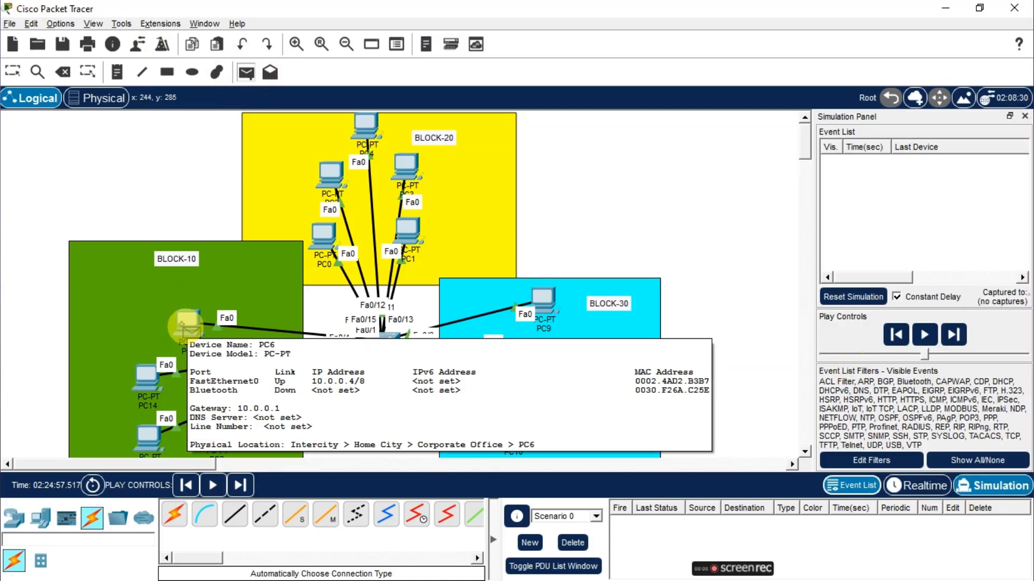
click(366, 123)
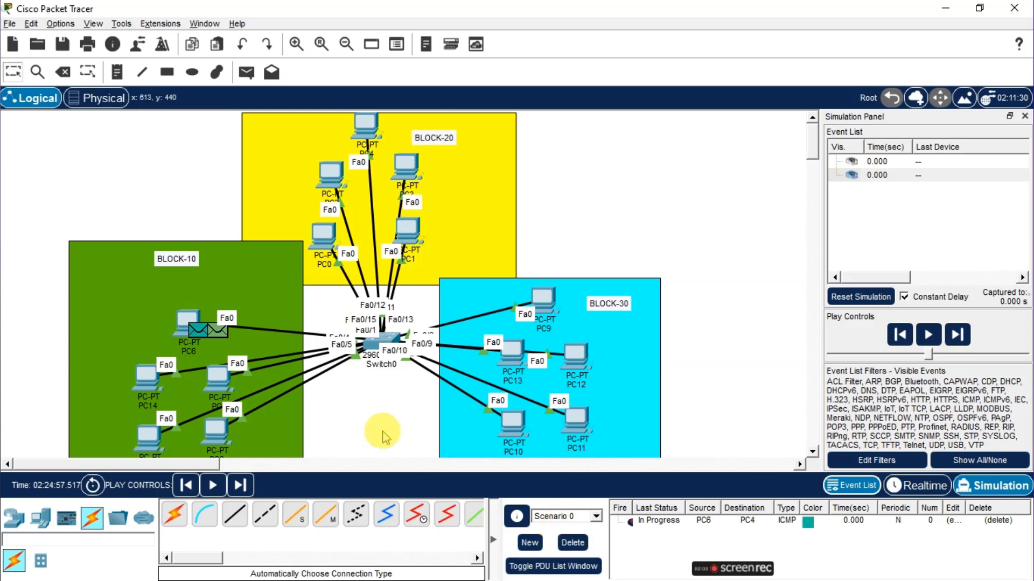
click(212, 486)
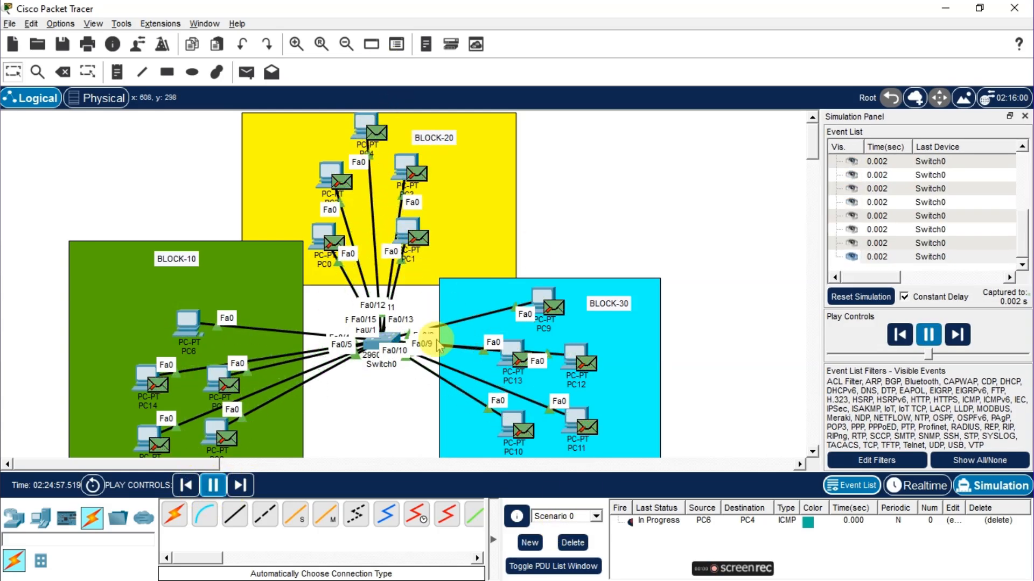
click(214, 487)
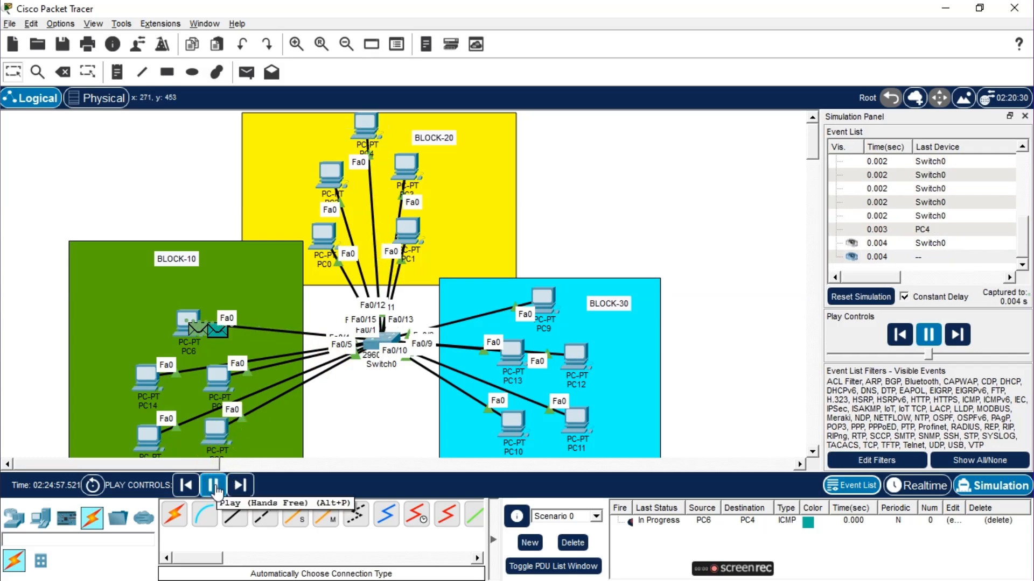
click(572, 543)
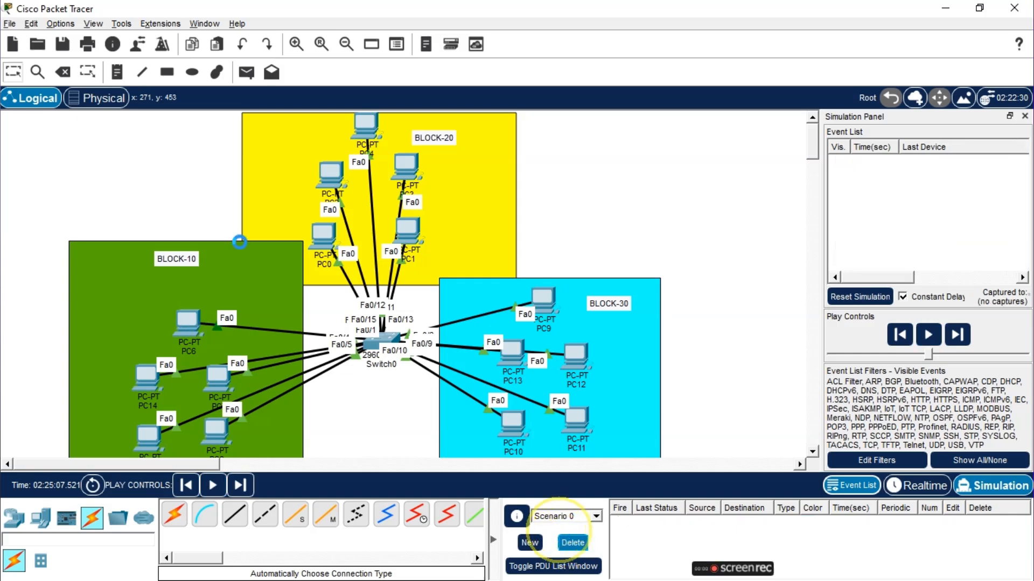
Resend a simple PDU from PC6 to PC4, play the simulation, and delete the scenario
click(246, 72)
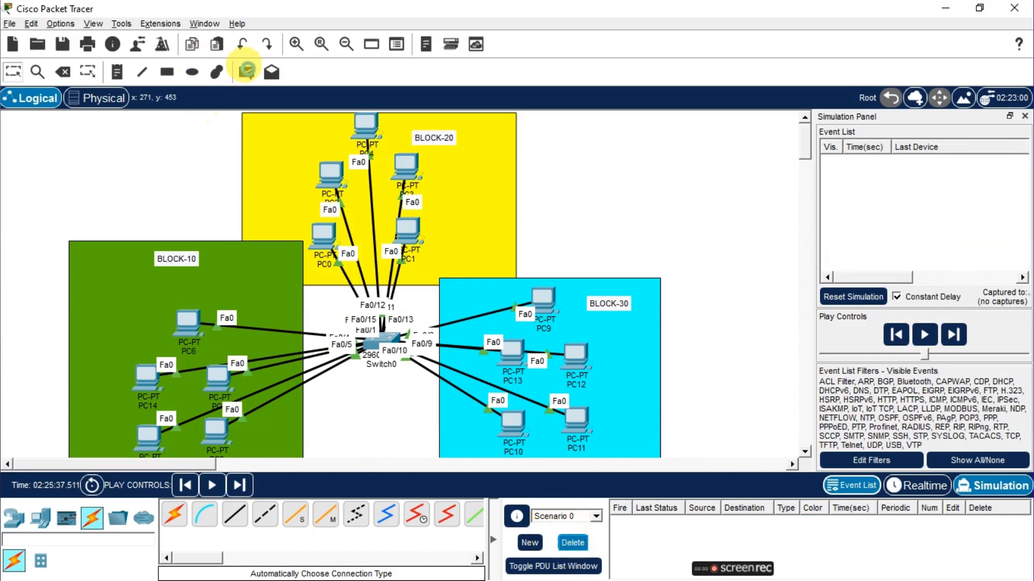
click(189, 321)
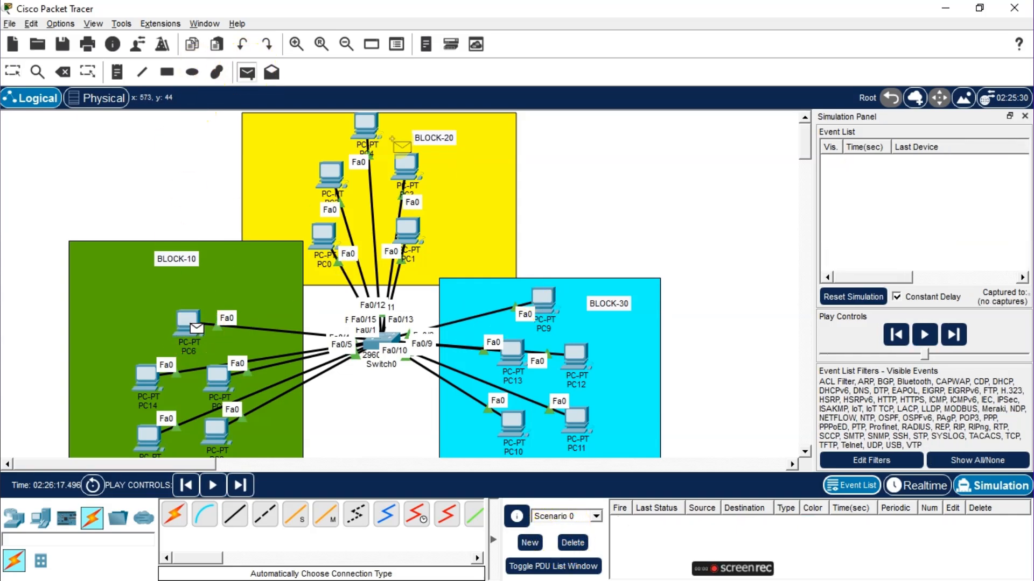
click(366, 127)
click(212, 485)
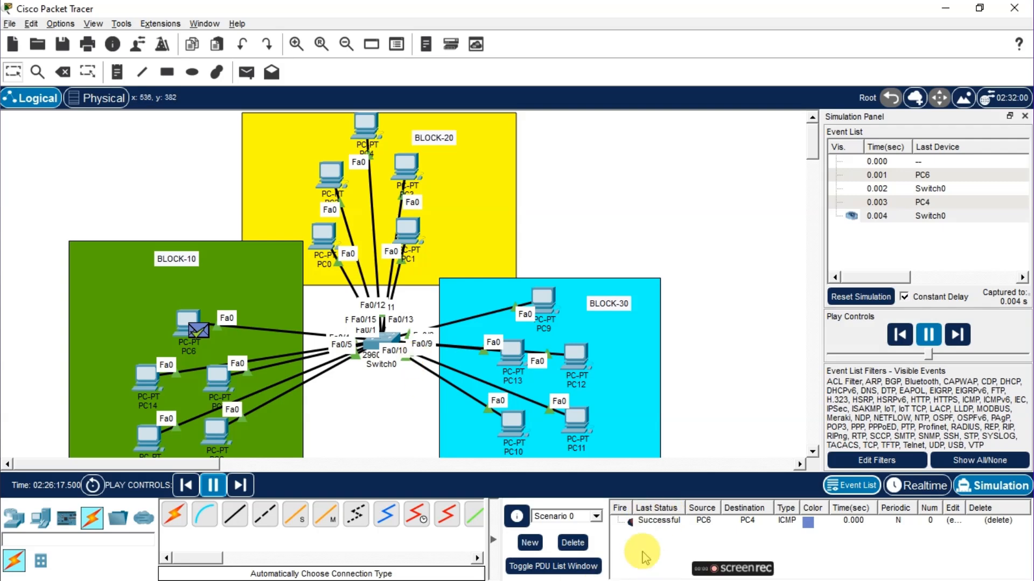
click(573, 543)
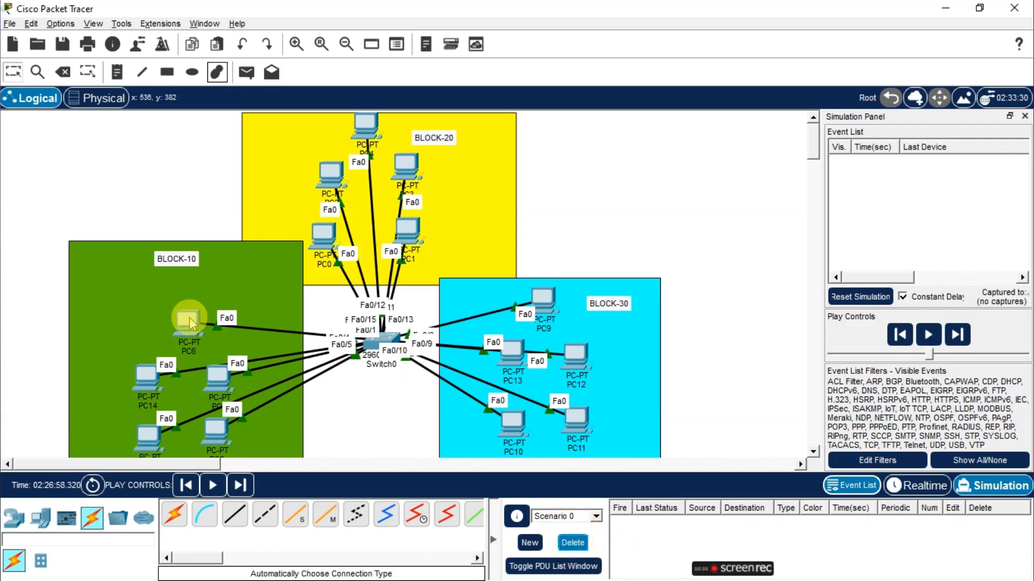
Send a simple PDU from PC6 to PC9, play the simulation, and delete the scenario
click(246, 71)
click(187, 321)
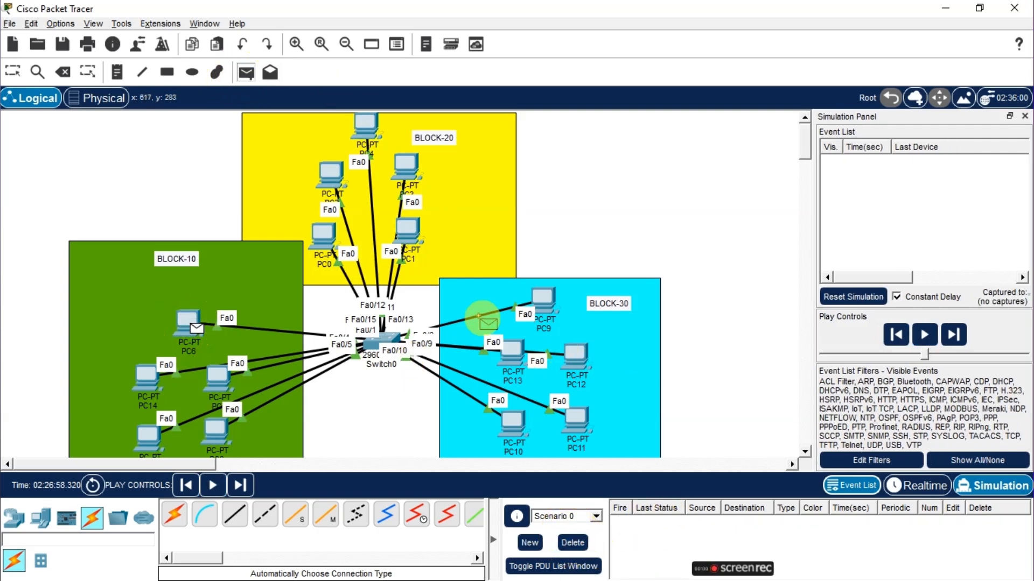
click(542, 297)
click(220, 494)
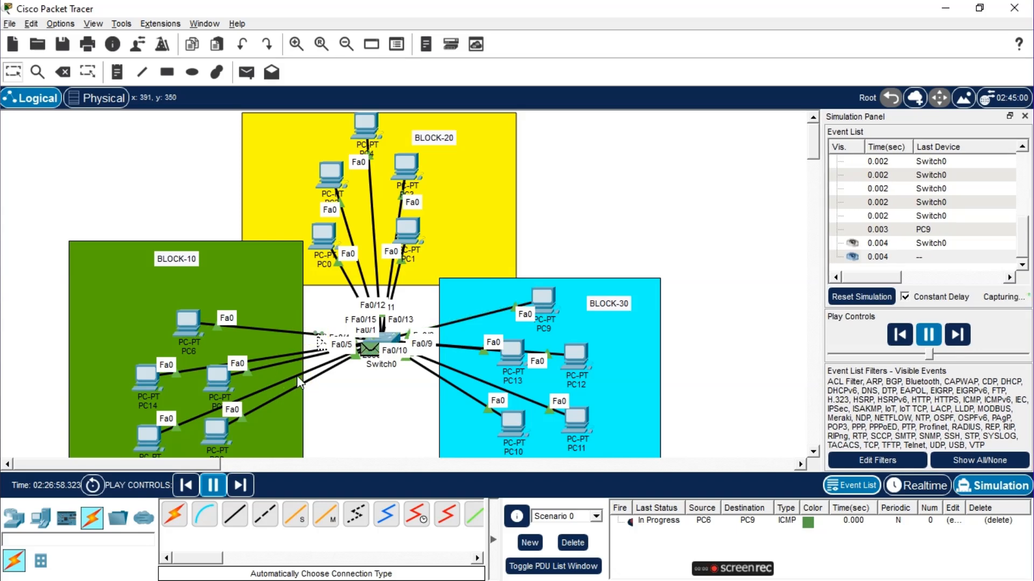
click(573, 542)
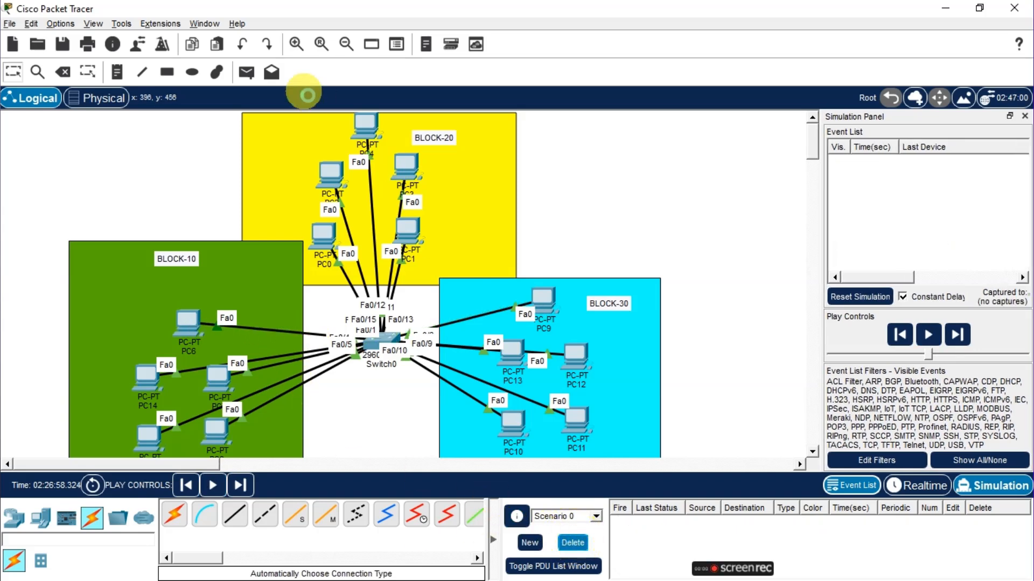
Repeat the simple PDU test from PC6 to PC9 and delete the scenario
click(246, 72)
click(189, 323)
click(543, 298)
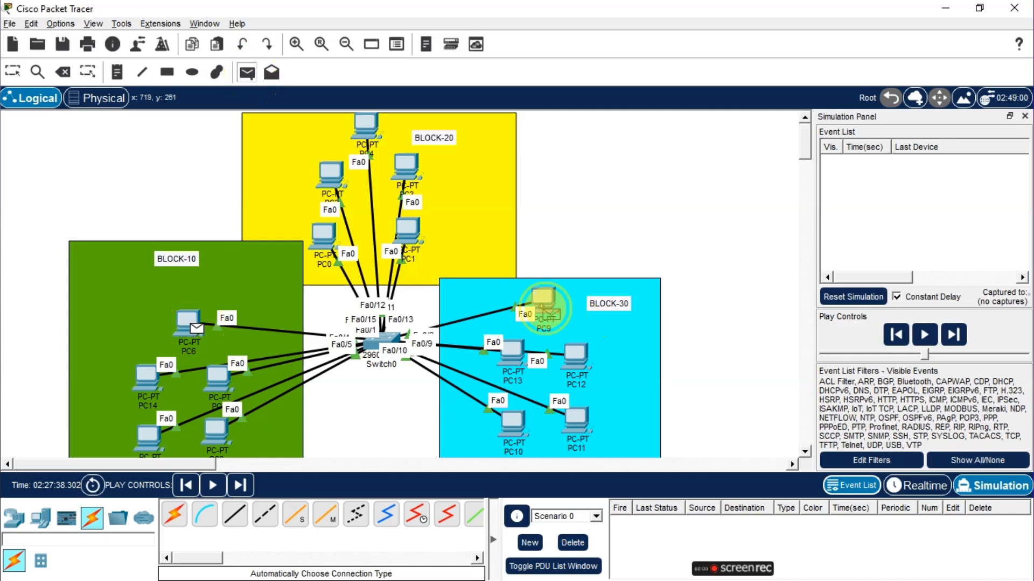
click(213, 485)
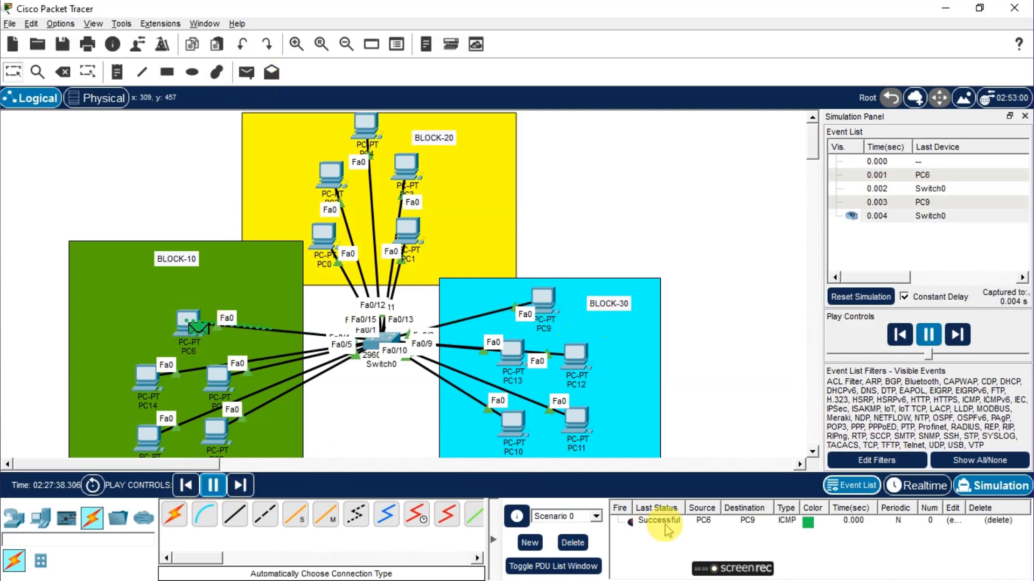
click(572, 543)
Send a simple PDU from PC4 to PC9 and play the simulation
click(246, 72)
click(365, 125)
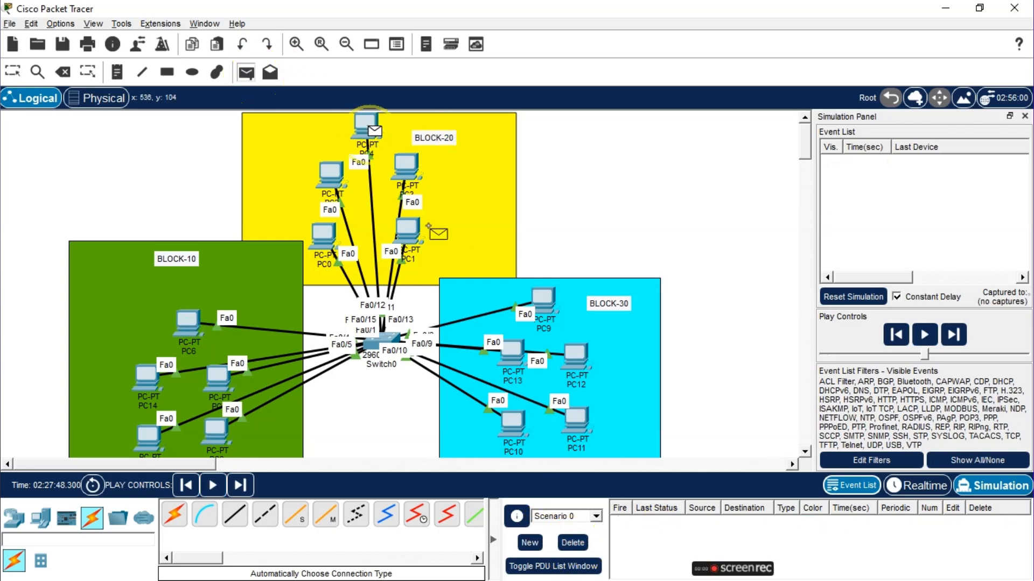
click(543, 298)
click(213, 485)
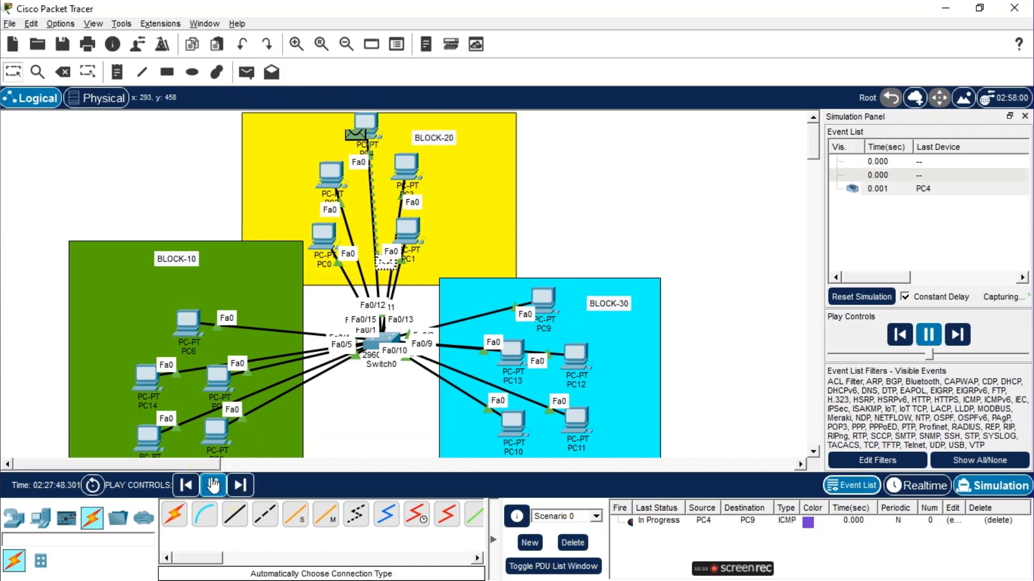
Repeat the simple PDU test from PC4 to PC9, play the simulation, and delete the scenario
click(573, 543)
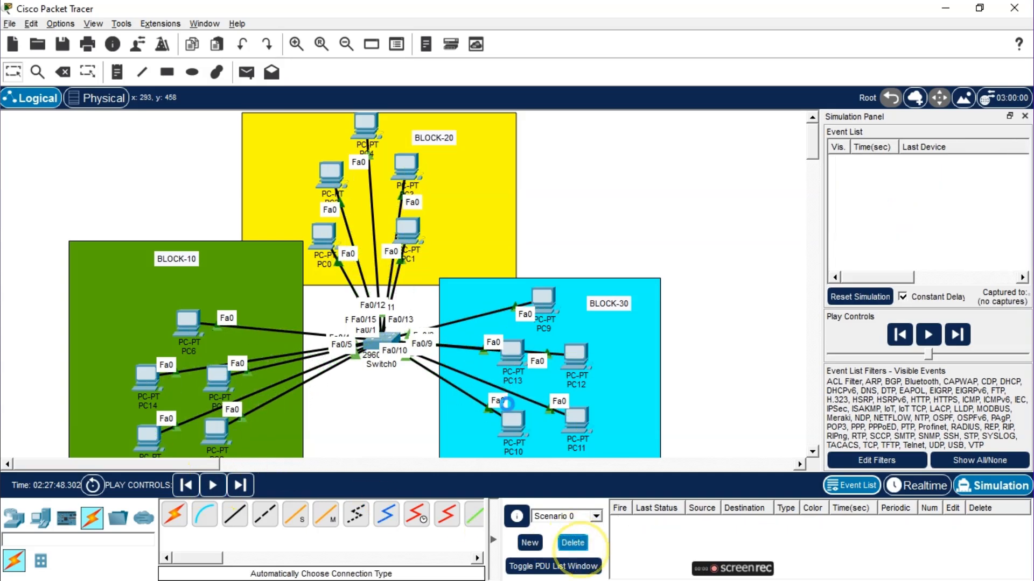
click(247, 72)
click(364, 123)
click(542, 299)
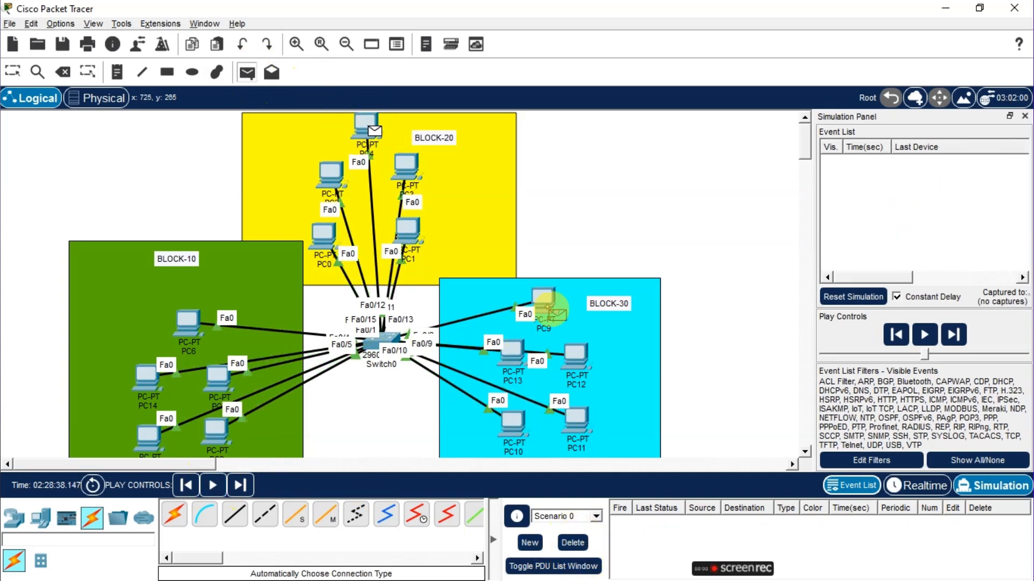
click(213, 486)
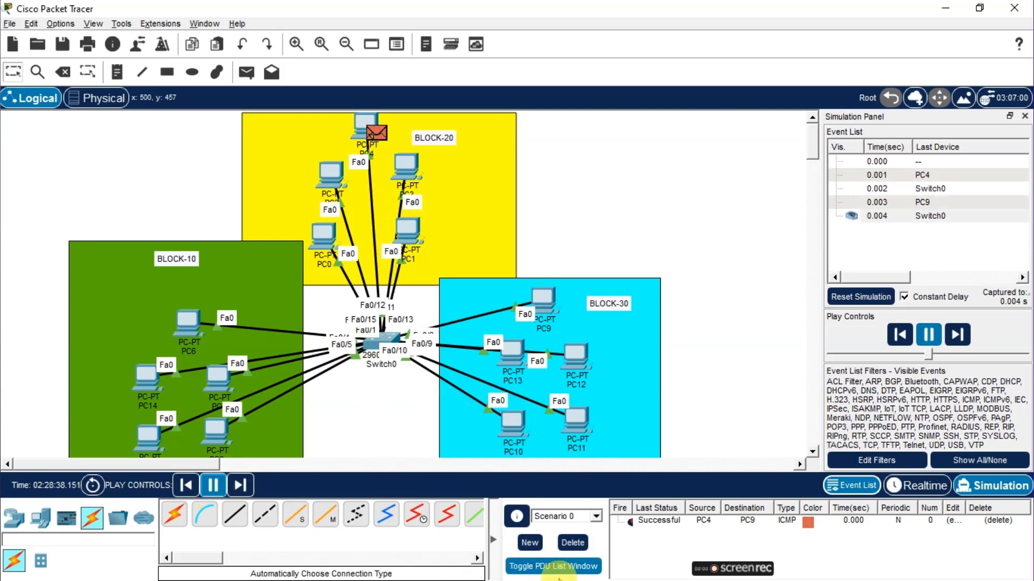
click(571, 541)
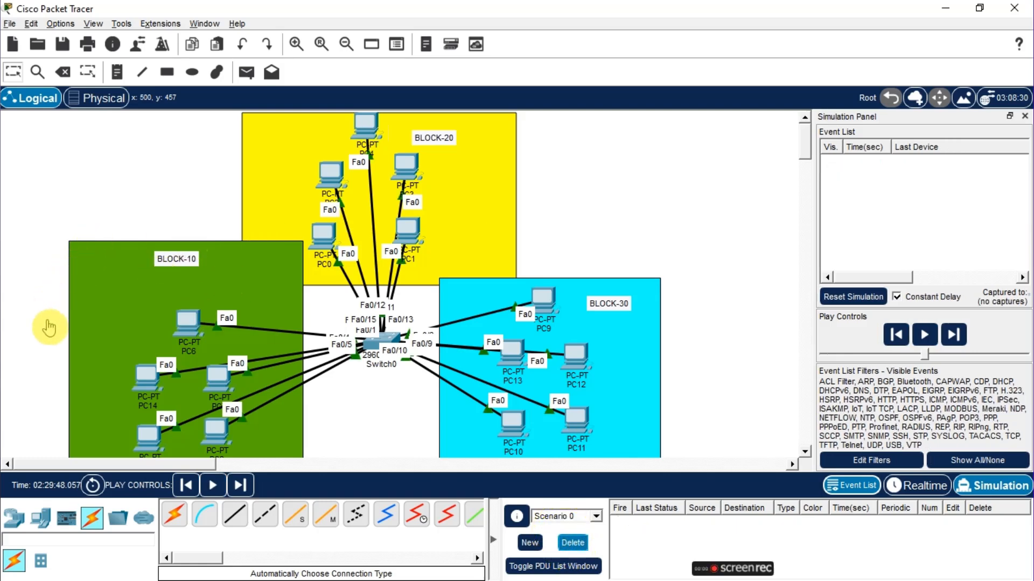
click(92, 486)
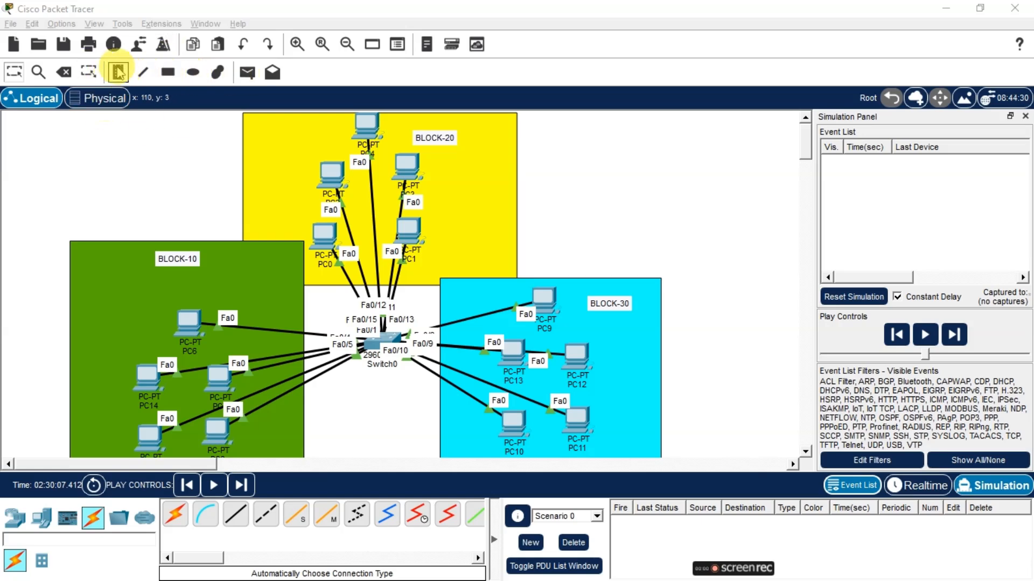
Add a note reading 10.0.0.0/12 and place it above BLOCK-10
click(117, 71)
click(94, 136)
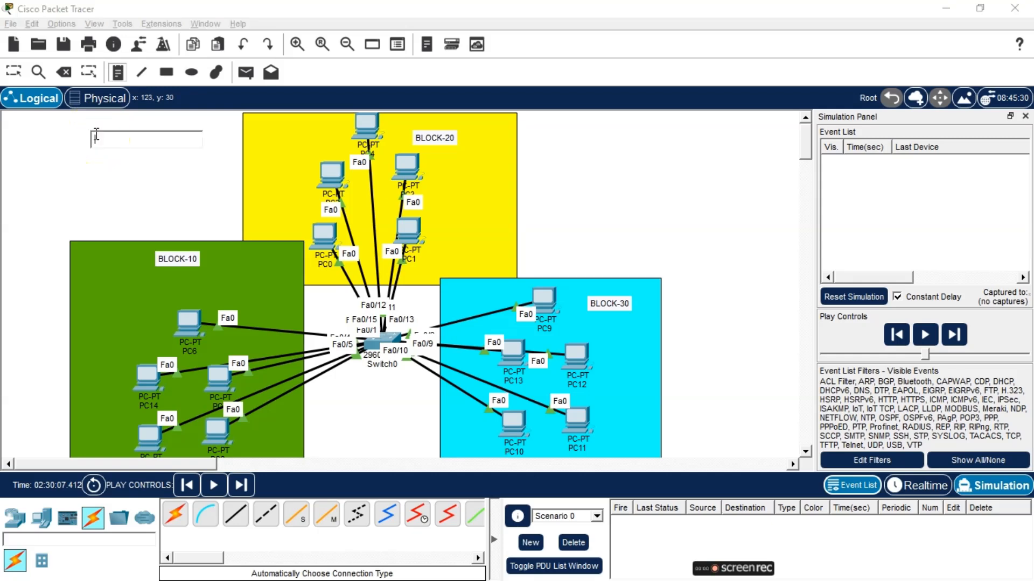
text(10.0.0.0)
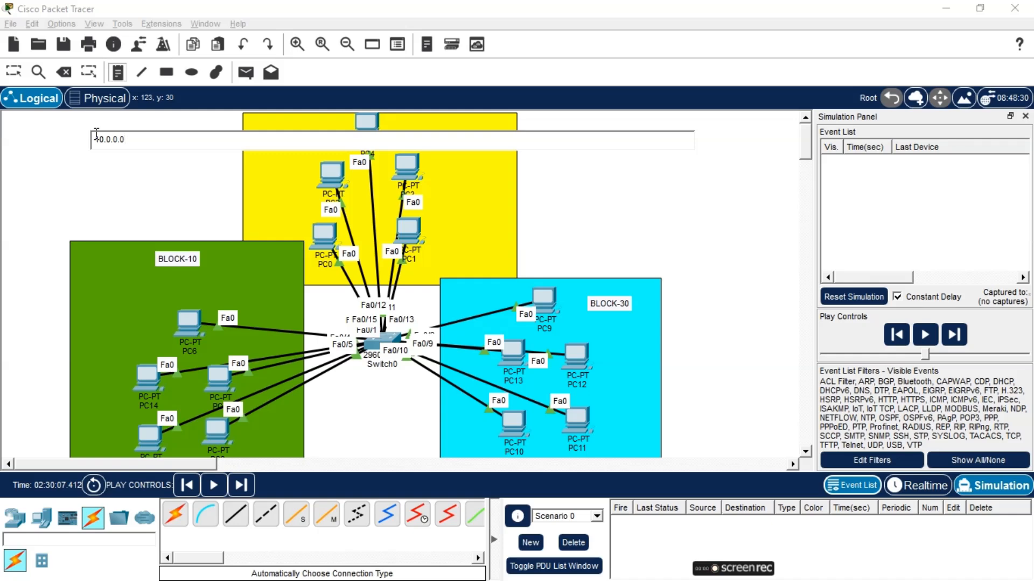
text(/12)
text(2)
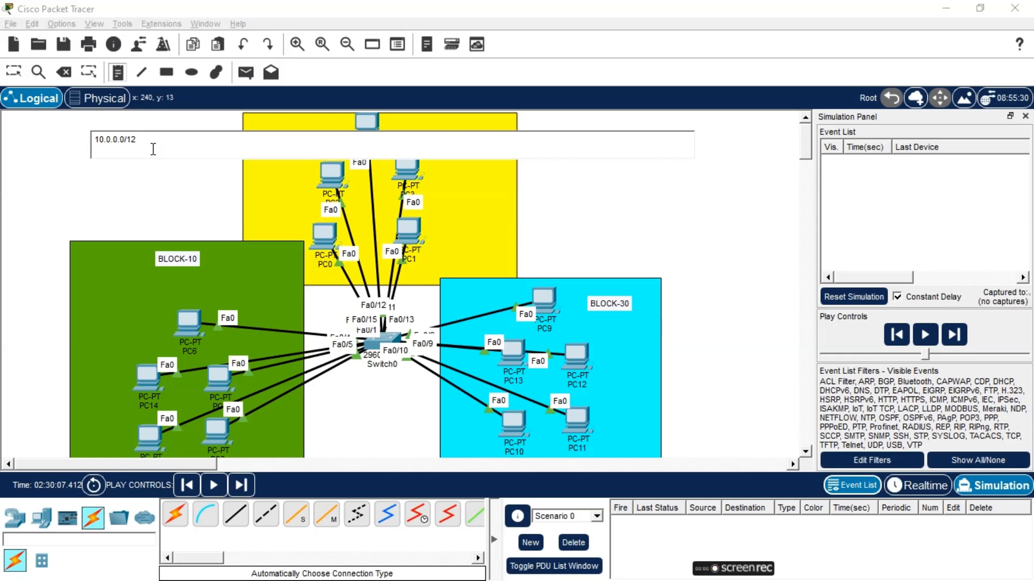
click(165, 168)
mouse_move(116, 145)
mouse_down()
mouse_move(152, 181)
mouse_move(178, 174)
mouse_move(124, 162)
mouse_up()
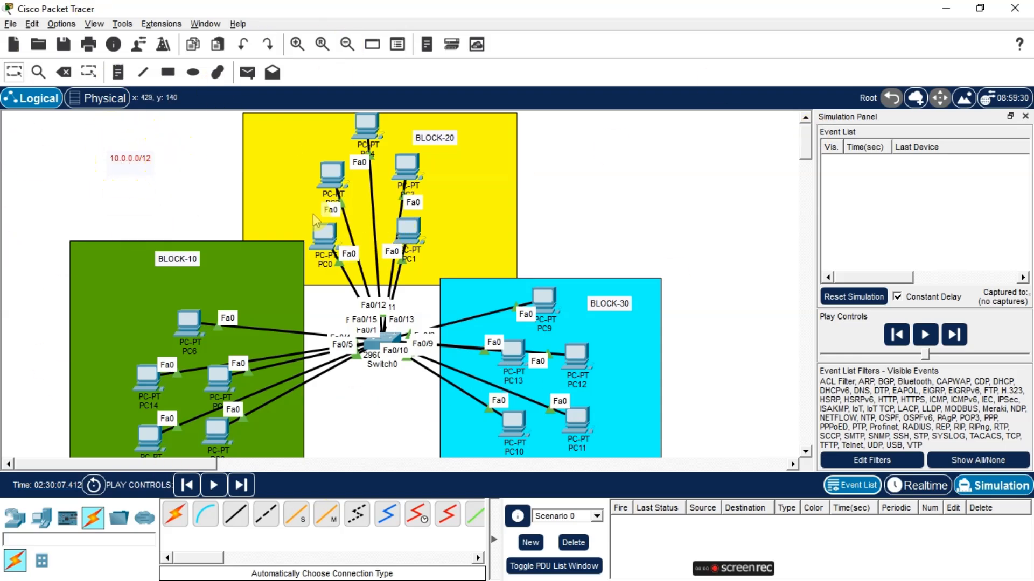
Add a note inside BLOCK-10 reading 10.15.0.0 and 25.0.0.0 on two lines
click(117, 72)
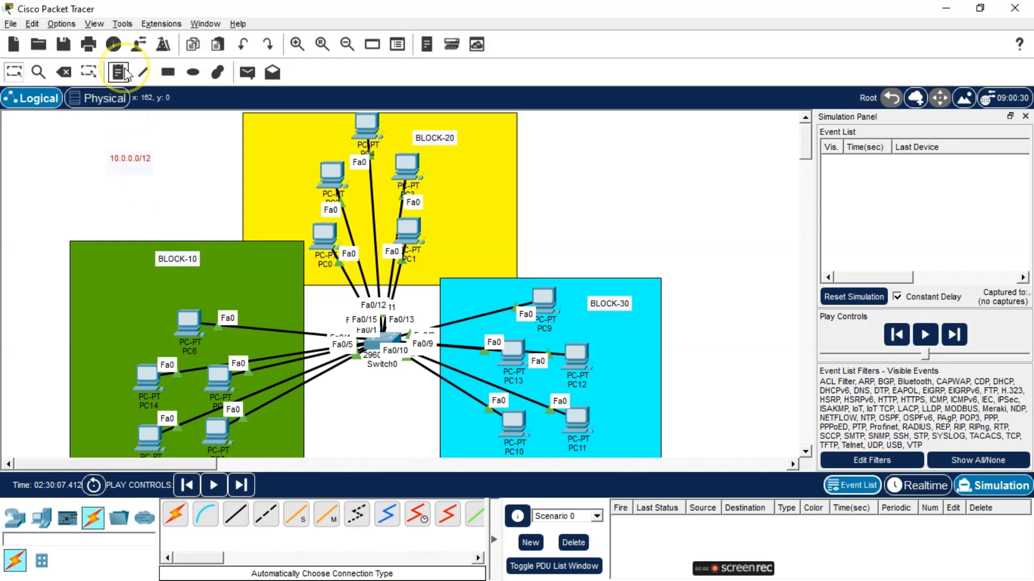
click(104, 287)
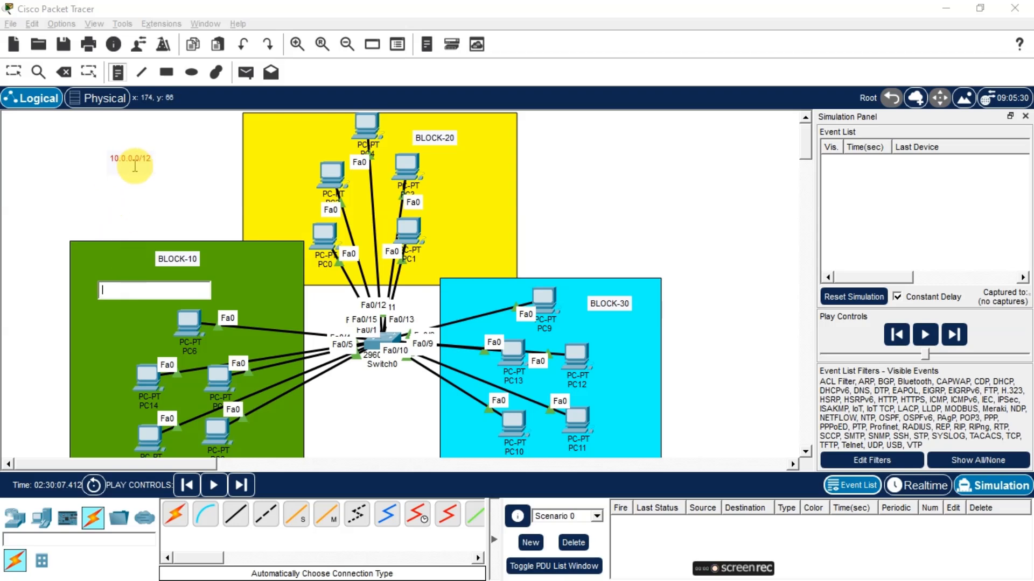
text(10)
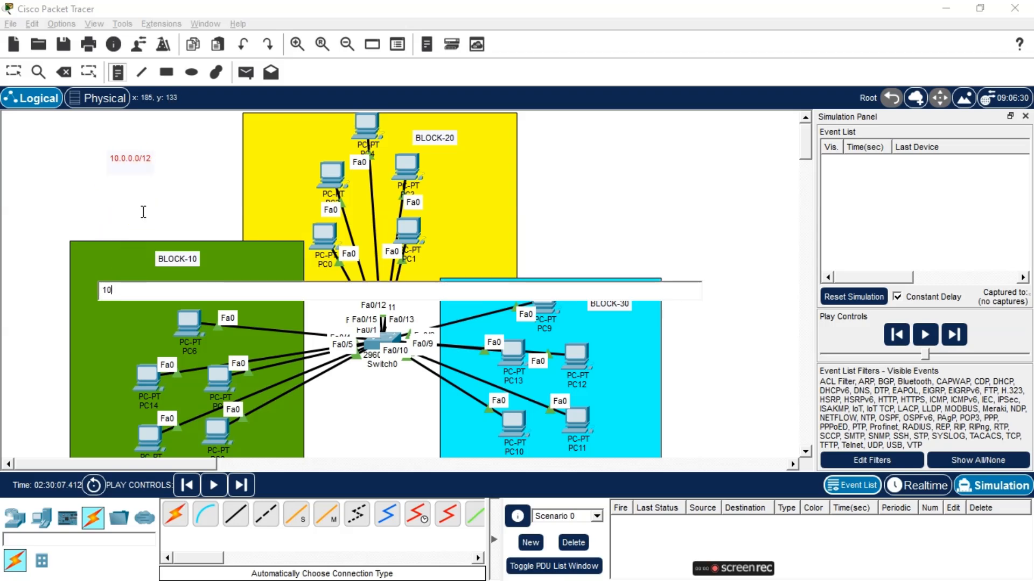
text(.0.0)
key(BackSpace)
key(BackSpace)
key(BackSpace)
key(BackSpace)
text(15.0.)
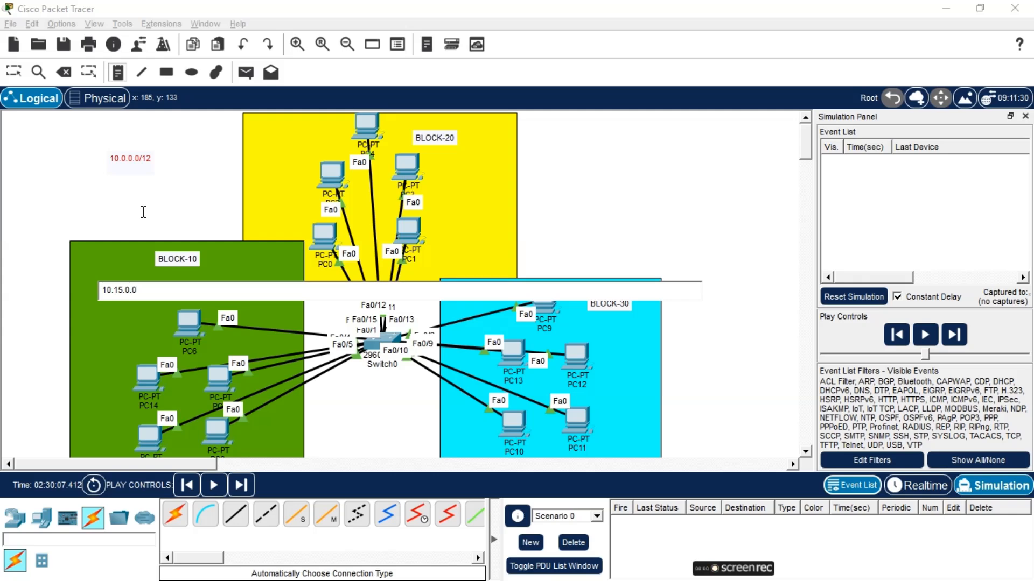
text(0)
key(Return)
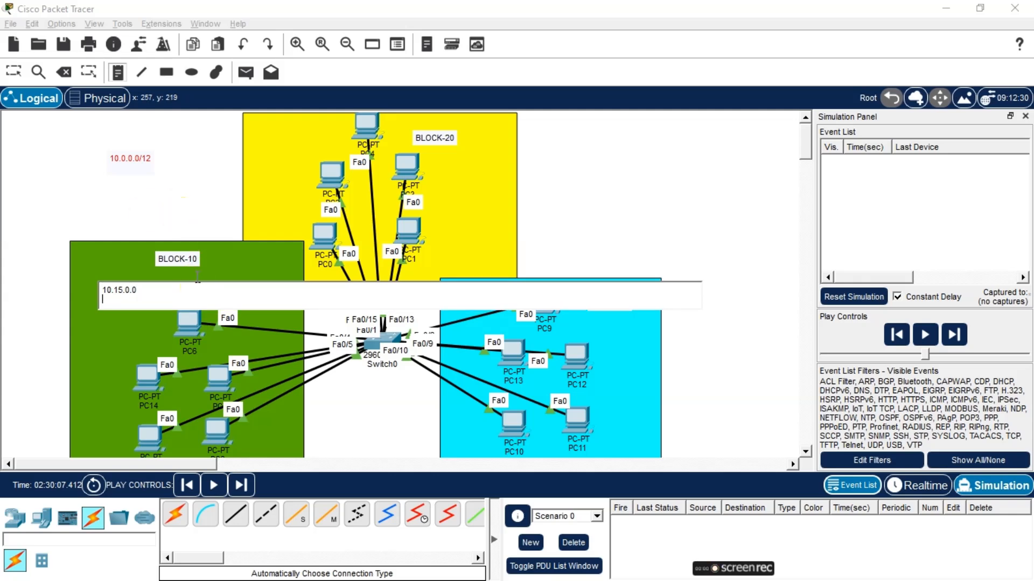
text(25.0.0.0)
click(214, 244)
Add a note inside BLOCK-20 reading 10.32.0.0 and 255.0.0.0 on two lines
click(258, 126)
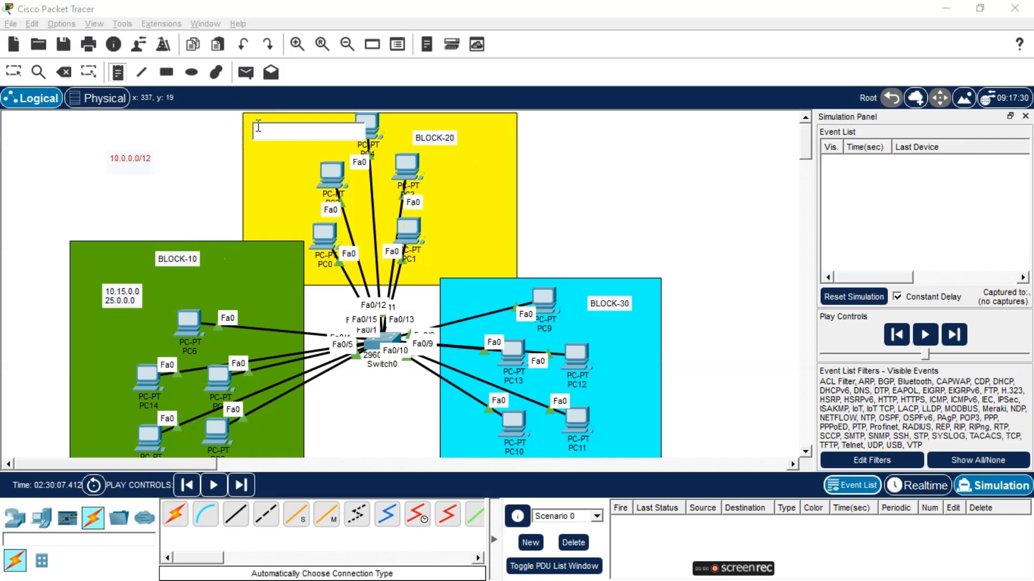
text(10.)
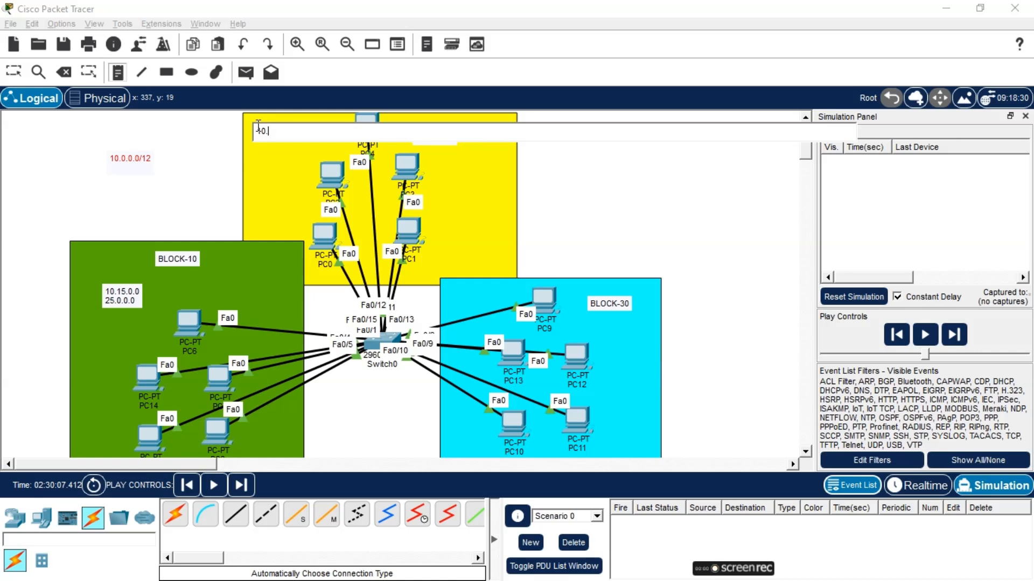
text(32.0.0)
key(Return)
text(255)
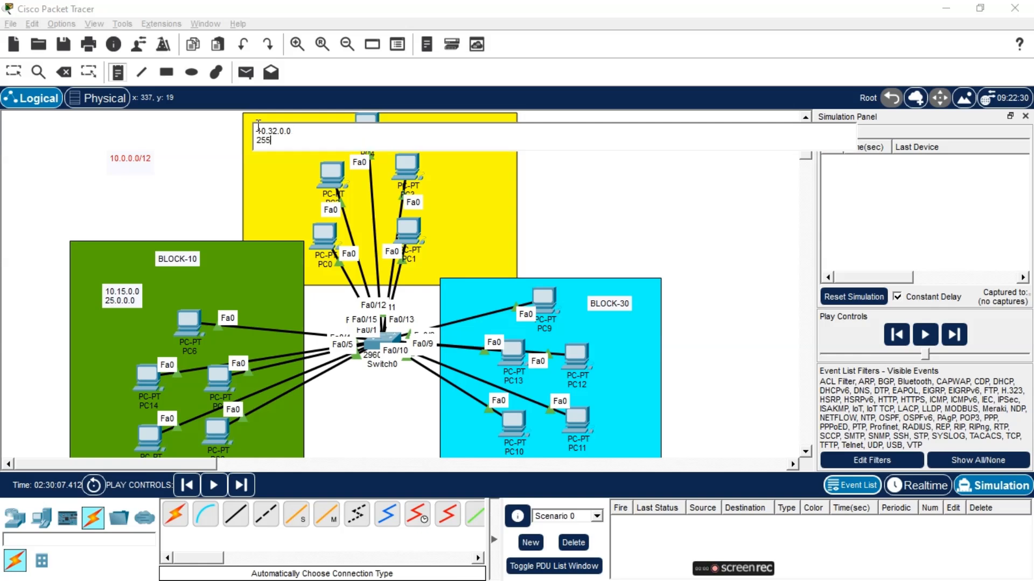
text(.0.0.0)
click(463, 284)
Add a note inside BLOCK-30 reading 10.48.0.0 and 255.0.0.0 on two lines
click(447, 285)
text(10)
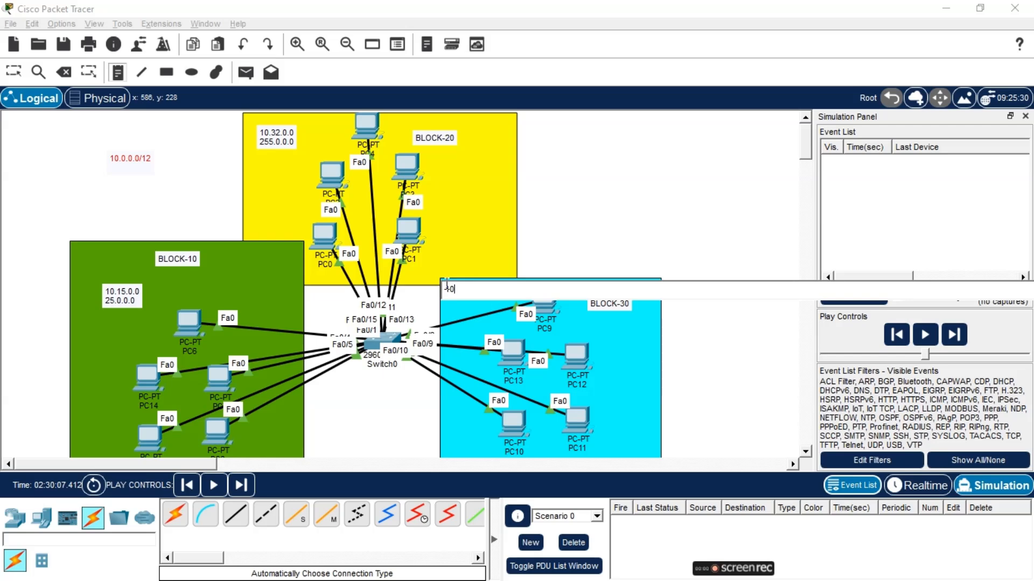
text(.48.0.0.)
key(Return)
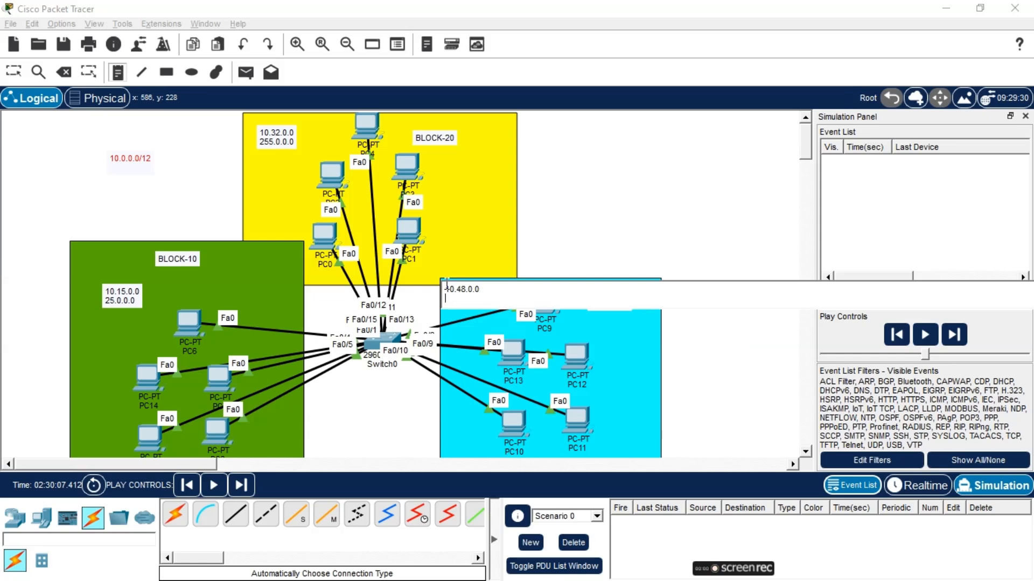
text(255.0.0.0.)
click(561, 151)
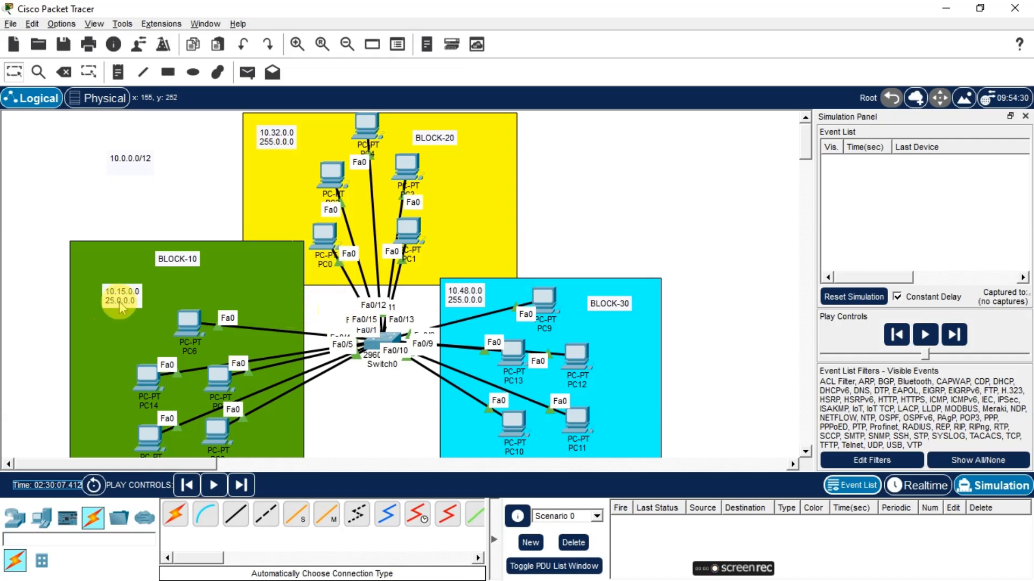
Reposition the BLOCK-10 and BLOCK-20 address notes to the top-left corners of their blocks
drag(117, 291, 103, 261)
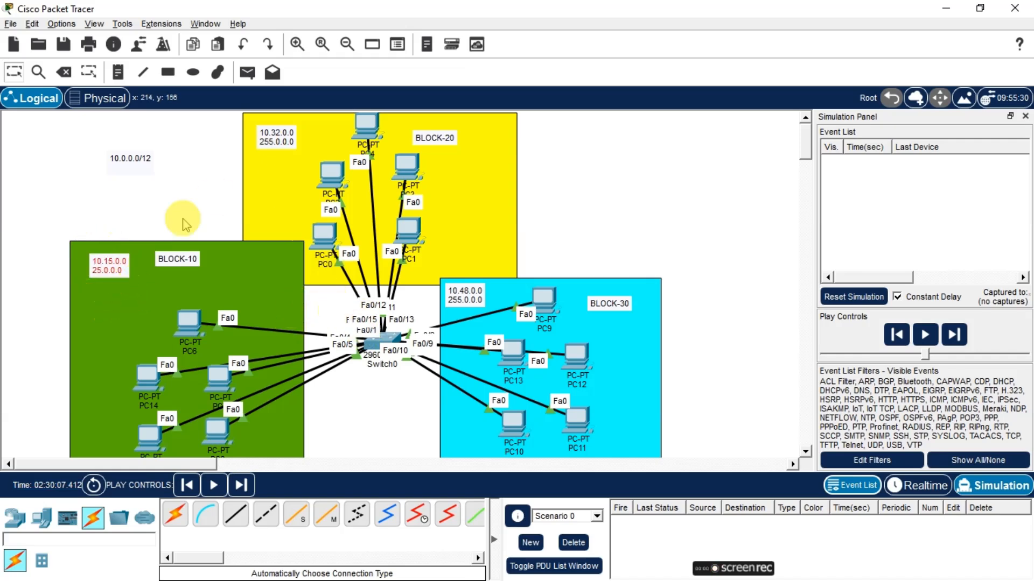
drag(282, 144, 278, 140)
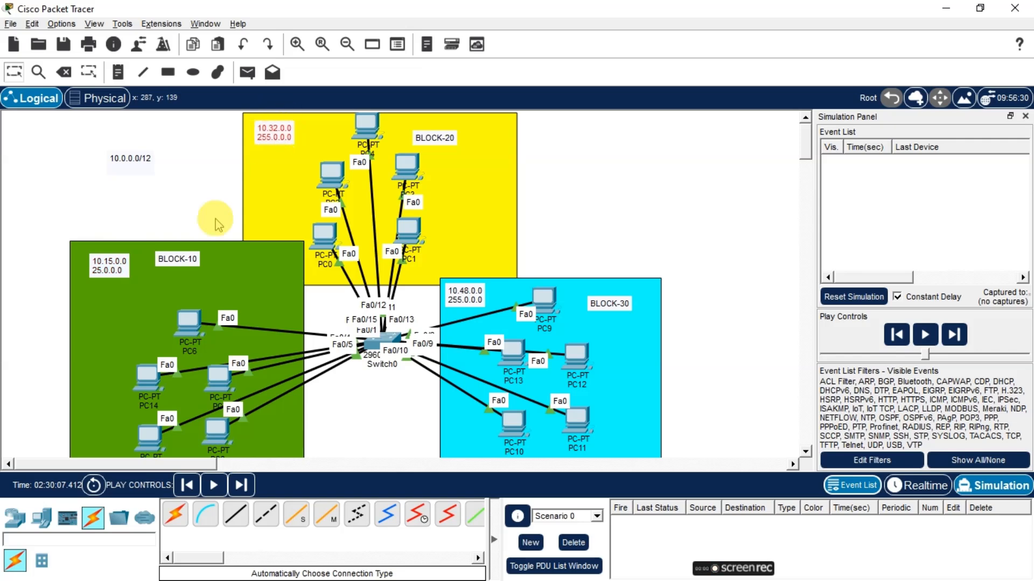
double_click(101, 265)
click(99, 219)
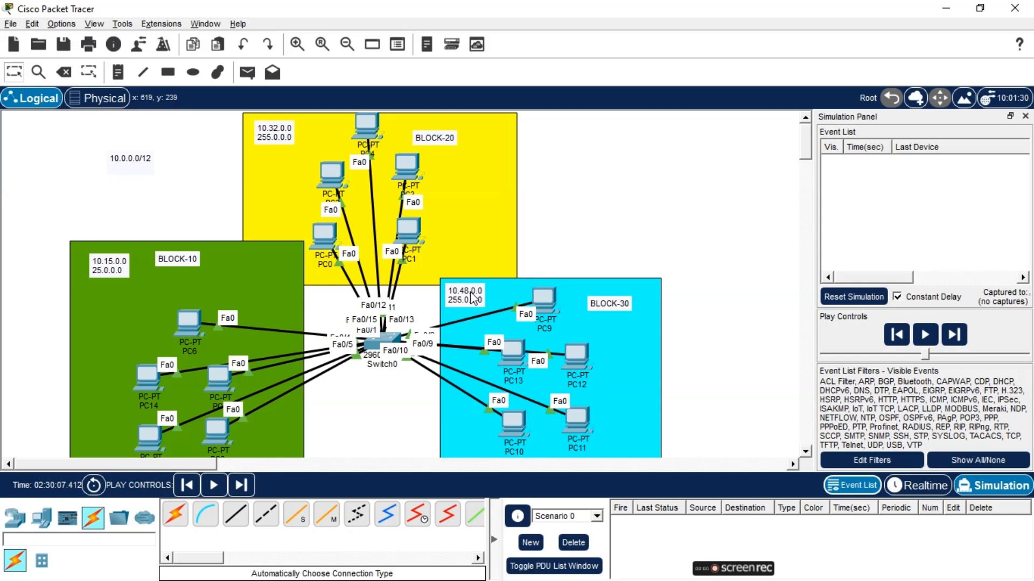
Open Switch0's command line and create VLAN 10 named BLOCK-10
click(375, 344)
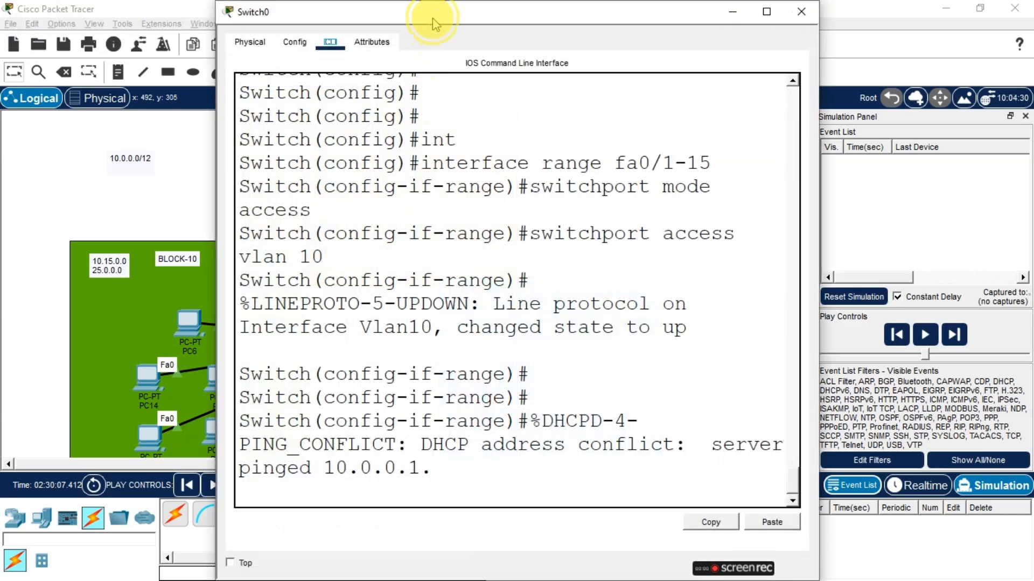
drag(434, 23, 681, 38)
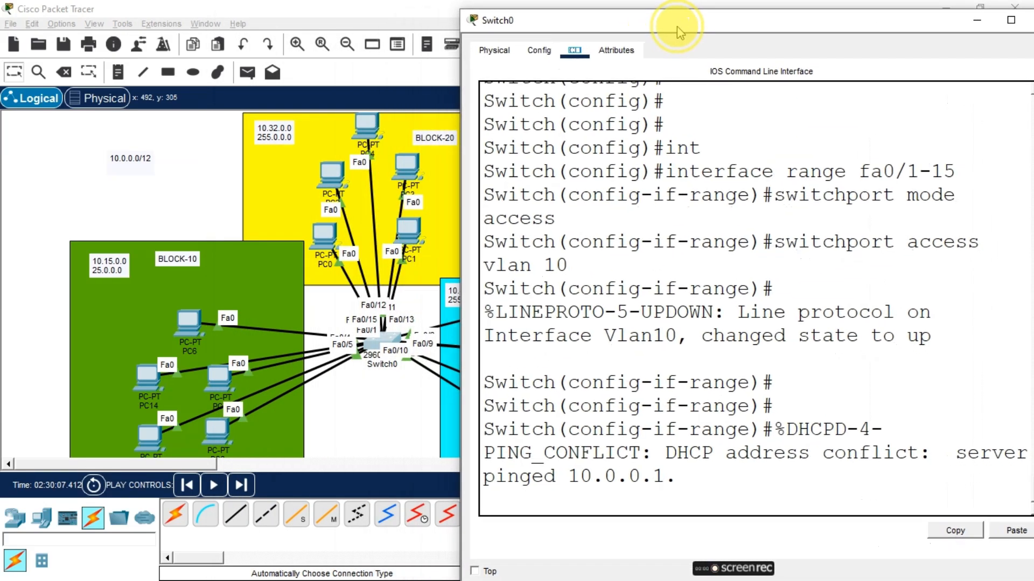
text(10)
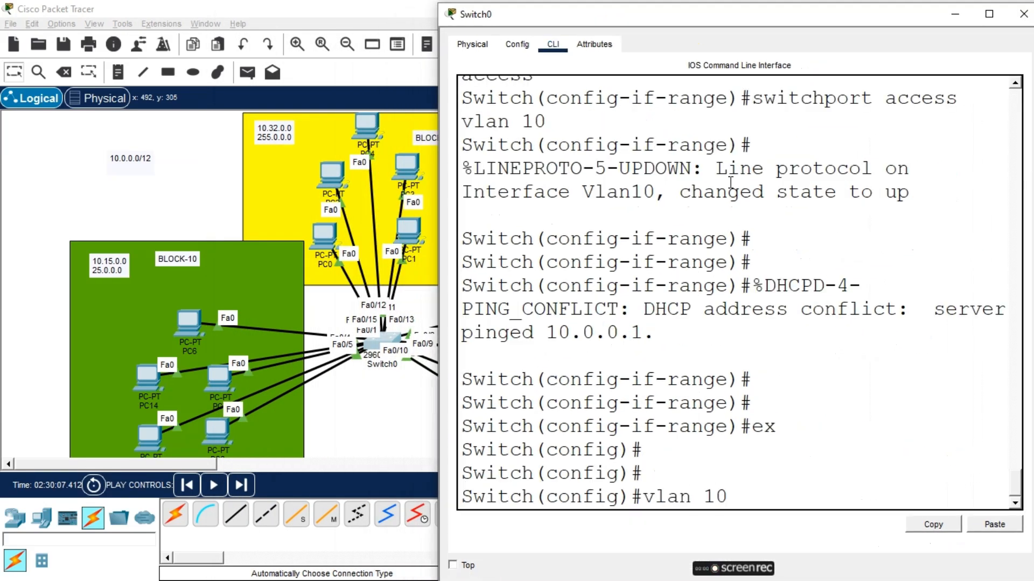
key(Return)
text(vl)
key(BackSpace)
key(BackSpace)
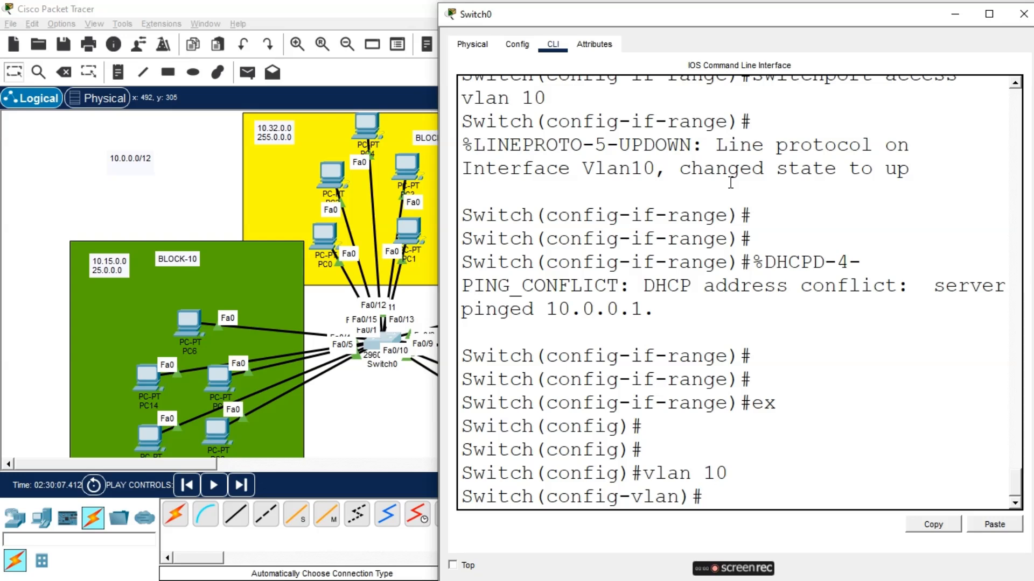
text(name BLOCK-10)
key(Return)
text(EX)
key(Return)
Create VLAN 20 on the switch and name it BLOCK-20
text(C)
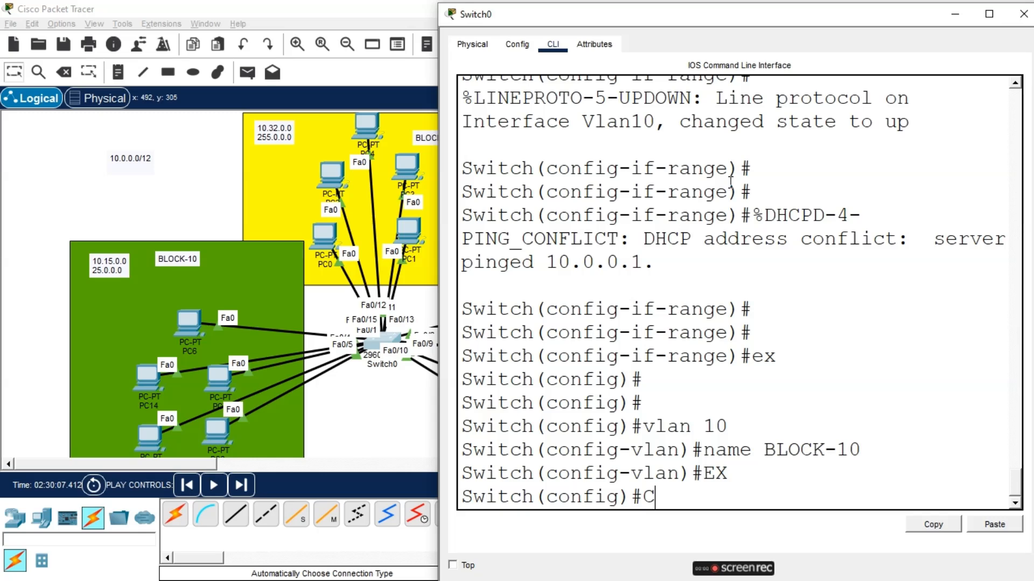
key(BackSpace)
text(VLAN 20)
key(Return)
text(NAME BL)
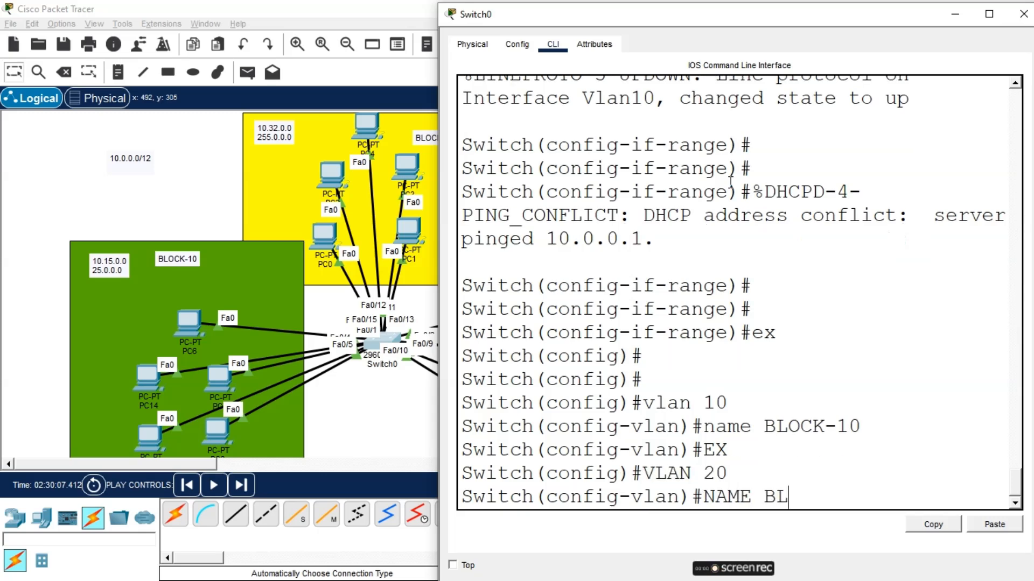
text(OCK-20)
key(Return)
key(Return)
text(EX)
Create VLAN 30 named BLOCK-30 and save the running configuration with DO WR
key(Return)
key(Return)
text(VL)
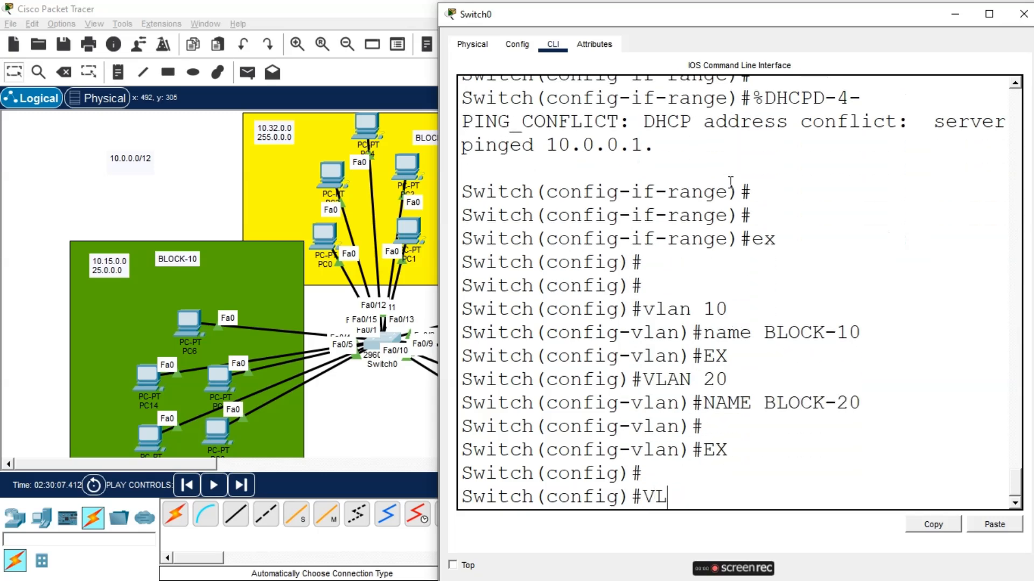
text(AN 30)
key(Return)
text(NAME BLOCK-30)
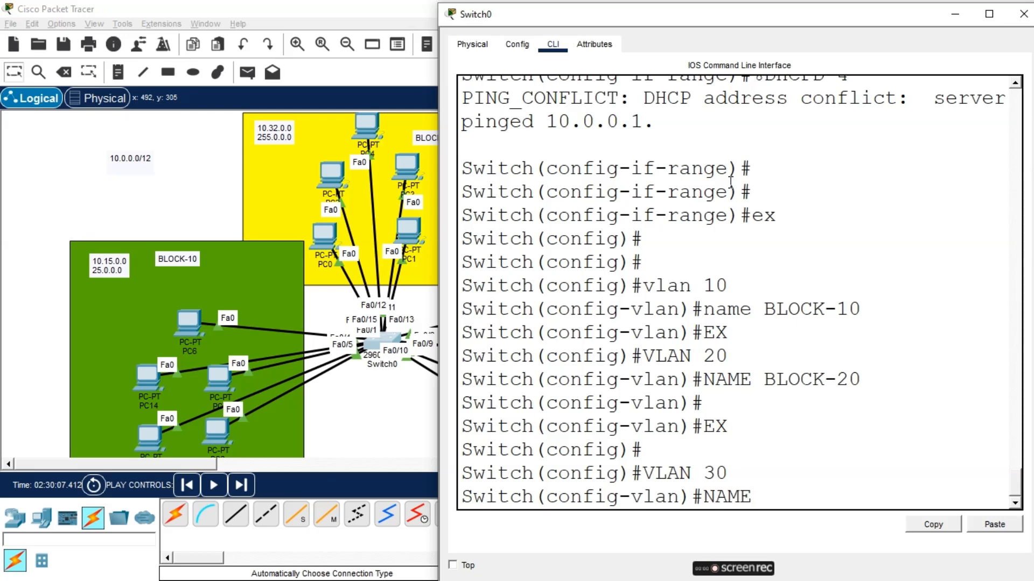
key(Return)
text(DO WR)
key(Return)
key(Return)
key(Return)
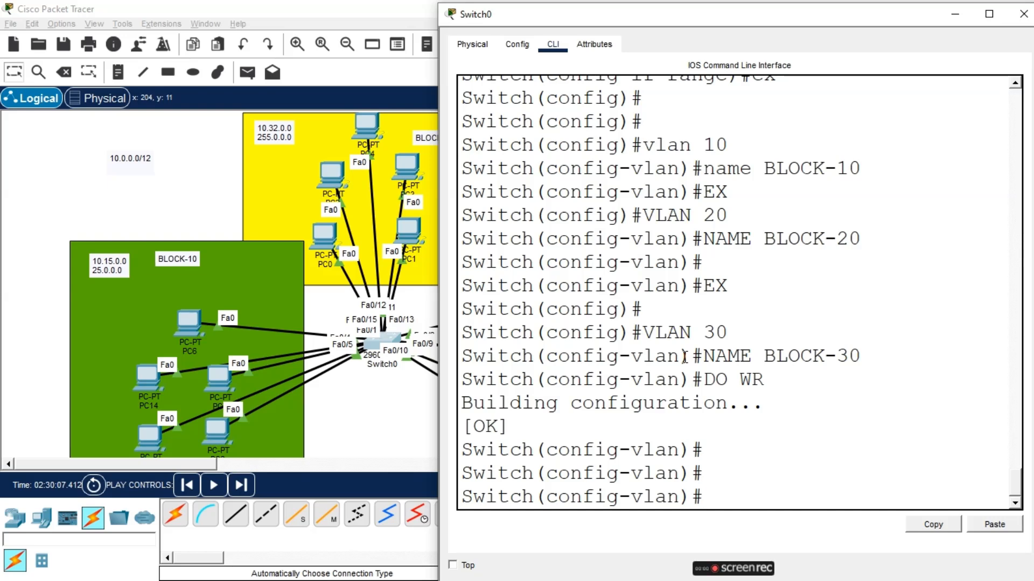
Leave VLAN configuration and enter interface configuration for VLAN 10 with INT VL 10
text(EX)
key(Return)
key(Return)
key(Return)
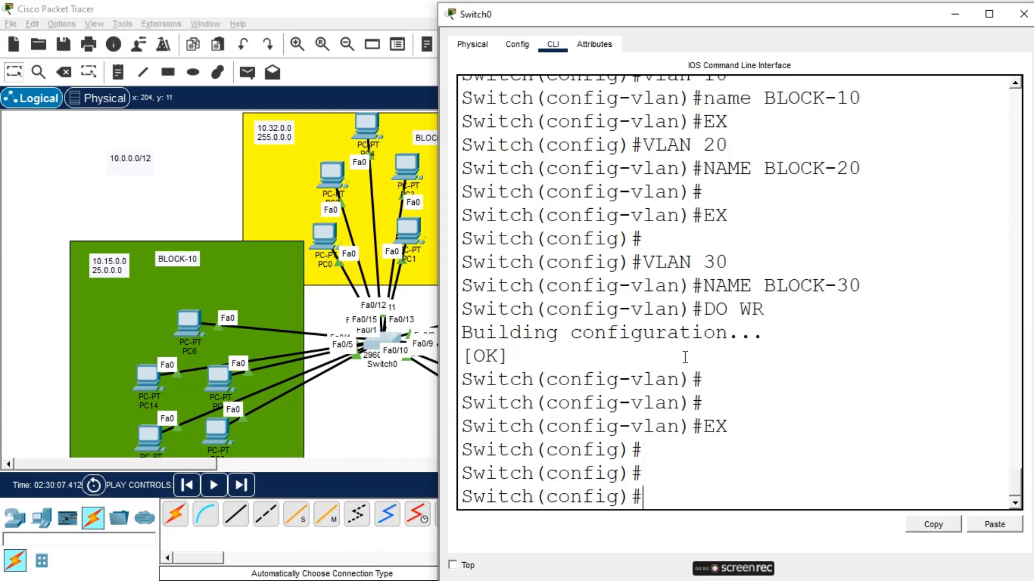
text(VL 10)
key(Return)
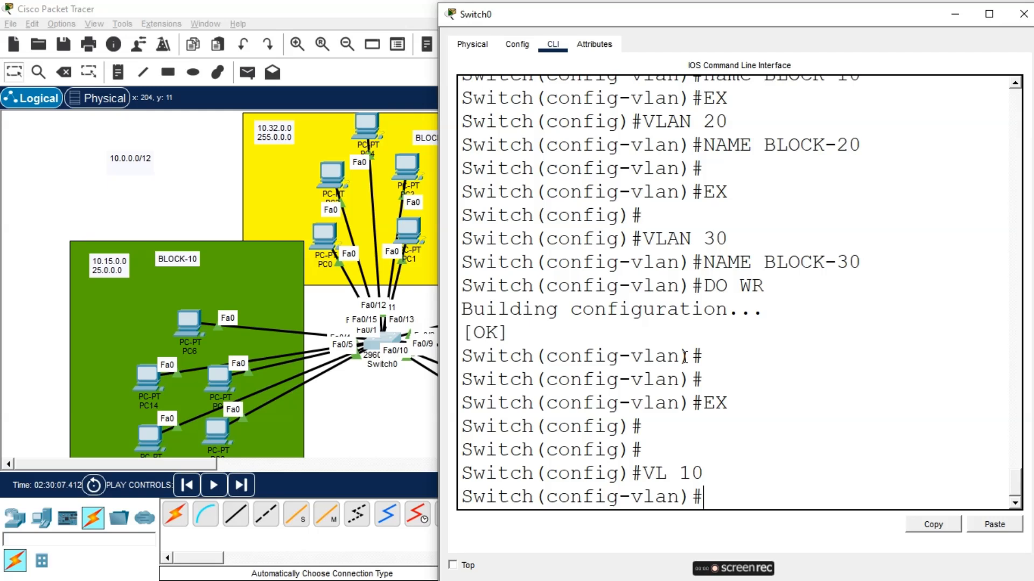
key(Up)
key(Home)
text(INT)
key(Return)
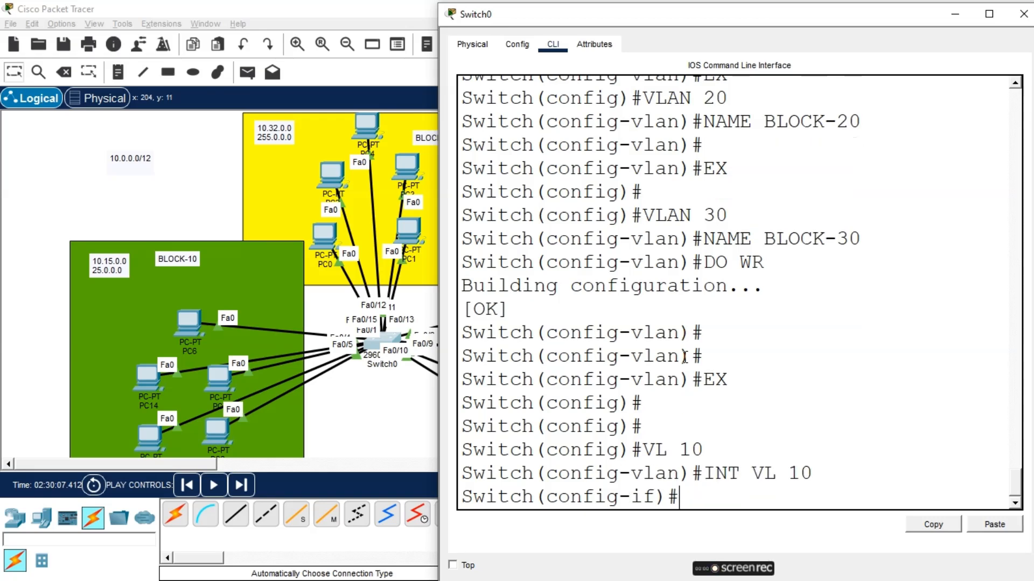
Assign IP address 10.15.0.1 with mask 255.0.0.0 to the VLAN 10 interface and save with DO WR
text(IP ADD )
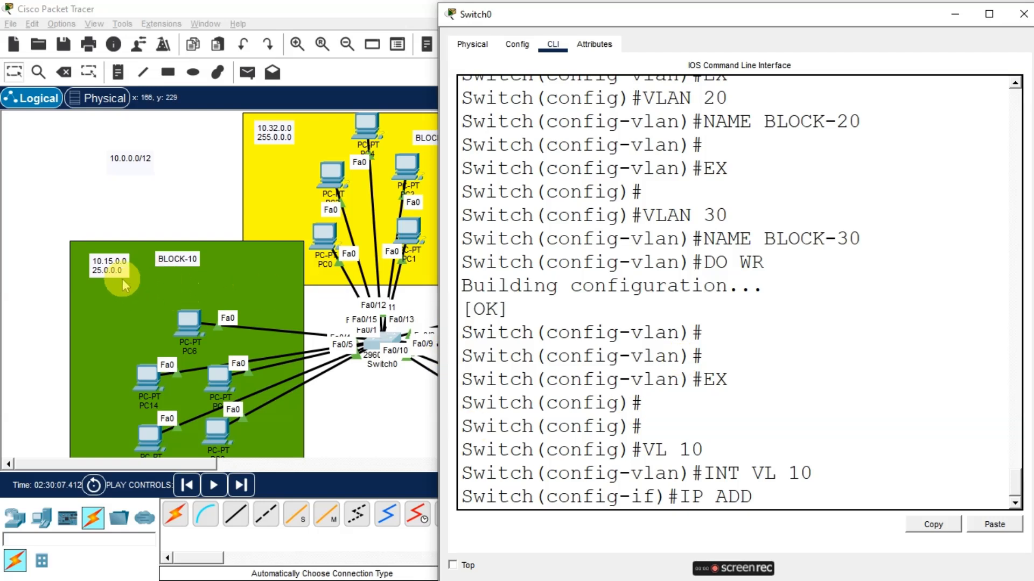
text(10.15.0.0.1 2)
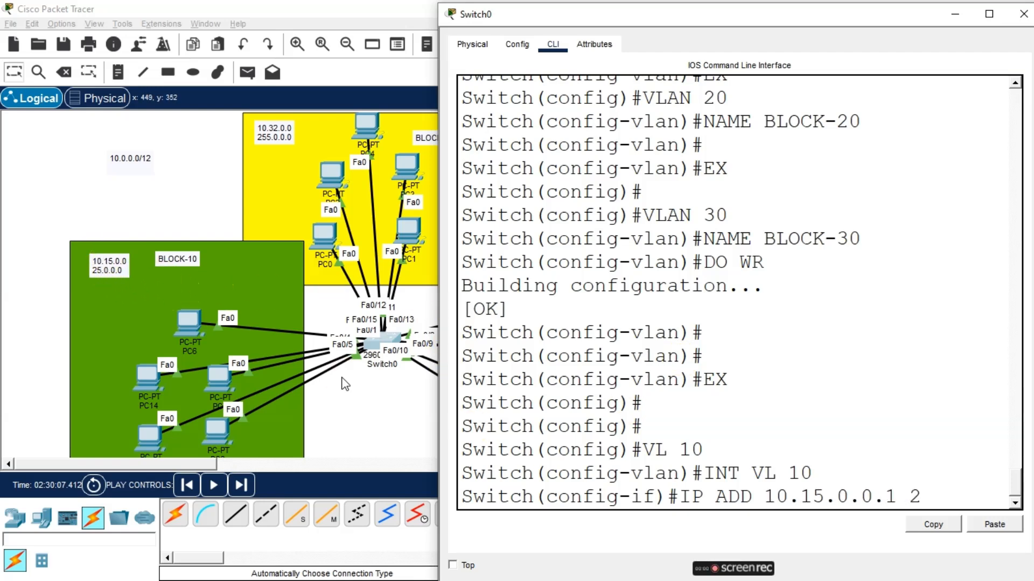
text(55.0.0.0)
key(Return)
key(Up)
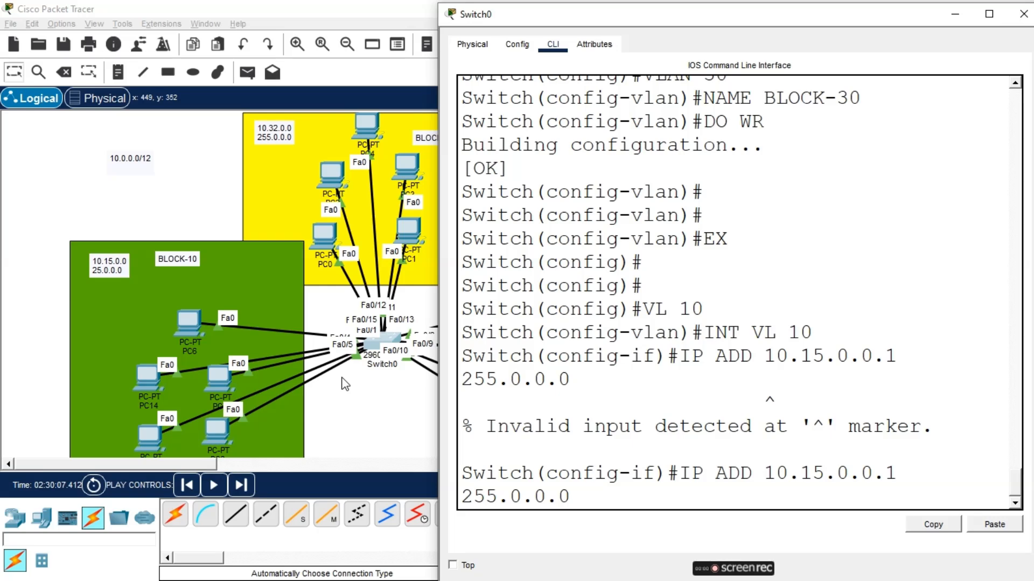
key(Left)
key(Left)
key(Left)
key(Left)
key(Left)
key(Left)
key(Left)
key(Left)
key(Left)
key(Left)
key(Left)
key(Left)
key(BackSpace)
key(BackSpace)
key(Return)
text(DO WR)
key(Return)
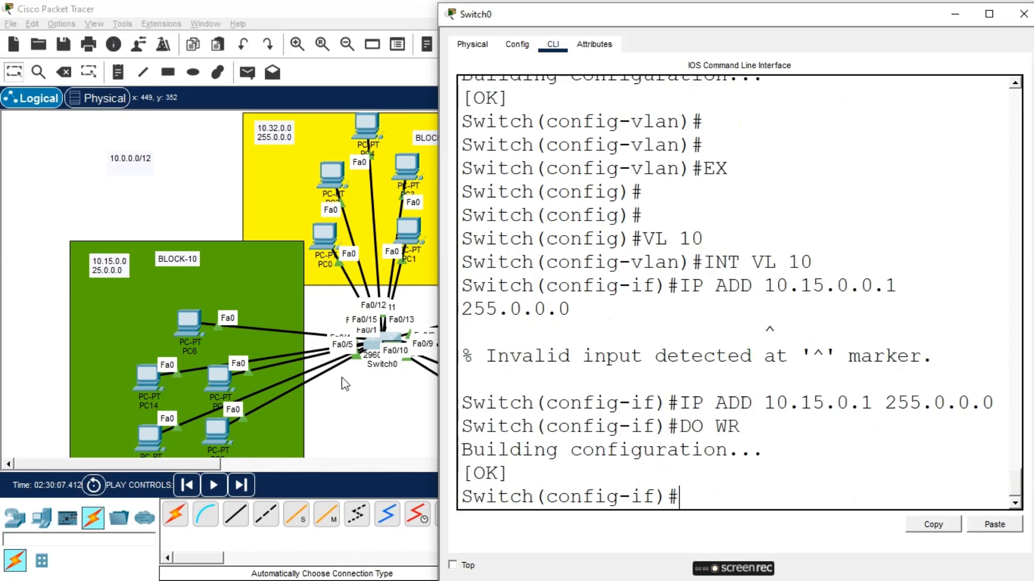
Leave the VLAN 10 interface and enter interface configuration for VLAN 20 with INT VL 20
key(Return)
text(EX)
key(Return)
text(VL 20)
key(Return)
key(Return)
key(Up)
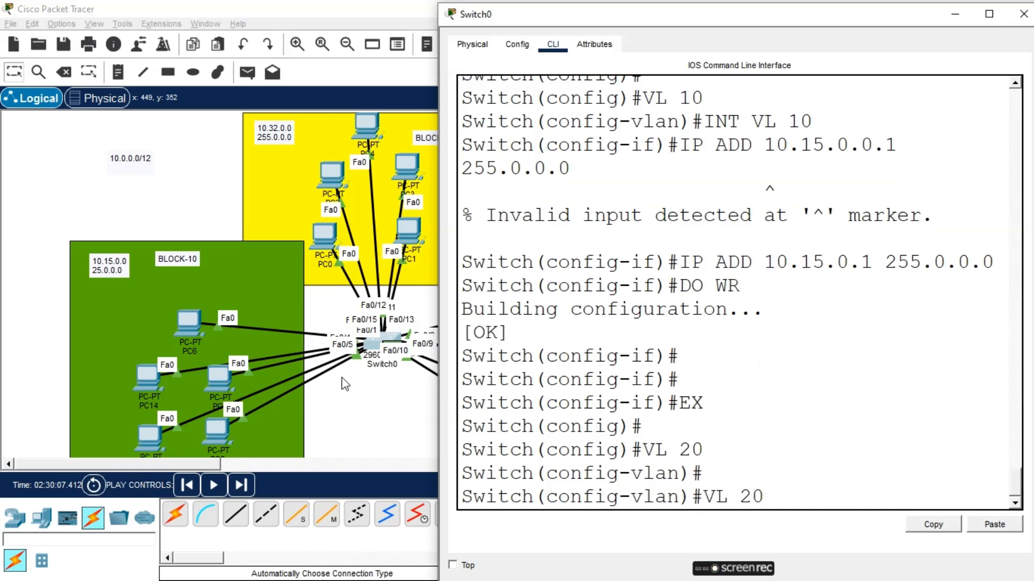
key(Left)
key(Left)
key(Left)
key(Left)
key(Left)
text(INT)
key(Return)
Assign IP address 10.32.0.1 with mask 255.0.0.0 to the VLAN 20 interface and save with DO WR
text(IPA DD 20)
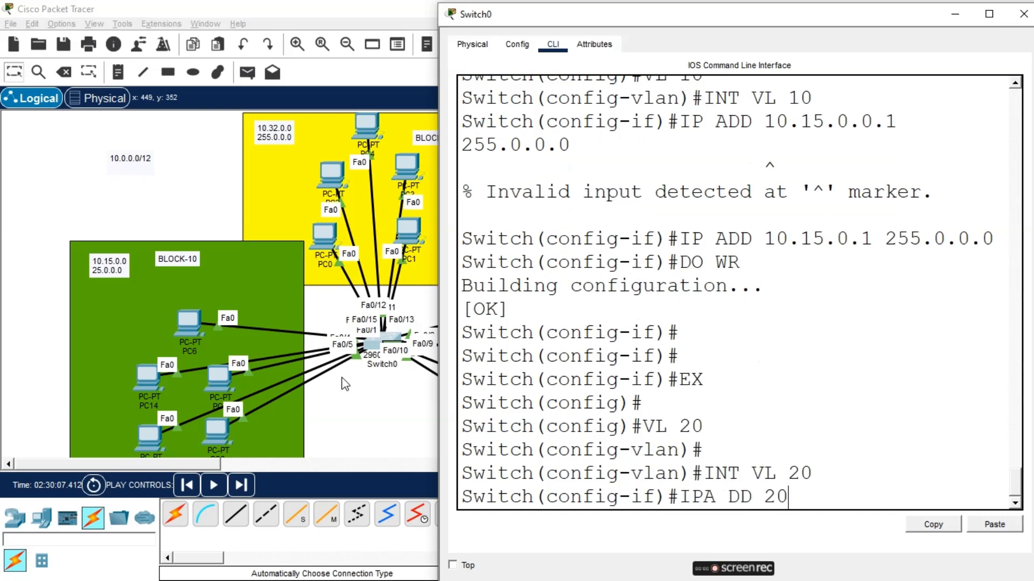
key(BackSpace)
key(BackSpace)
text(10.32.0.1 255.0.0.0)
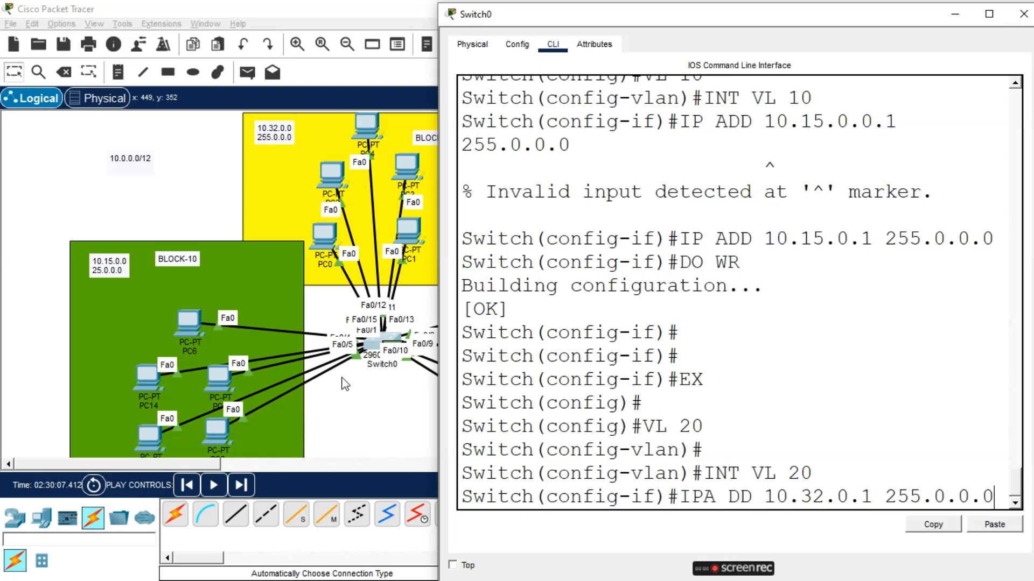
key(Return)
key(Up)
key(Left)
key(Left)
key(Left)
key(Left)
key(Left)
key(Left)
key(Left)
key(Left)
key(Left)
key(Left)
key(Left)
key(Left)
key(Left)
key(Left)
key(Left)
key(Left)
key(Left)
key(Left)
key(Left)
key(Left)
key(Left)
key(Left)
key(BackSpace)
key(Return)
key(Up)
key(Left)
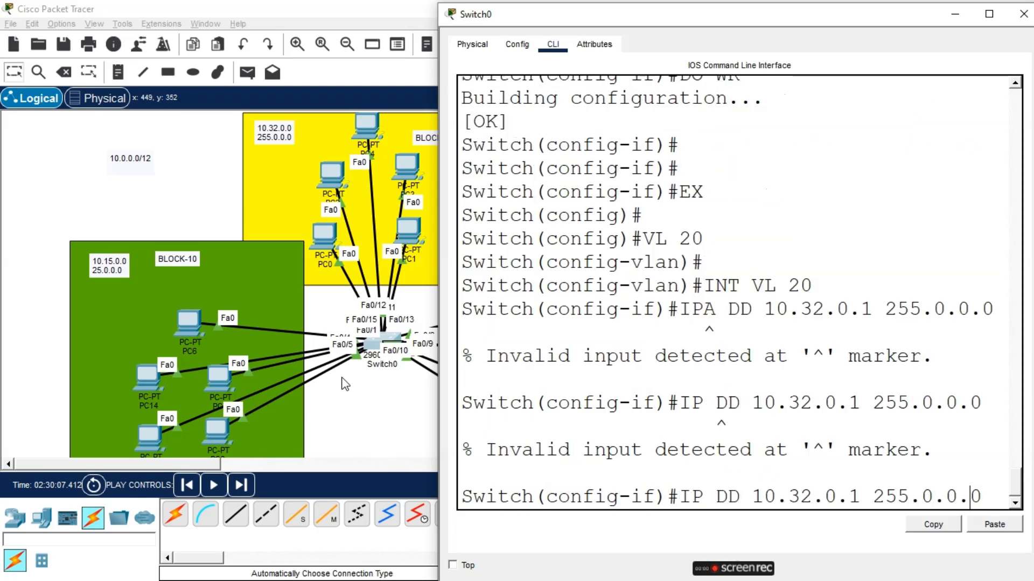
key(Left)
text(A)
key(Return)
key(Return)
key(Return)
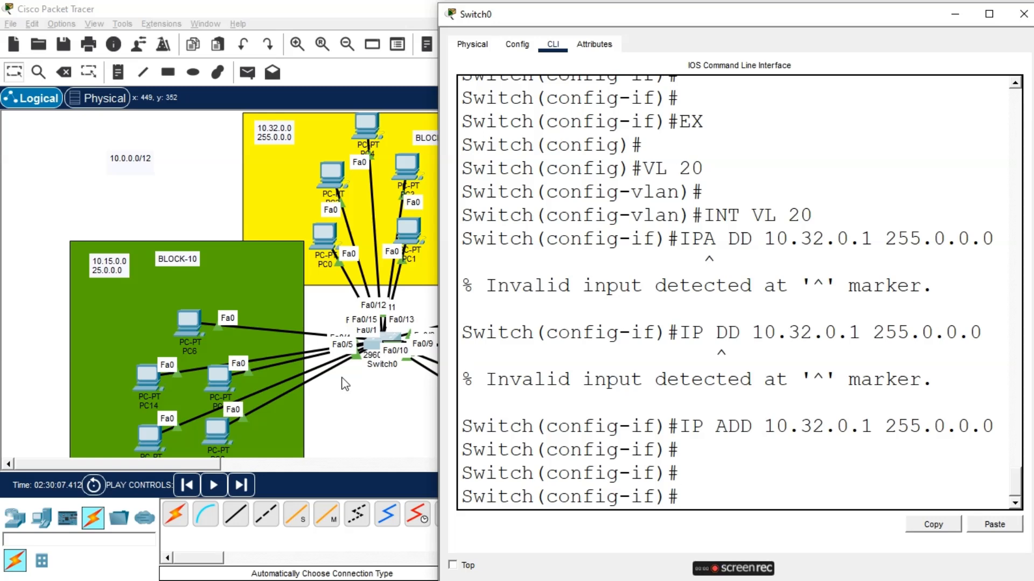
text(DO WR)
Exit, create VLAN 30 with VL 30 and enter its interface configuration with INT VL 30
key(Return)
key(Return)
key(Return)
text(EX)
key(Return)
key(Return)
text(V)
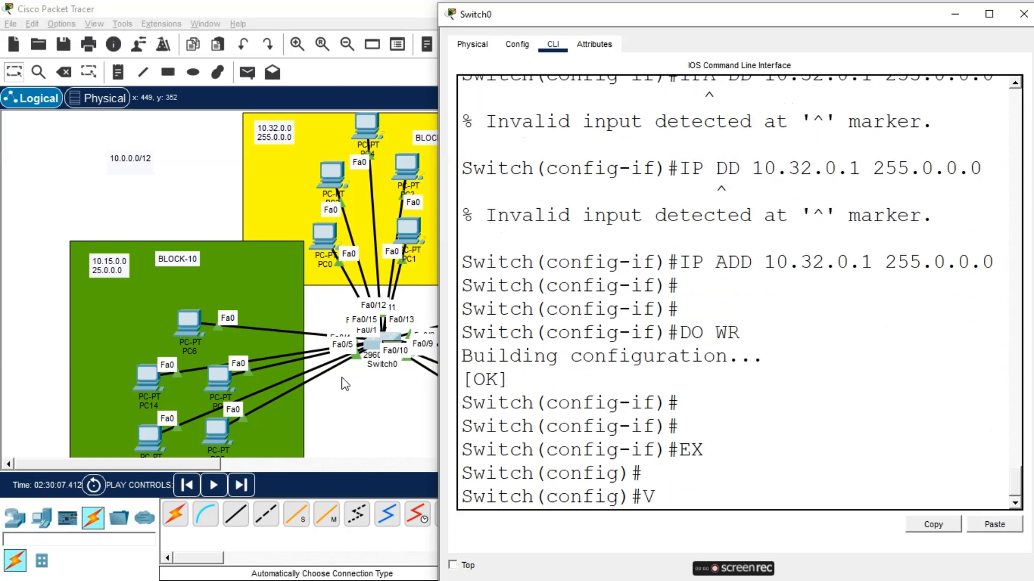
text(L 30)
key(Return)
text(VL 30)
key(Home)
text(INT)
key(Return)
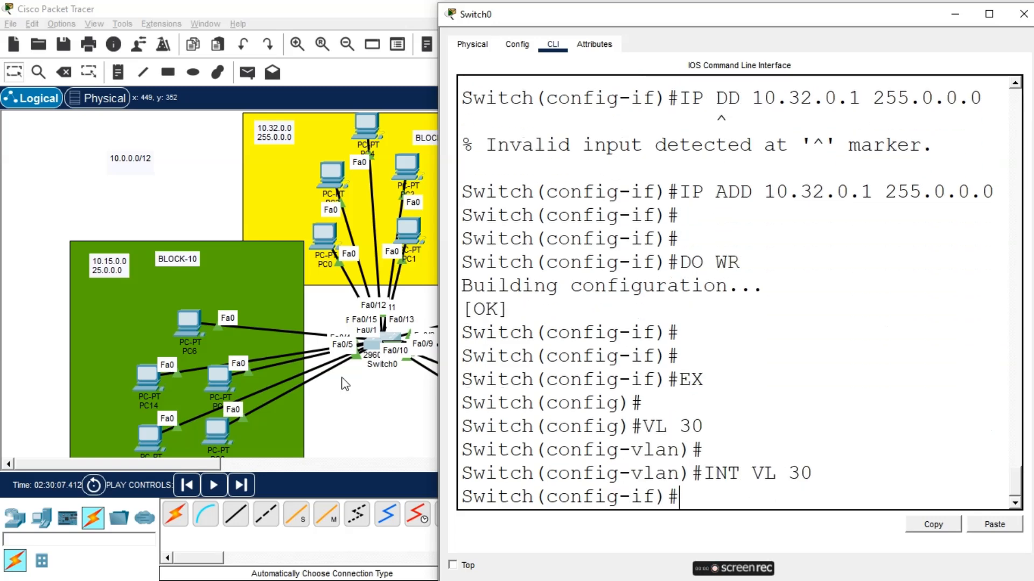
Assign IP address 10.48.0.1 with mask 255.0.0.0 to the VLAN 30 interface and save with DO WR
text(IP ADD 10.48)
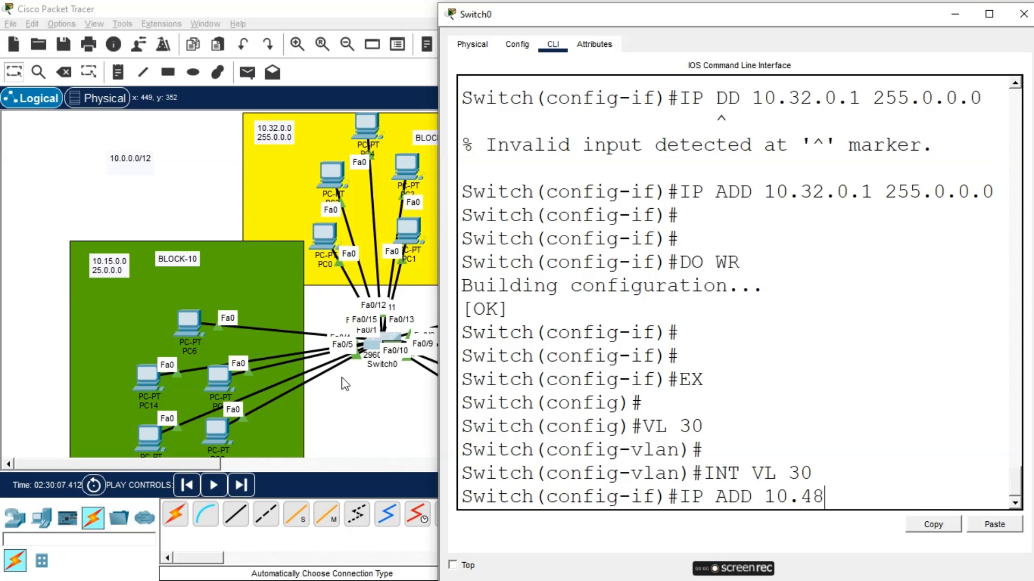
text(.0.1 255.0.0.0)
key(Return)
text(D)
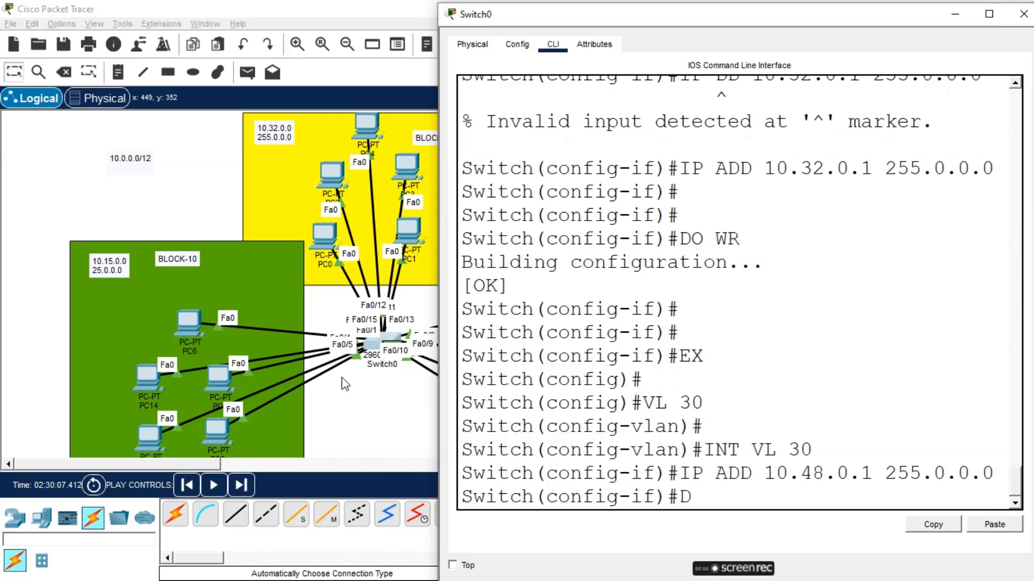
text(O WR)
key(Return)
Leave interface configuration and save the switch configuration again with DO WR
key(Return)
key(Return)
text(EX)
key(Return)
key(Return)
text(DO WR)
key(Return)
key(Return)
key(Return)
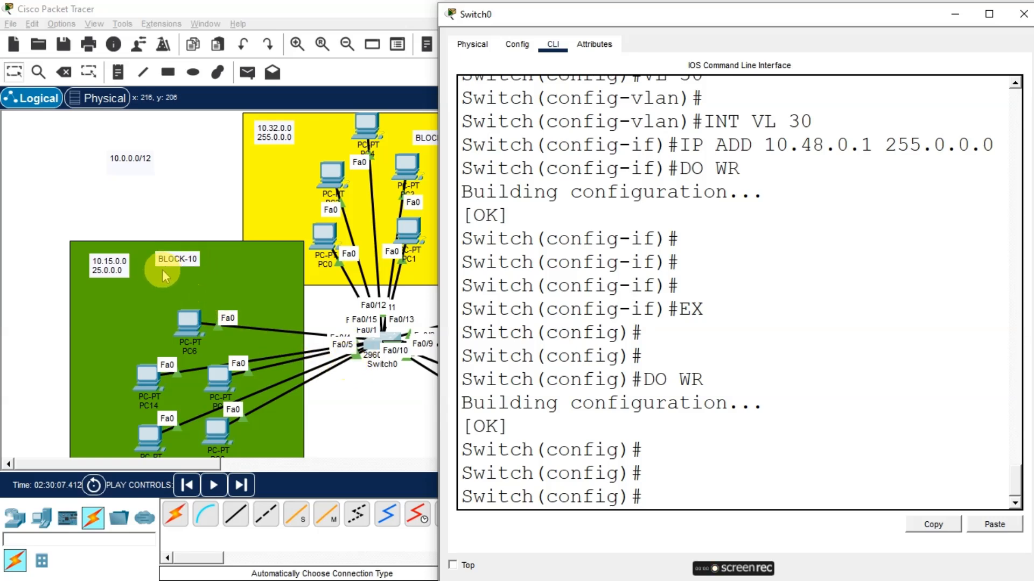
Try to correct the mask in the BLOCK-10 network note to 255.0.0.0
double_click(99, 270)
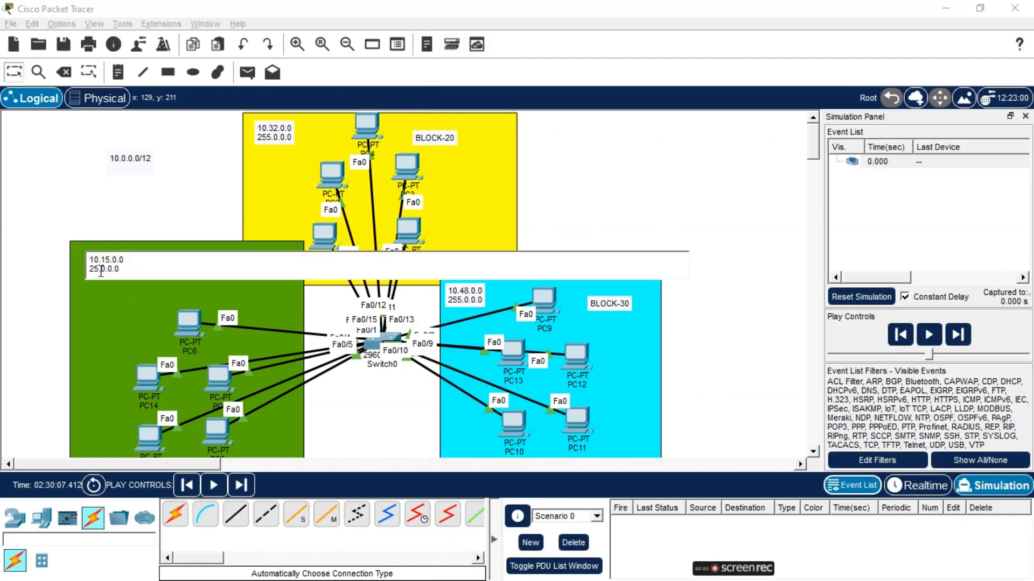
text(5)
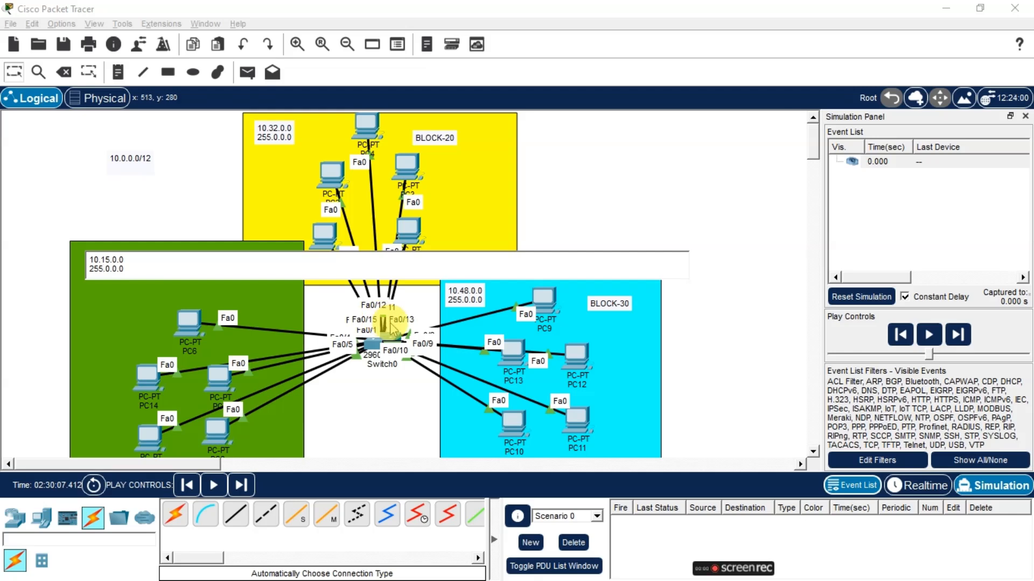
click(301, 380)
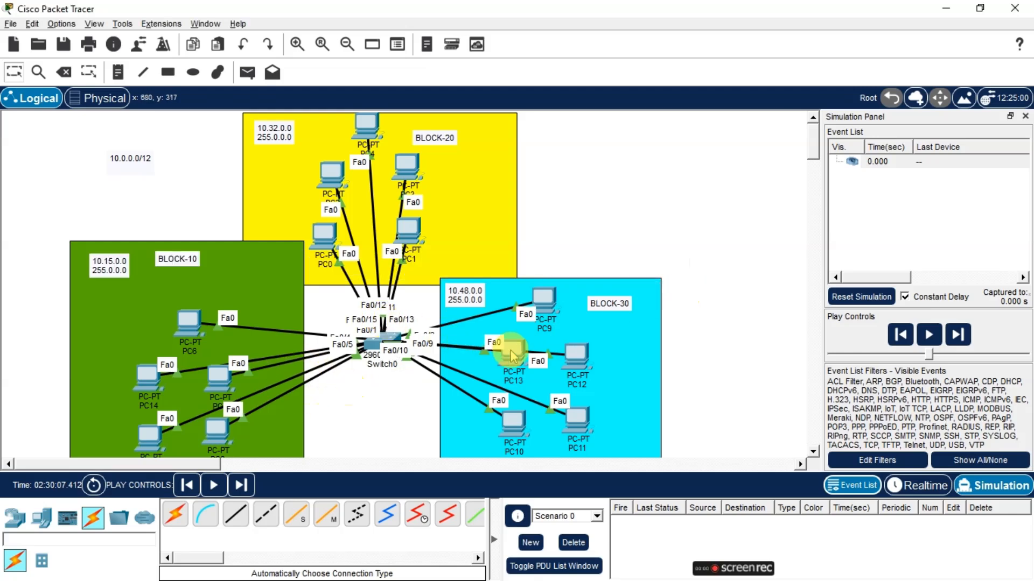
Reopen Switch0's command line and select the interface range fa0/1-5
click(377, 340)
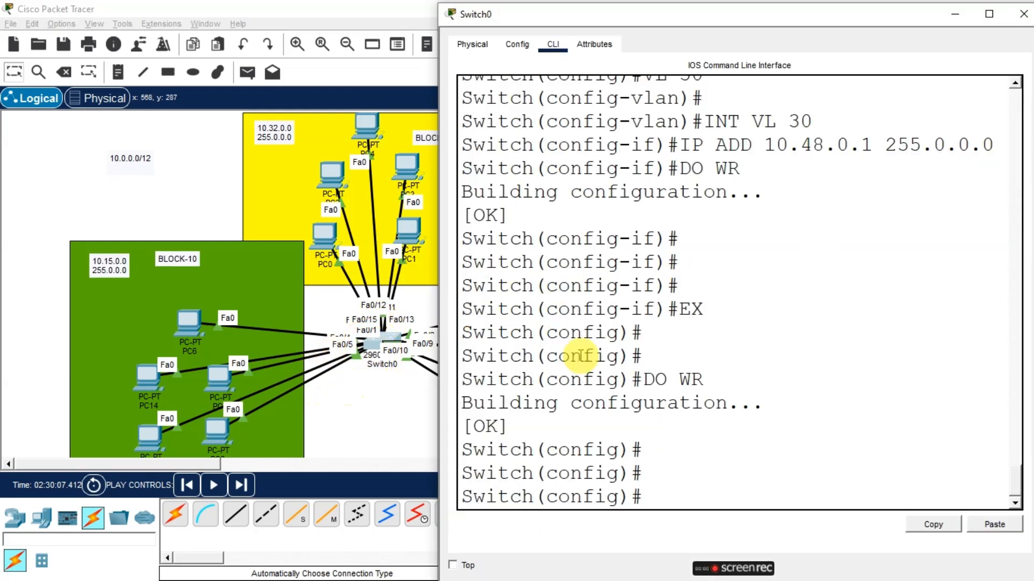
click(670, 515)
text(IN)
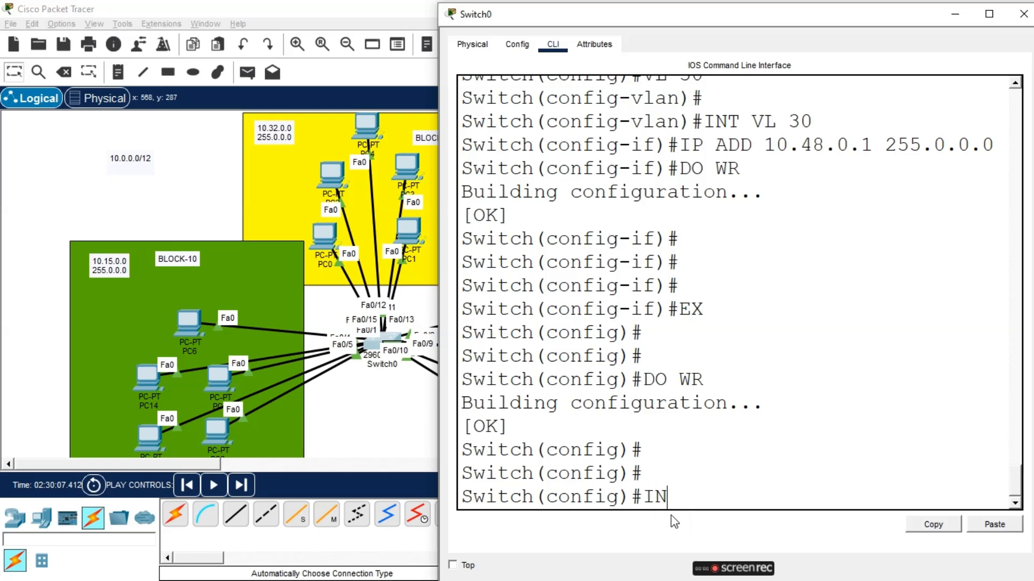
text(T)
key(BackSpace)
key(BackSpace)
key(BackSpace)
text(int)
key(Tab)
text(ra)
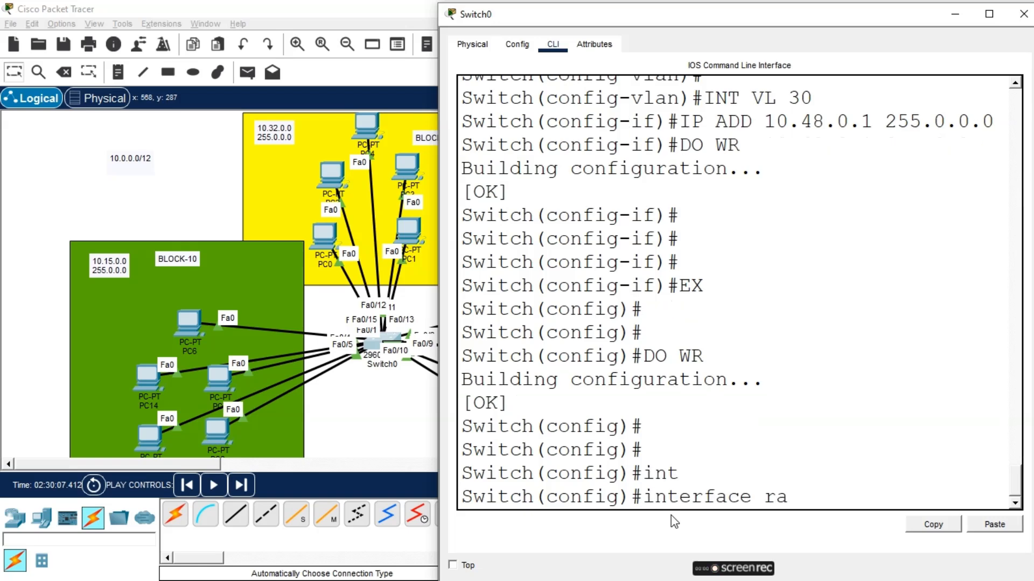
text(n)
key(Tab)
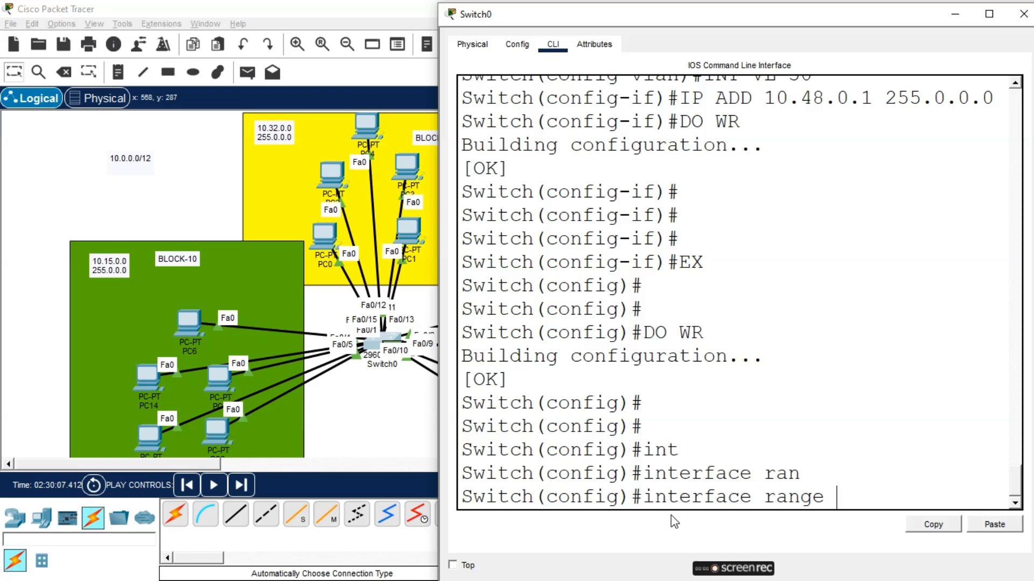
text(fa0/10)
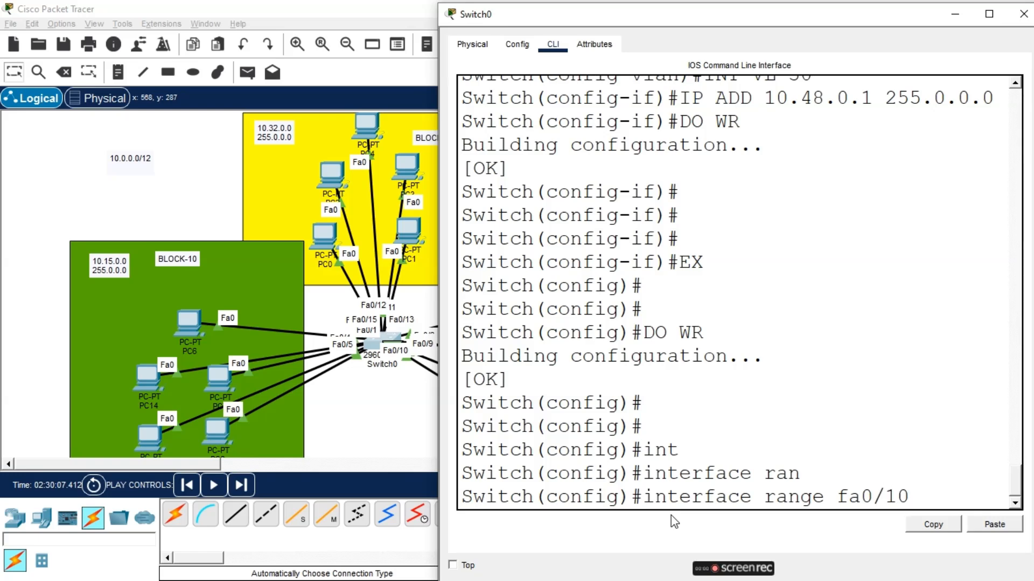
key(BackSpace)
text(-5)
key(Return)
Set the fa0/1-5 ports to switchport mode access
text(sw)
key(Tab)
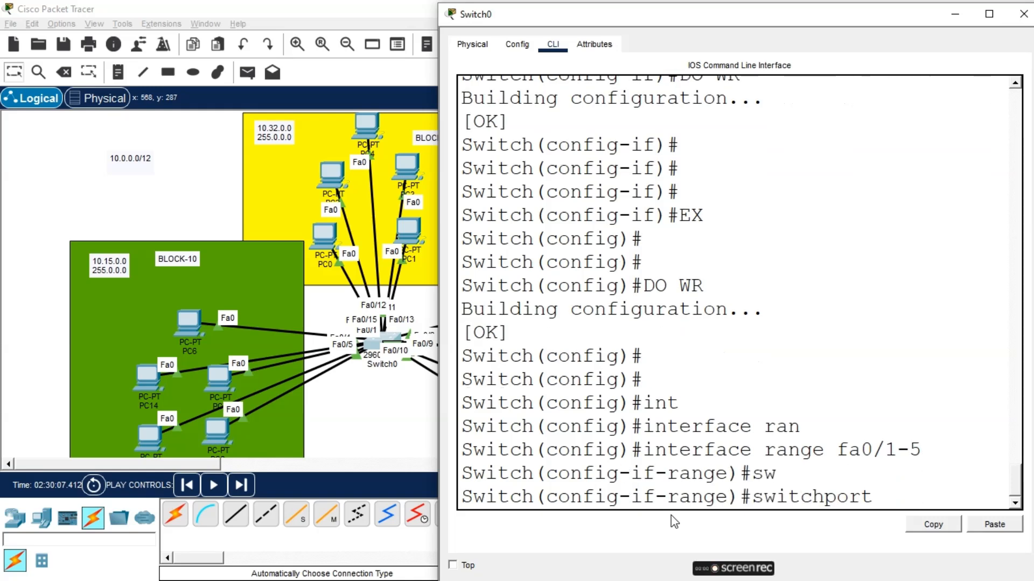
text(m)
key(Tab)
text(a)
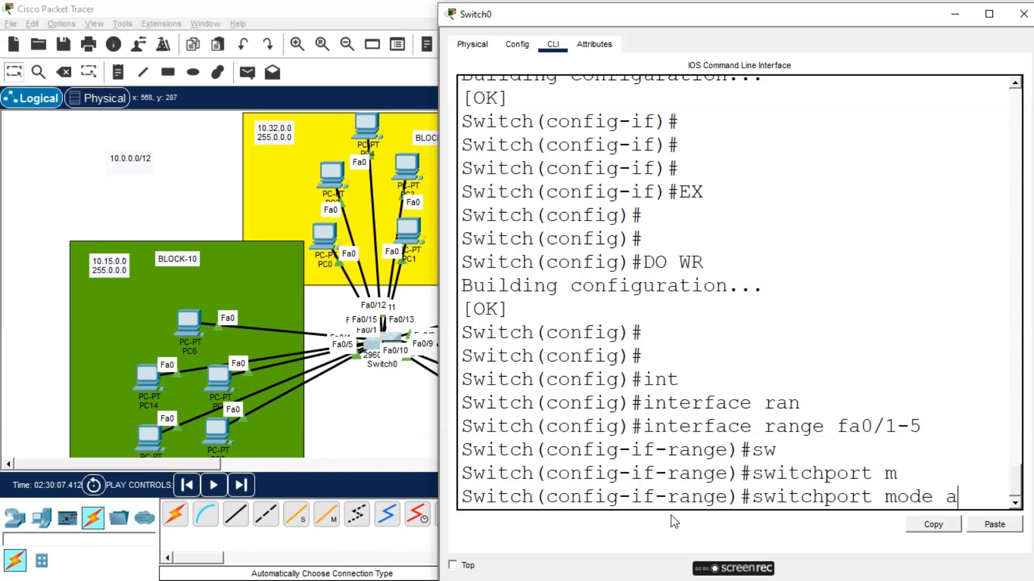
key(Tab)
key(Return)
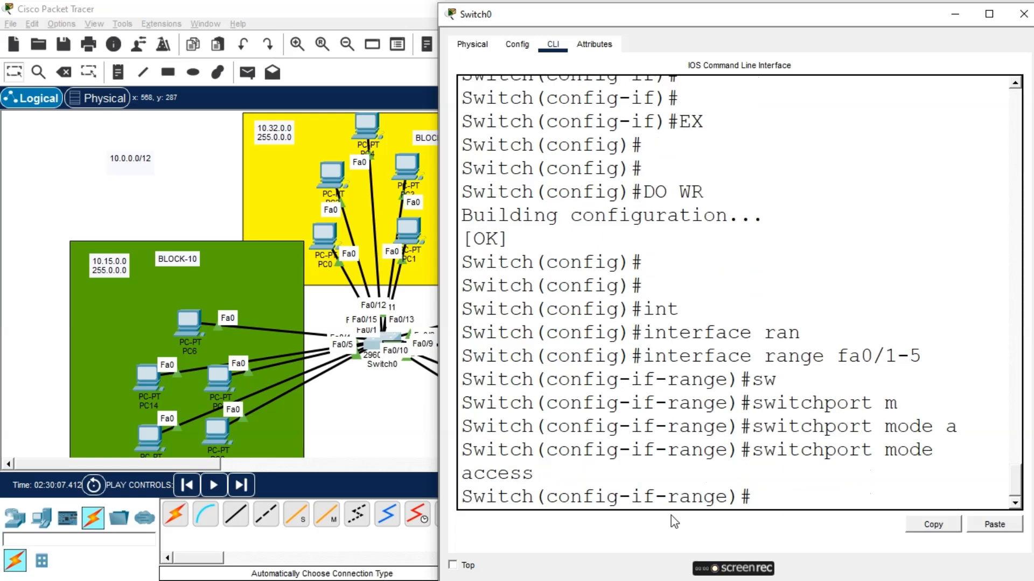
Assign the fa0/1-5 ports to access VLAN 10, save with do wr and exit the range
text(sw)
key(Tab)
text(a)
key(Tab)
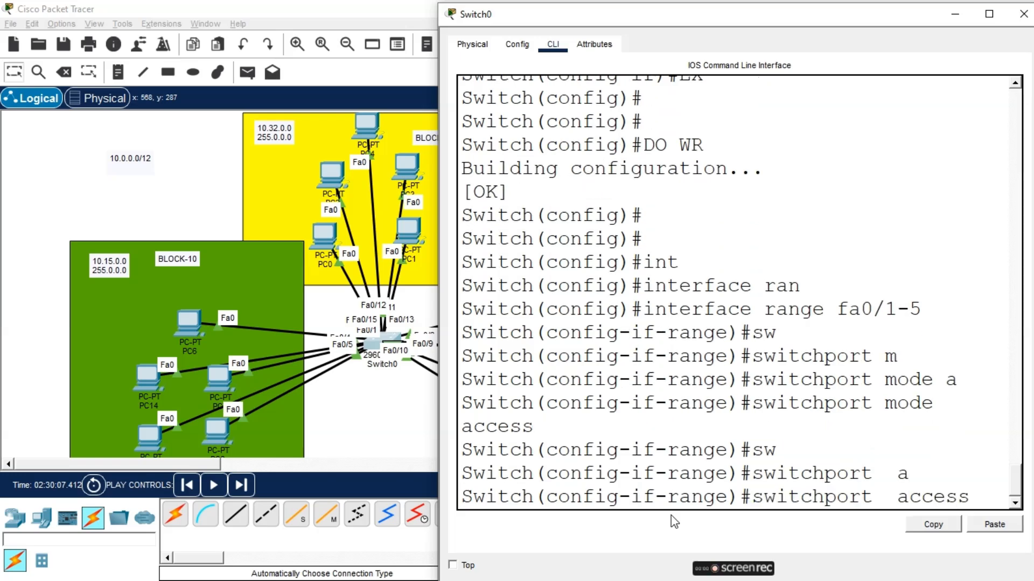
text(vla)
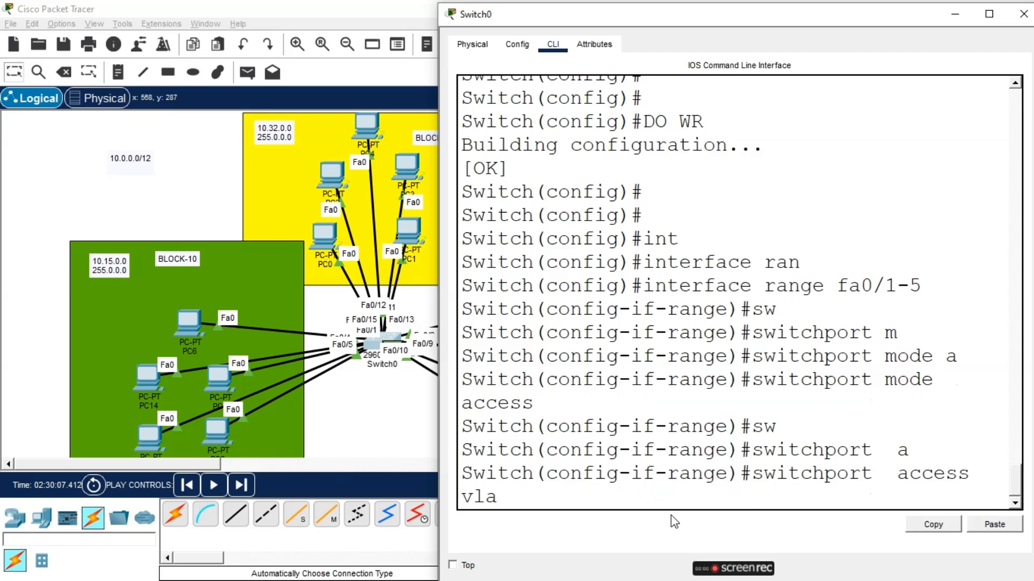
text( 10)
key(Return)
key(Return)
text(do)
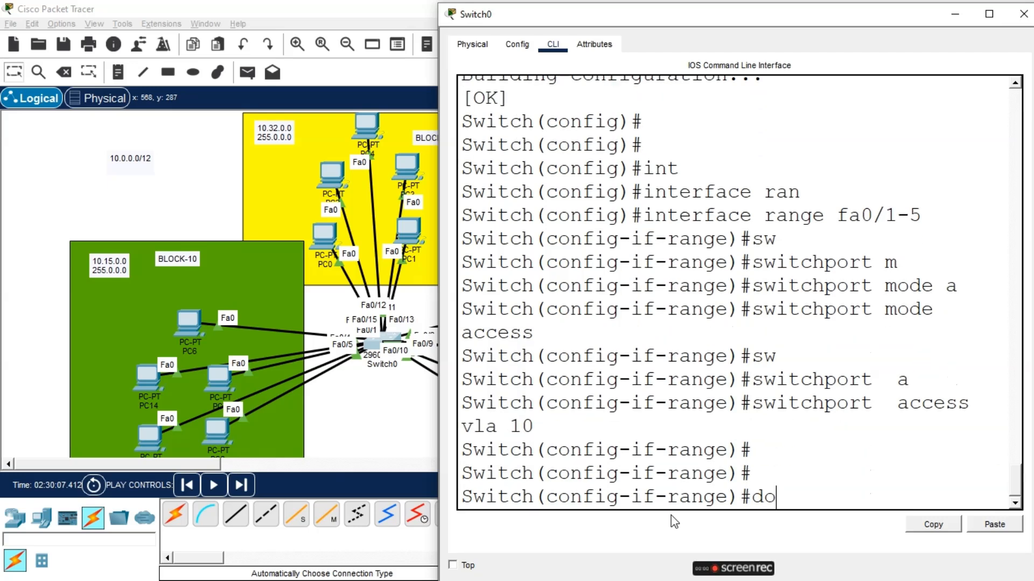
text( wr)
key(Return)
key(Return)
key(Return)
text(e)#e)
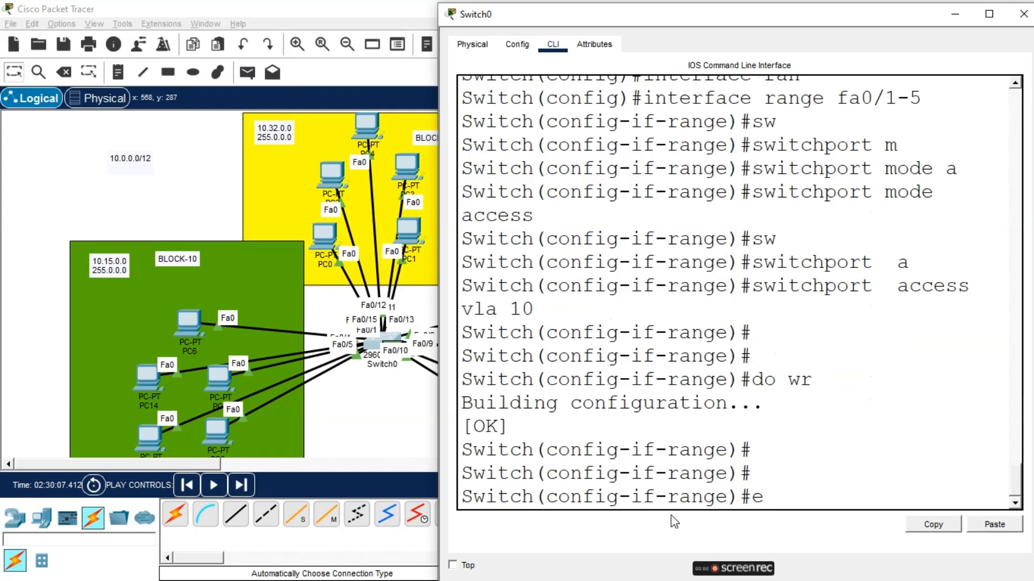
text(x)
key(Return)
key(Return)
key(Return)
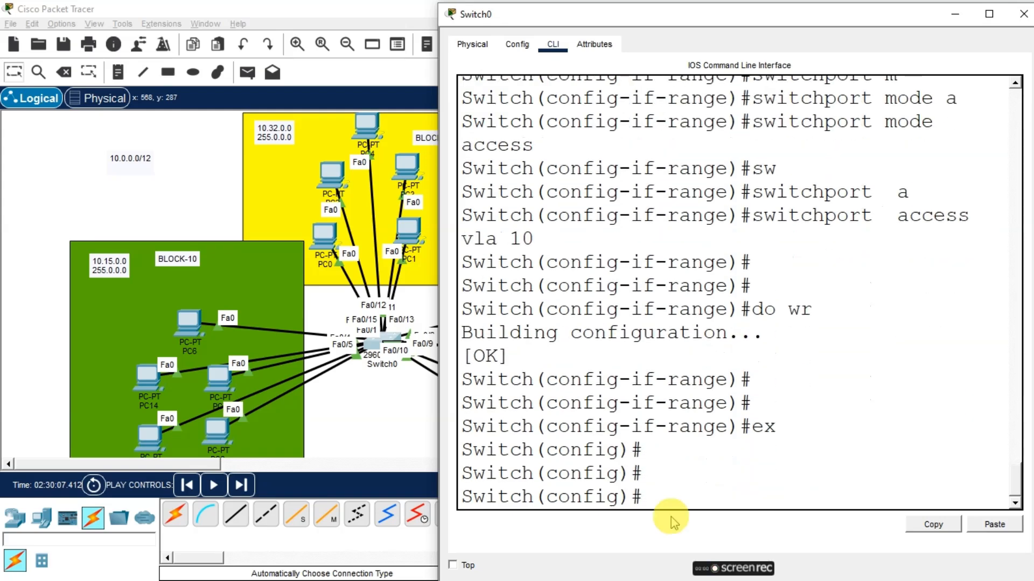
Select Switch0's interface range fa0/6-10 and set the ports to switchport mode access
text(int range )
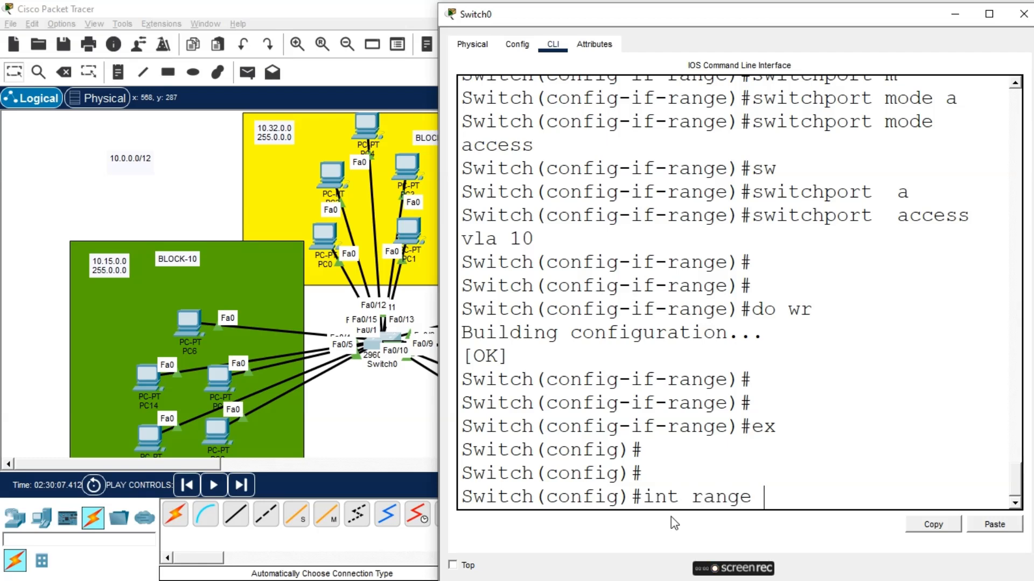
text(fa 0/)
text(6-1)
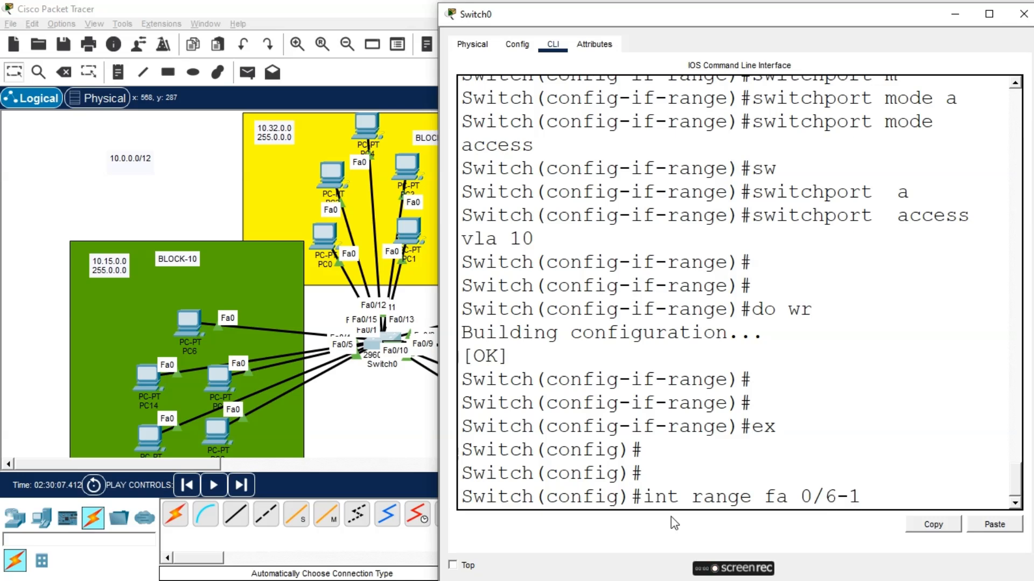
text(0)
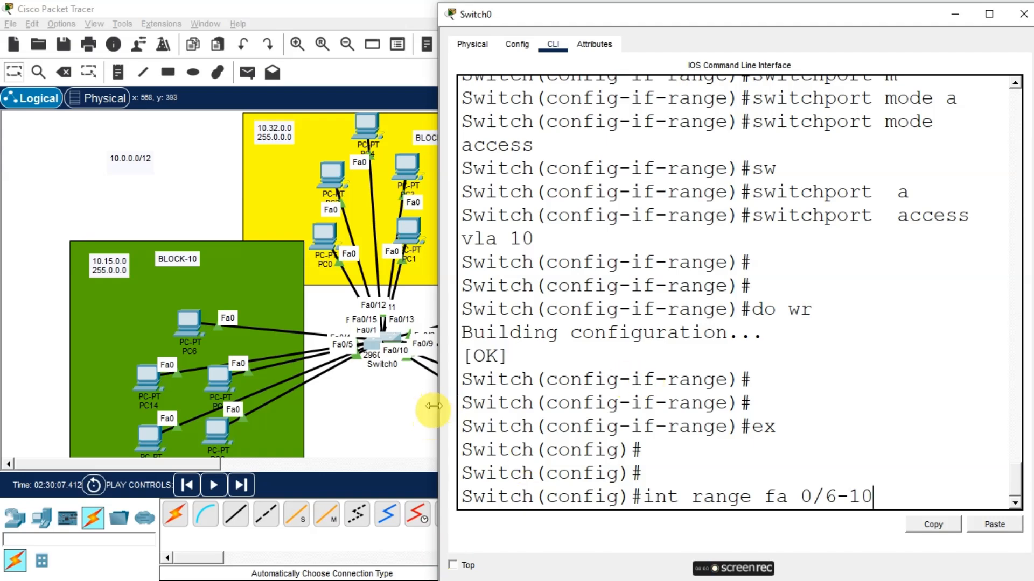
key(Return)
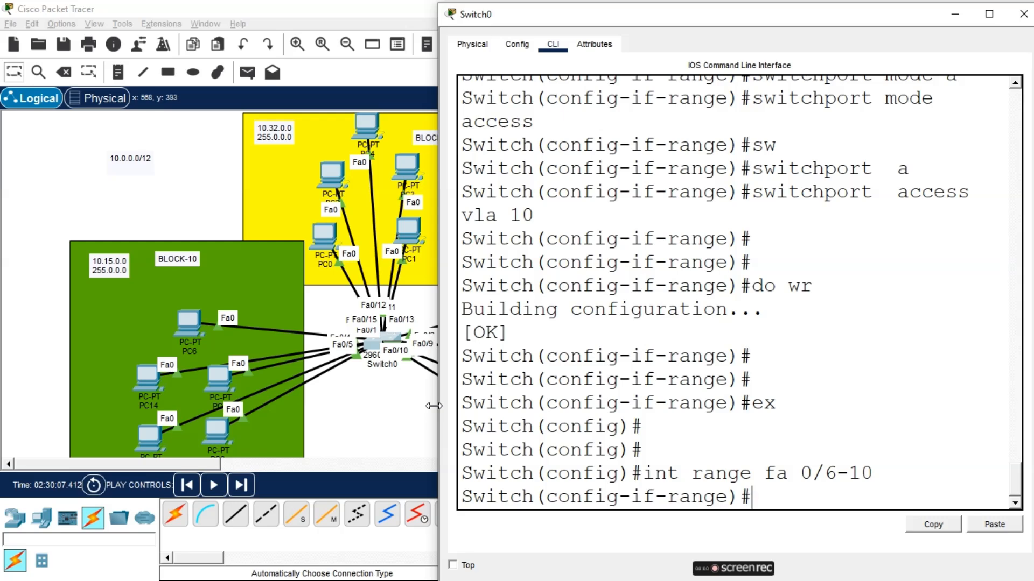
text(sw m a)
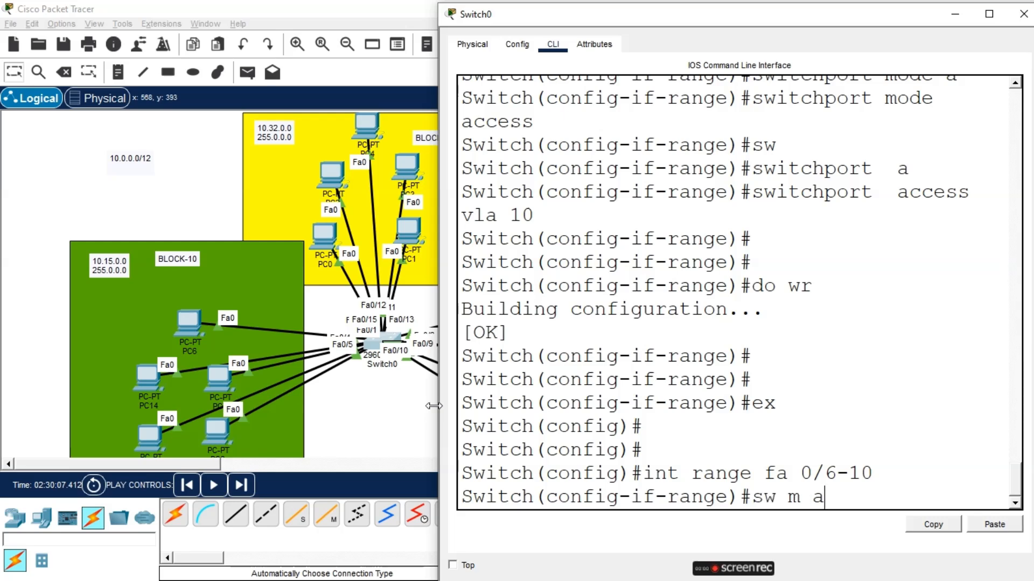
key(Return)
Assign the fa0/6-10 ports to access VLAN 30
text(sw a vl)
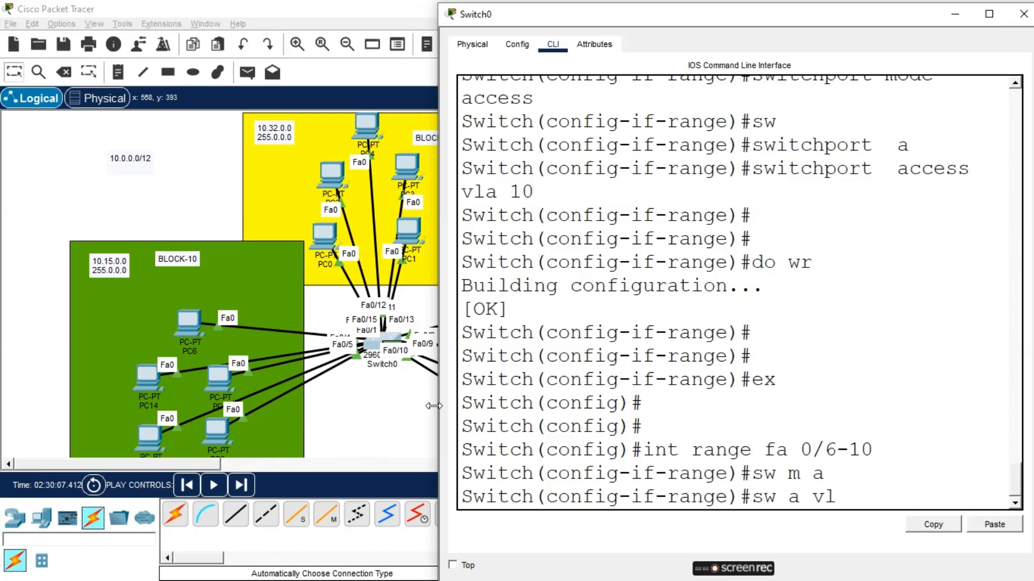
text( 20)
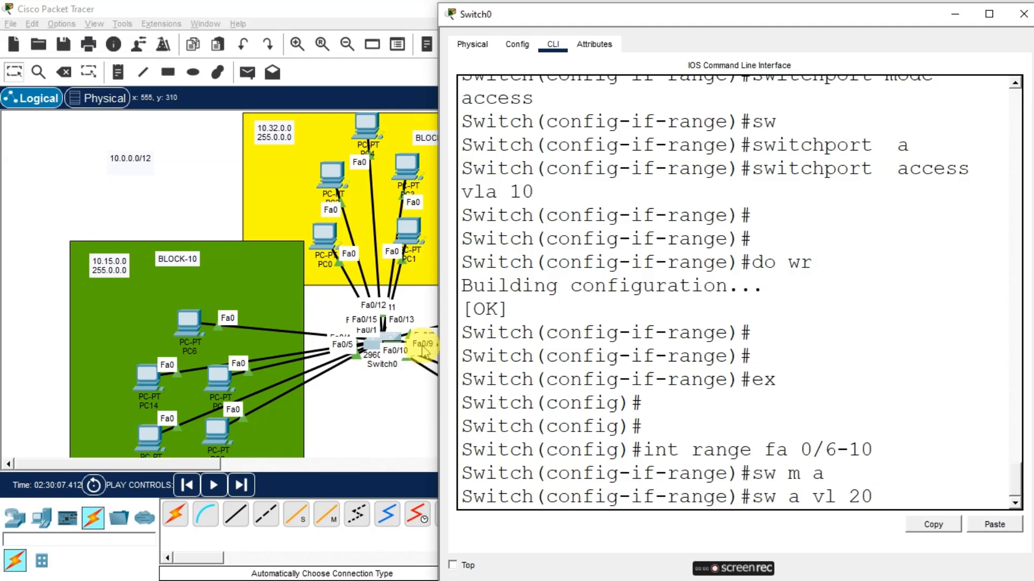
scroll(577, 335, up, 2)
scroll(585, 337, down, 1)
scroll(585, 337, down, 1)
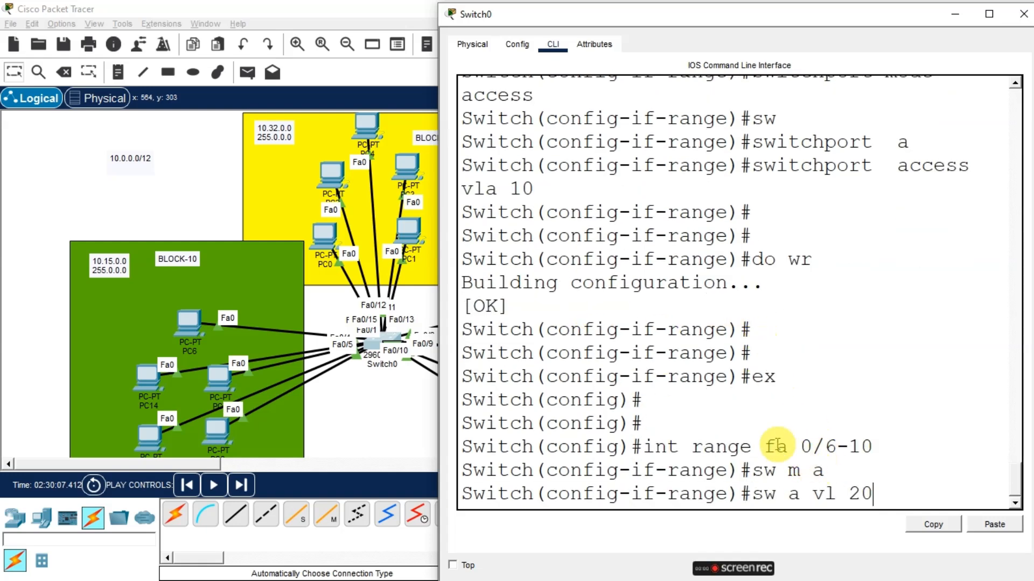
scroll(774, 439, up, 2)
scroll(826, 197, up, 1)
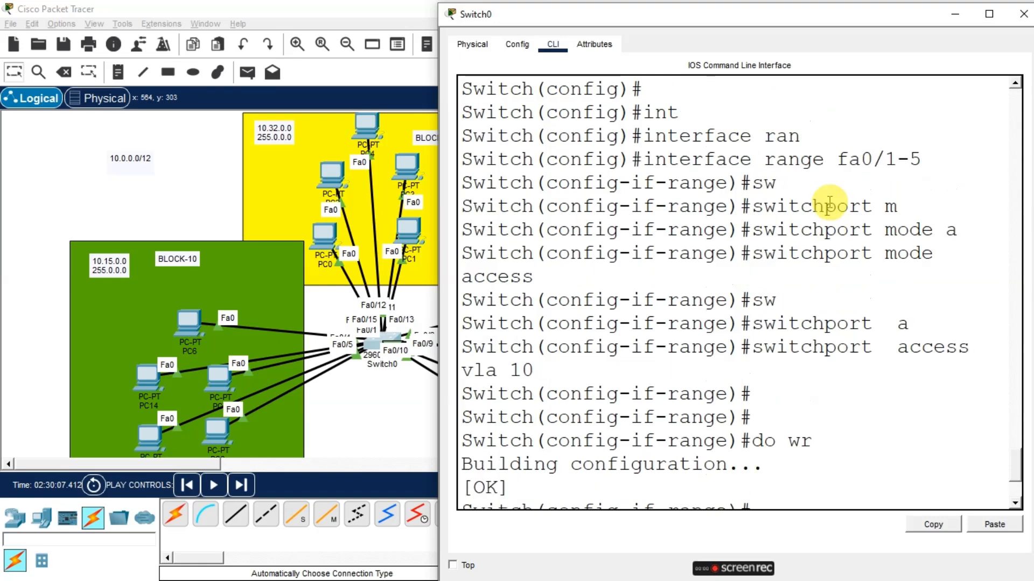
scroll(827, 205, down, 3)
drag(909, 506, 634, 423)
scroll(720, 390, up, 3)
scroll(720, 390, up, 7)
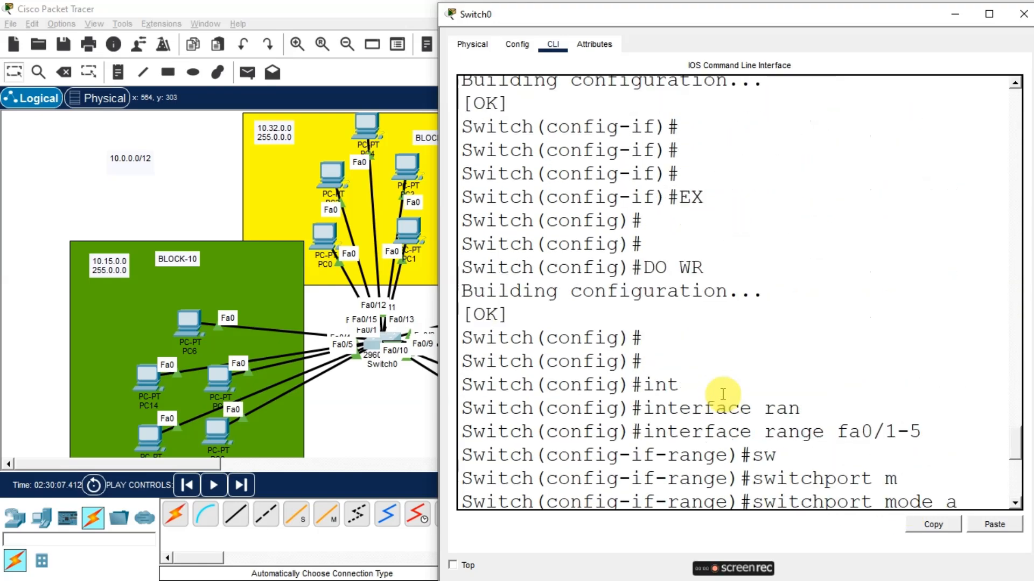
scroll(719, 397, down, 2)
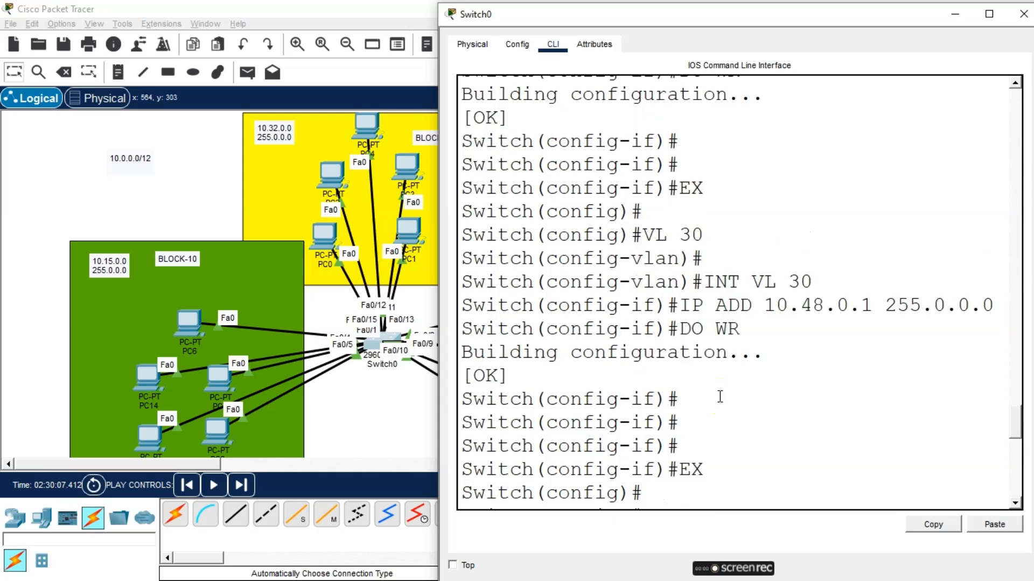
scroll(713, 383, down, 4)
scroll(713, 384, down, 3)
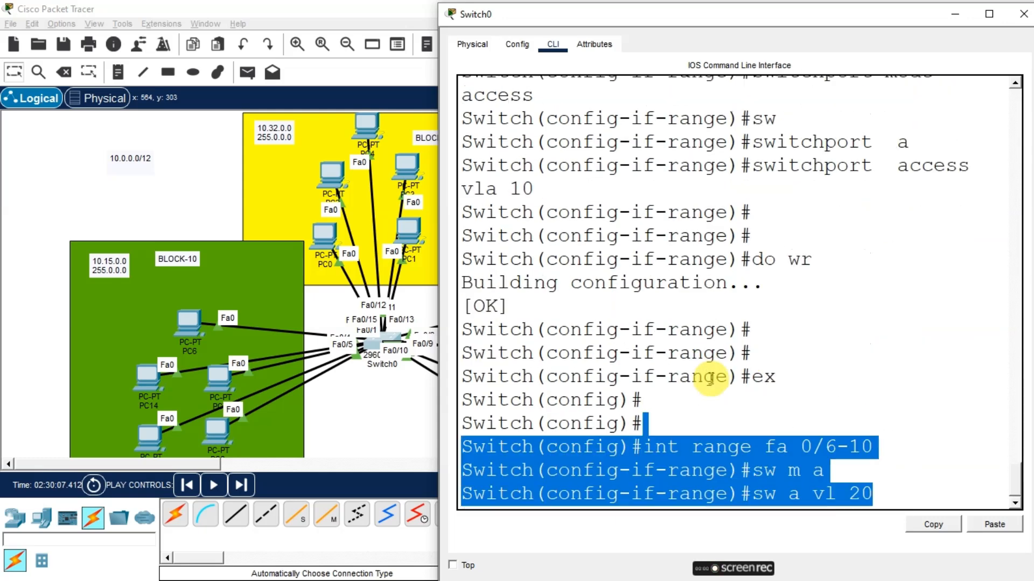
click(910, 487)
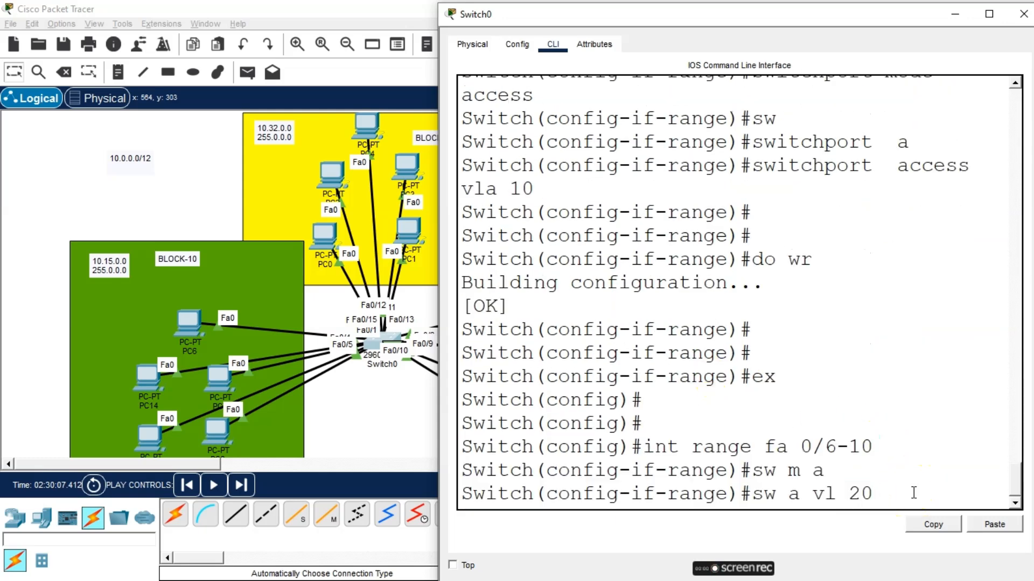
key(BackSpace)
key(BackSpace)
text(30)
drag(726, 15, 713, 38)
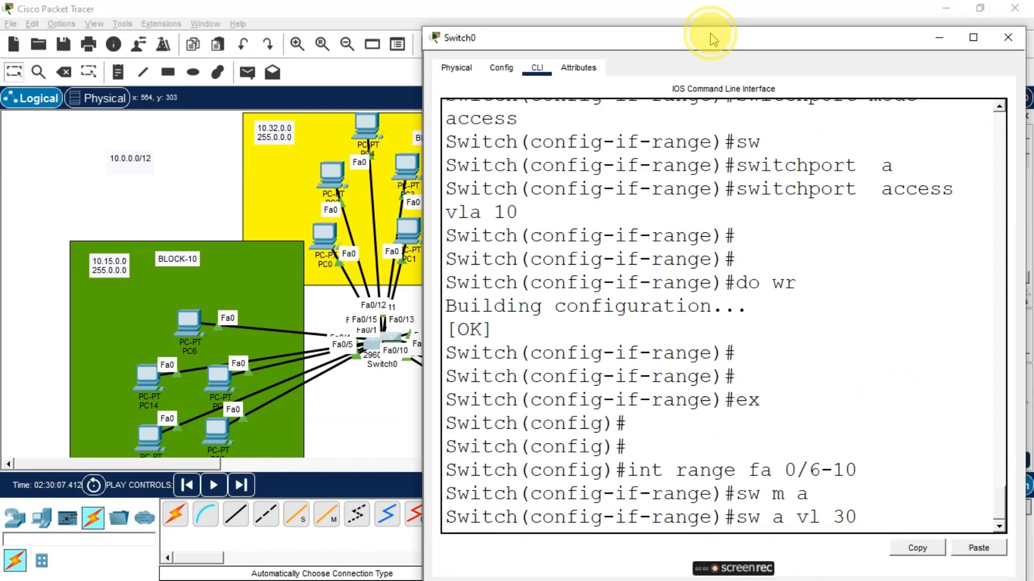
key(Return)
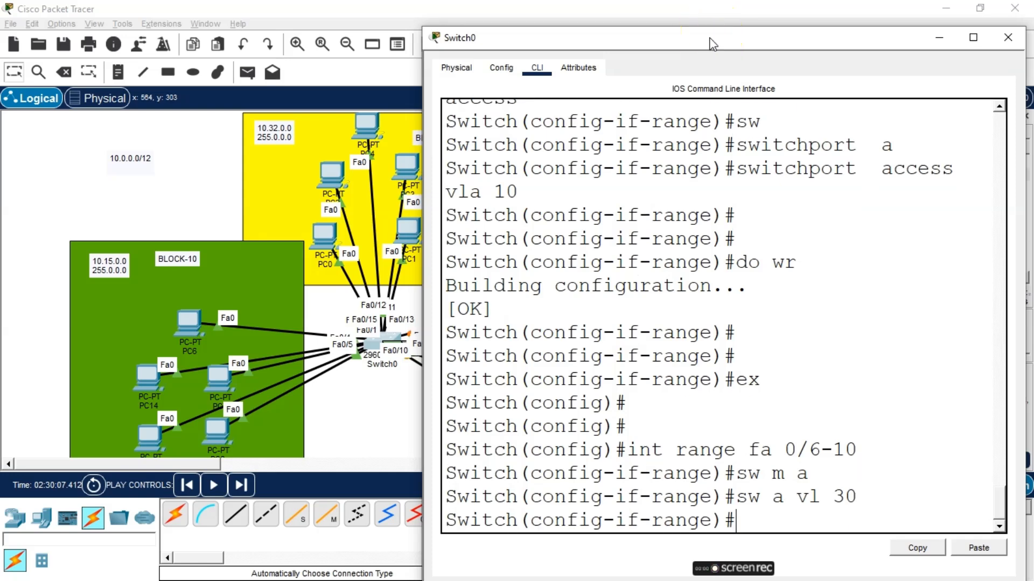
Save the configuration with do wr and exit the interface range
text(do wr)
key(Return)
key(Return)
key(Return)
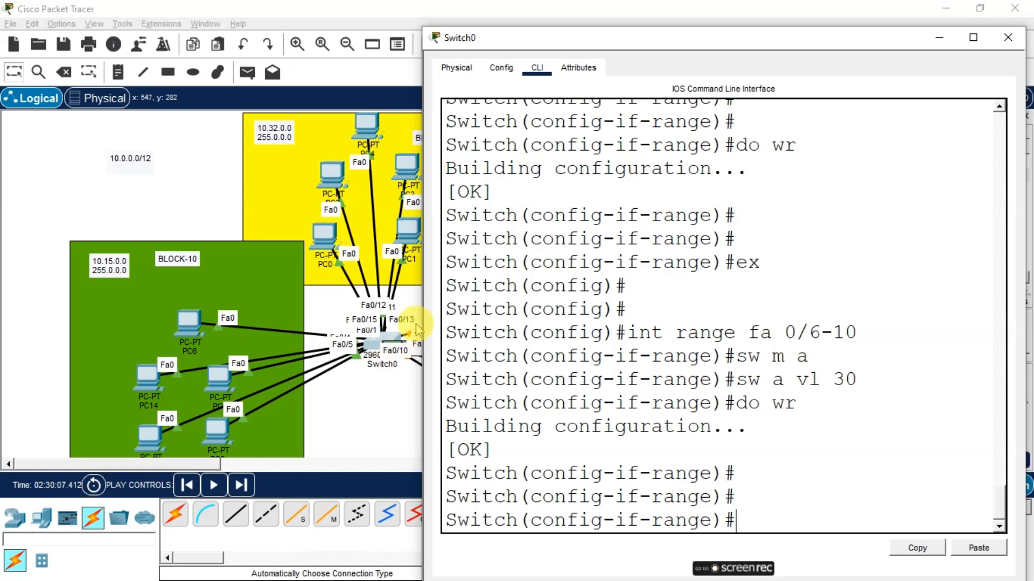
text(ex)
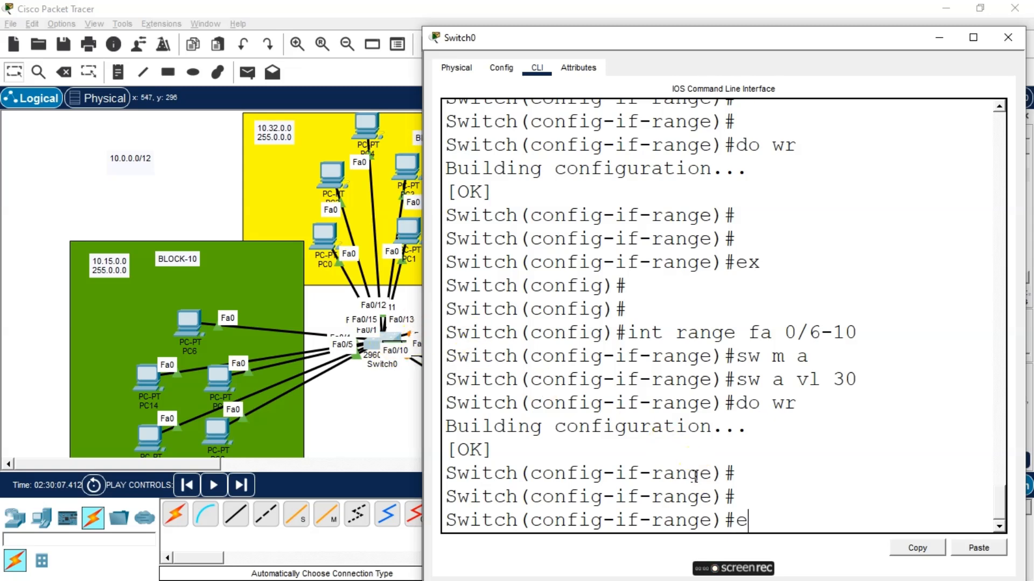
key(Return)
key(Return)
Select the interface range fa0/11-15 and set the ports to switchport mode access
text(int r)
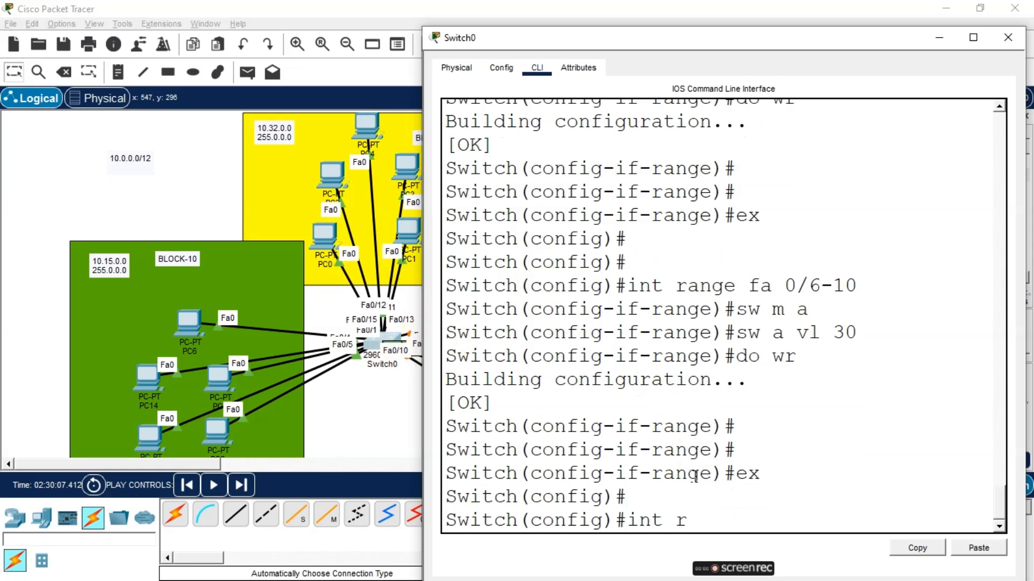
text(ange fa0)
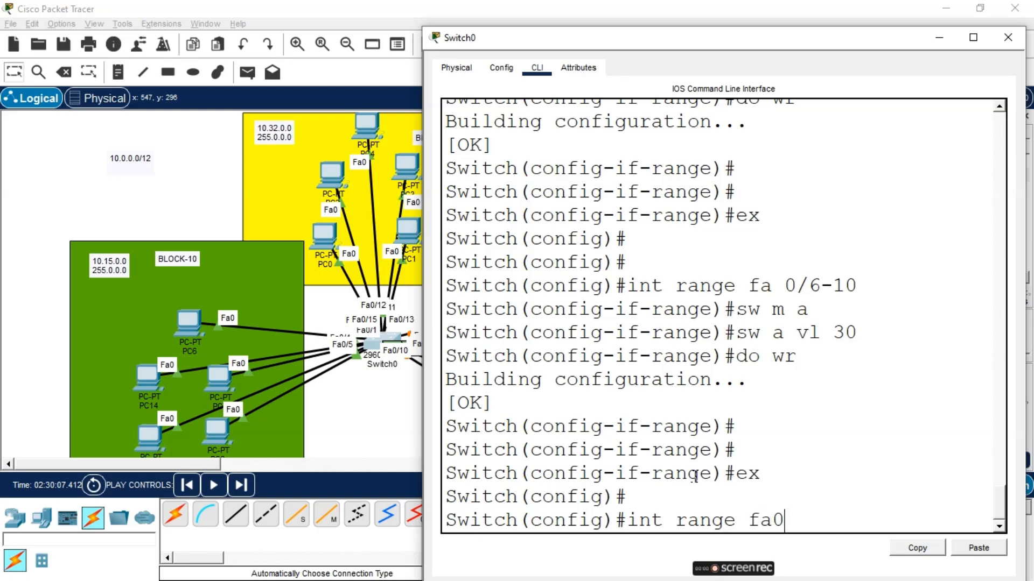
text(/11-15)
key(Return)
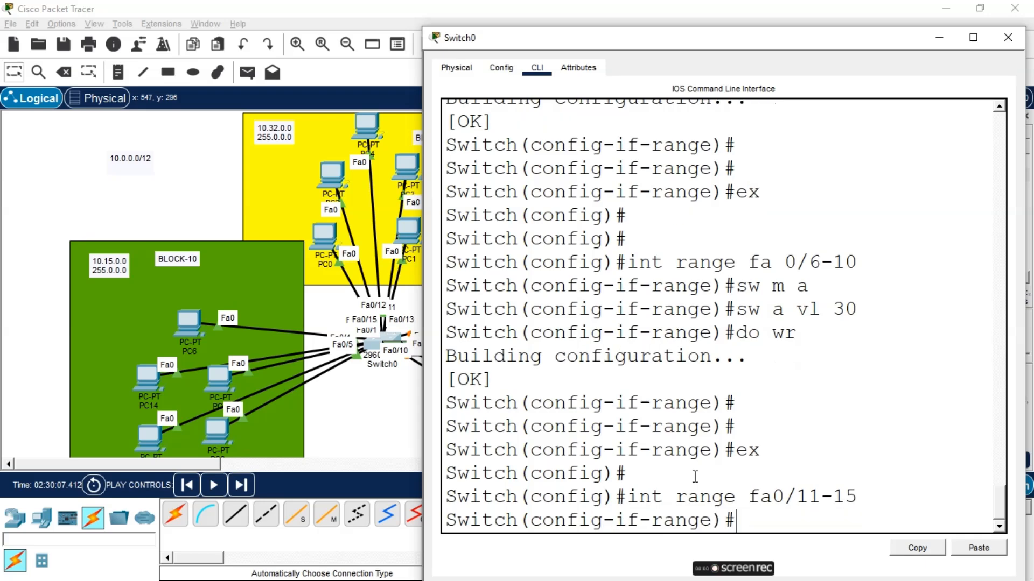
text(sw m a)
key(Return)
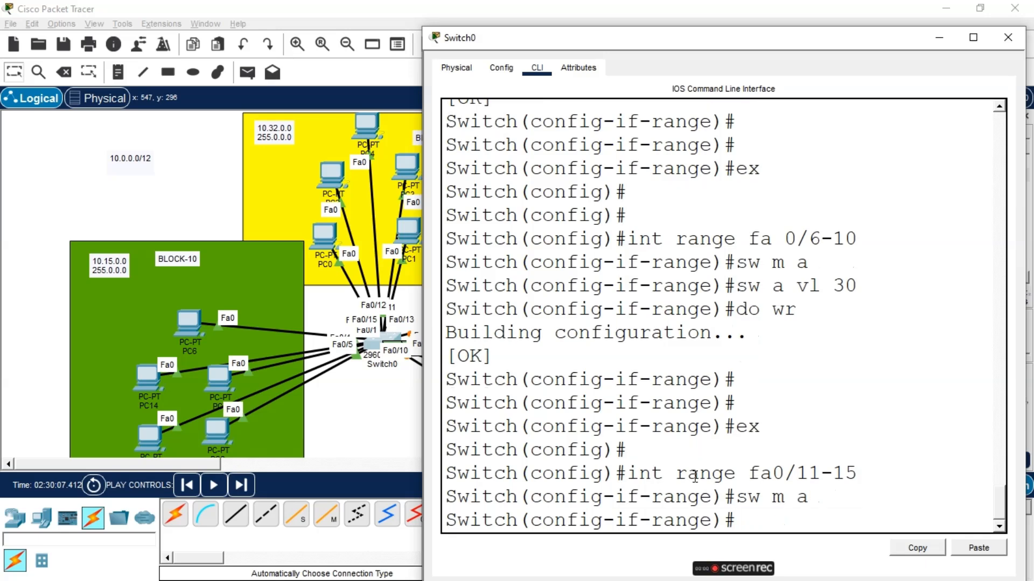
Assign the fa0/11-15 ports to access VLAN 20 and save with do wr
text(sw a vlan)
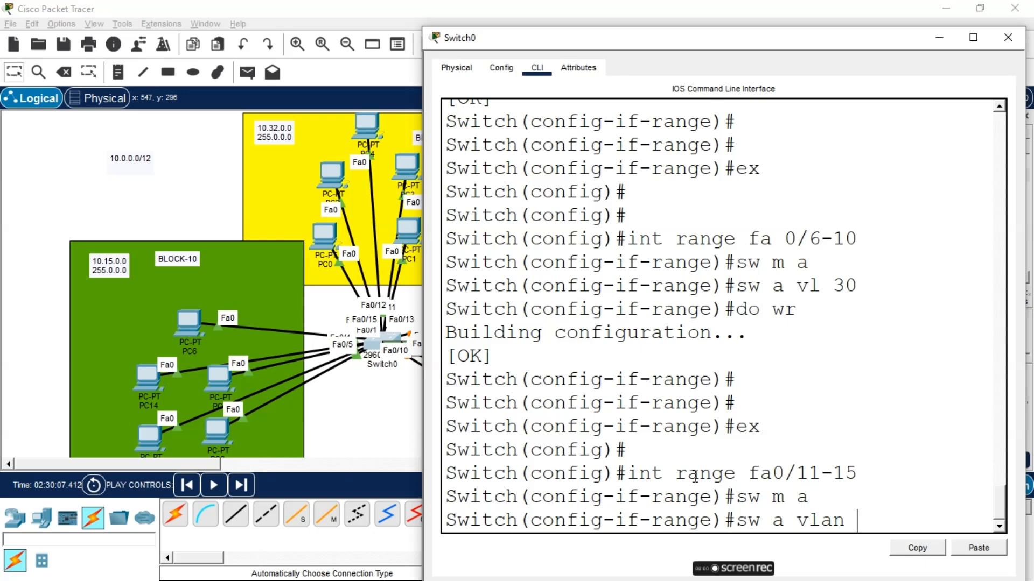
text(20)
key(Return)
key(Return)
text(do wr)
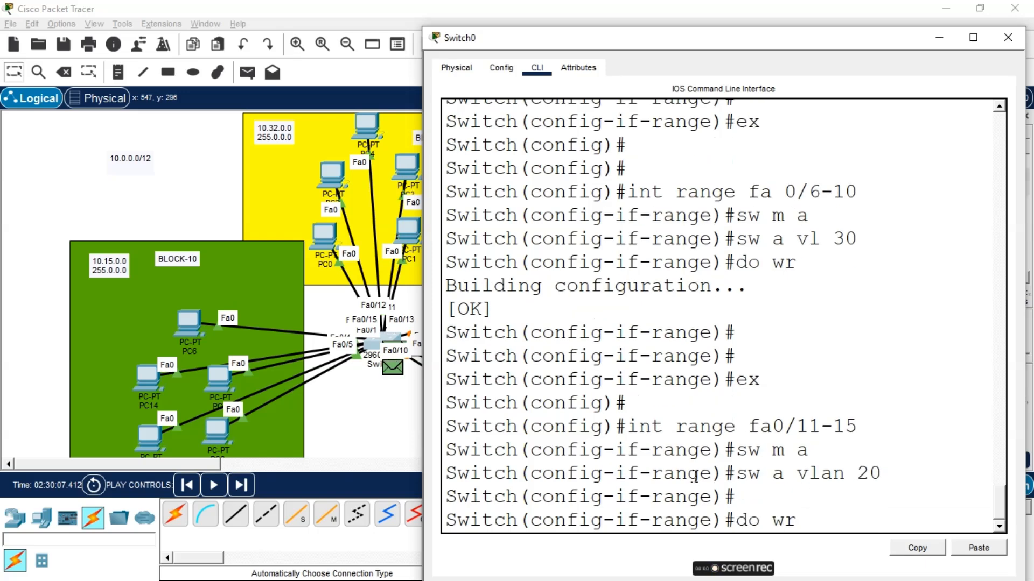
key(Return)
key(Return)
key(Return)
key(Return)
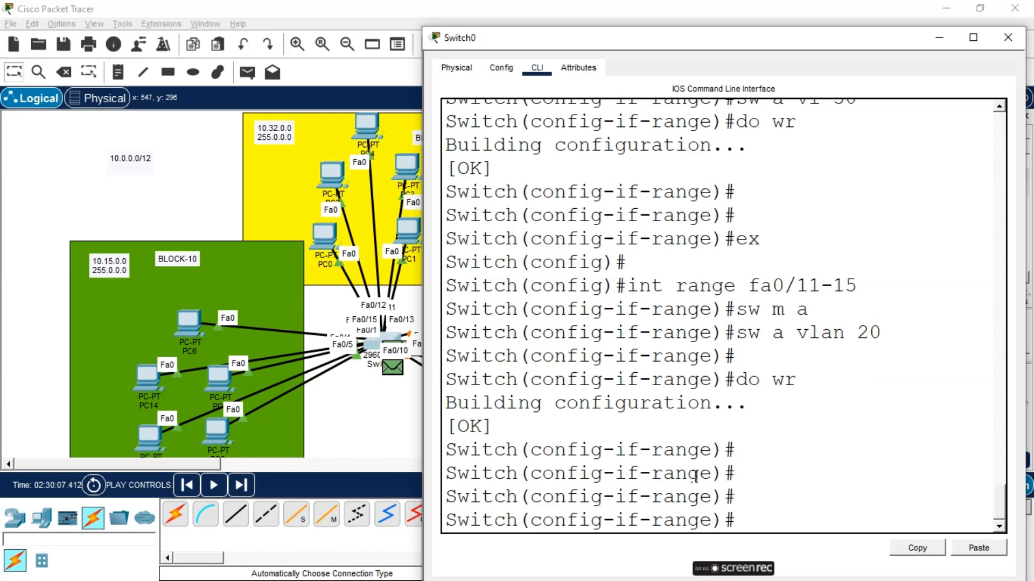
click(942, 35)
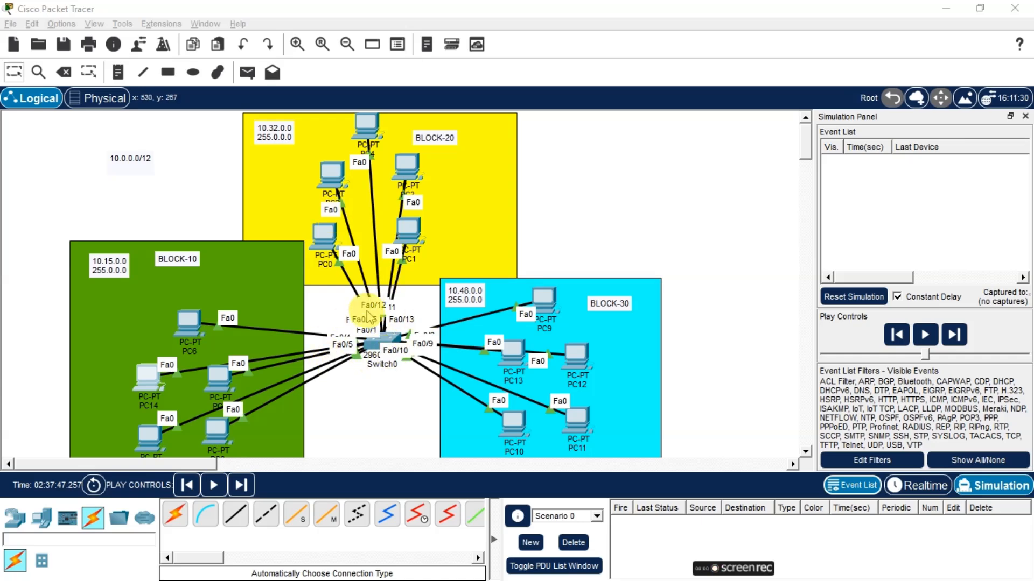
click(379, 347)
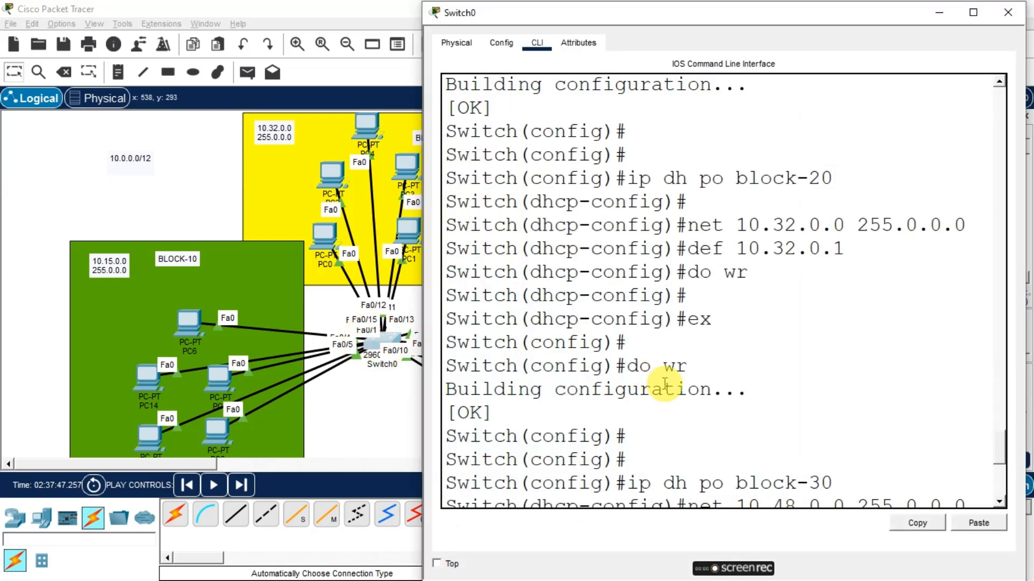
key(Return)
key(Return)
key(Return)
key(Return)
key(Return)
key(Return)
key(Return)
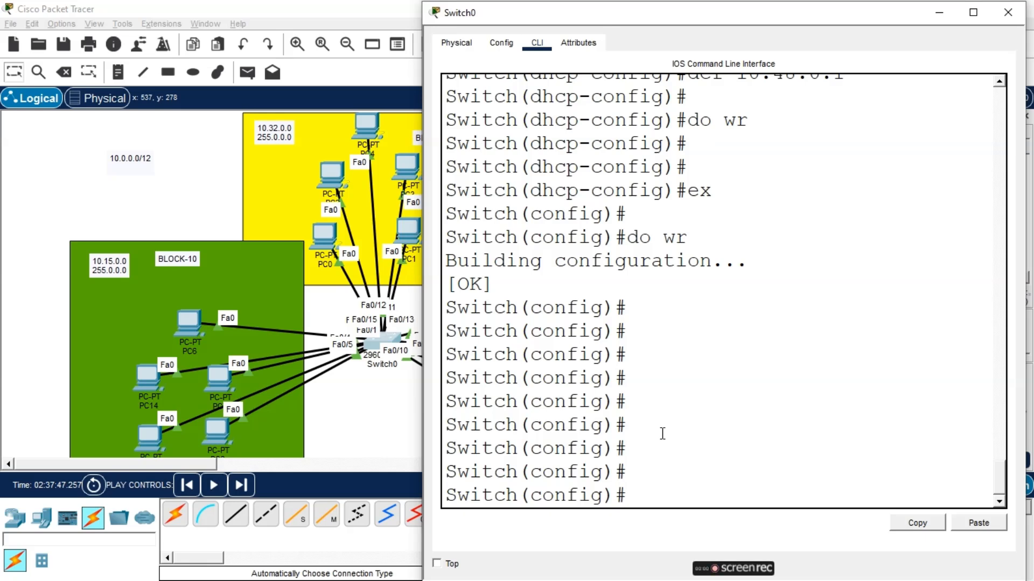
Select the interface range fa0/1-15 and remove the access VLAN 2 assignment with no switchport access vlan 2
text(int)
key(Tab)
text(range)
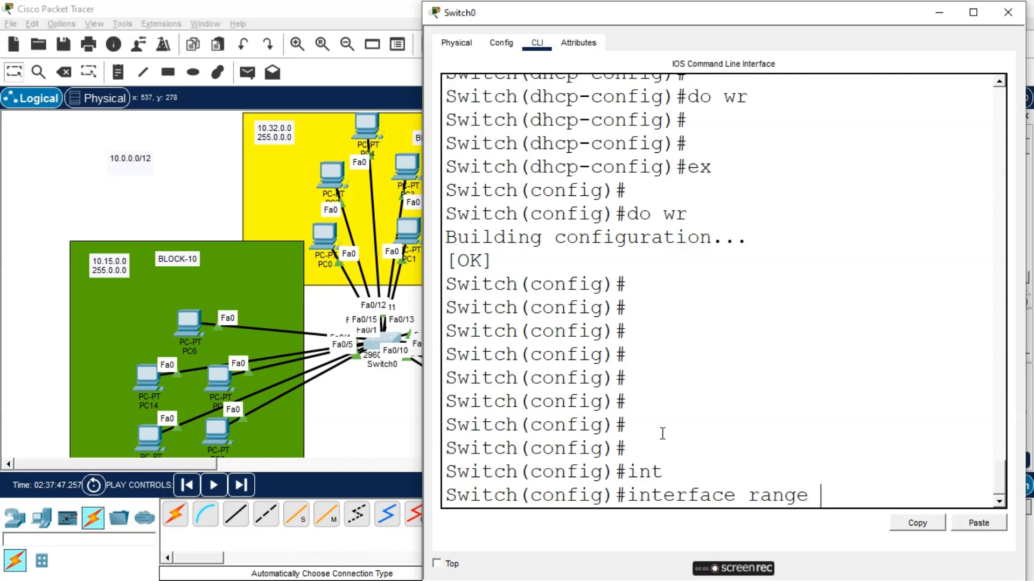
text( fa0/1-15)
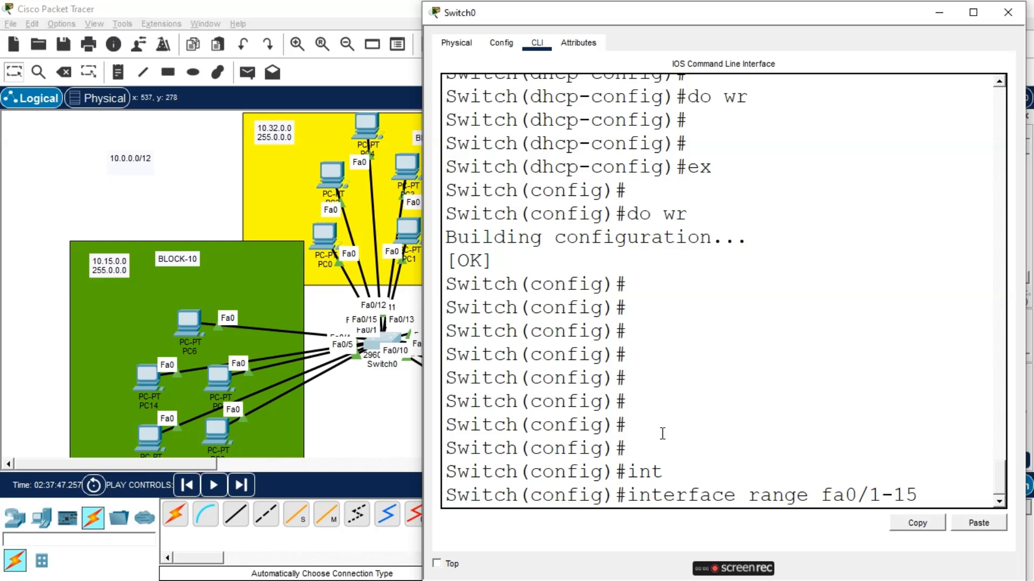
key(Return)
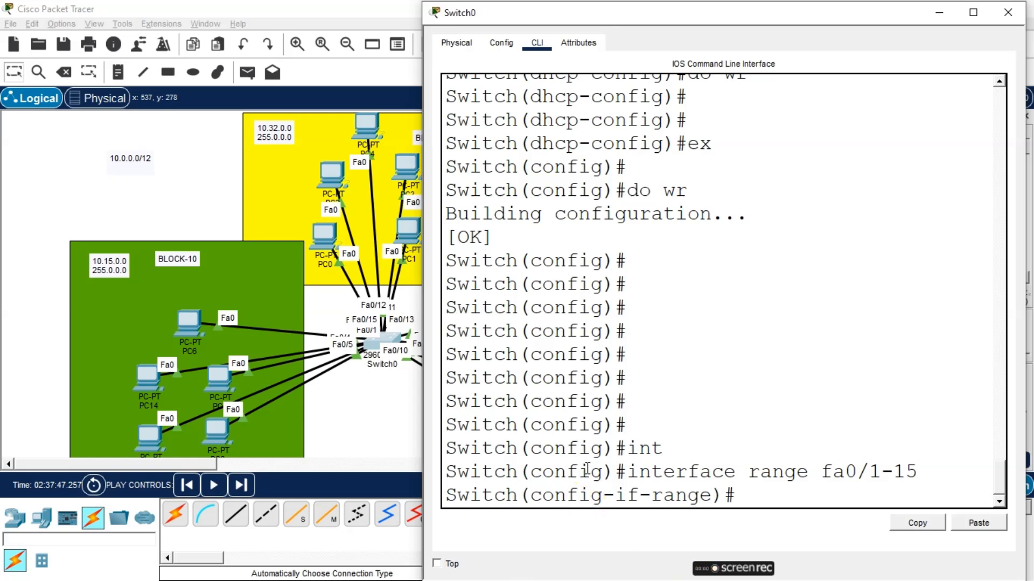
text(no sw)
key(Tab)
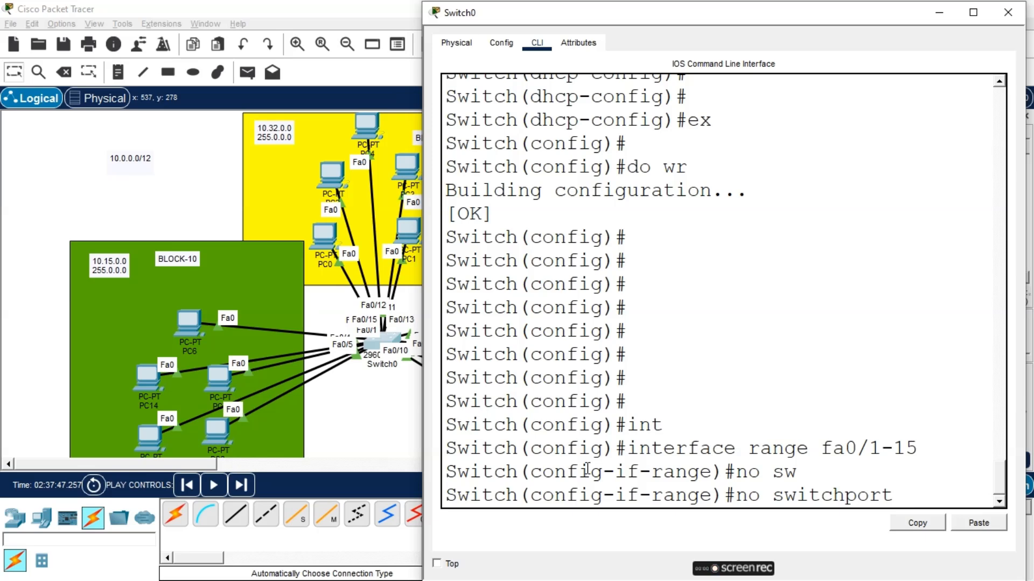
text(a)
key(Tab)
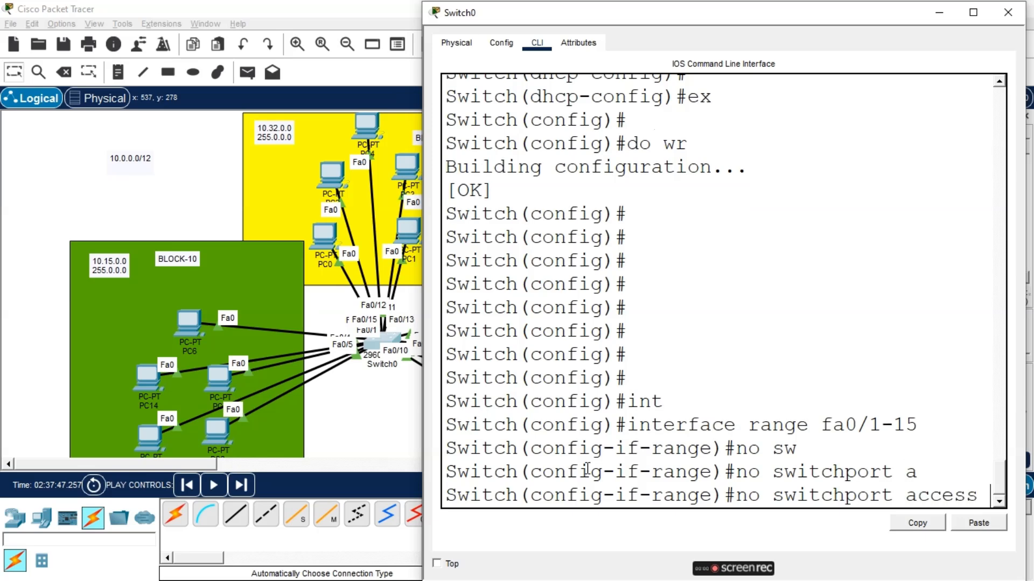
text(vls)
key(BackSpace)
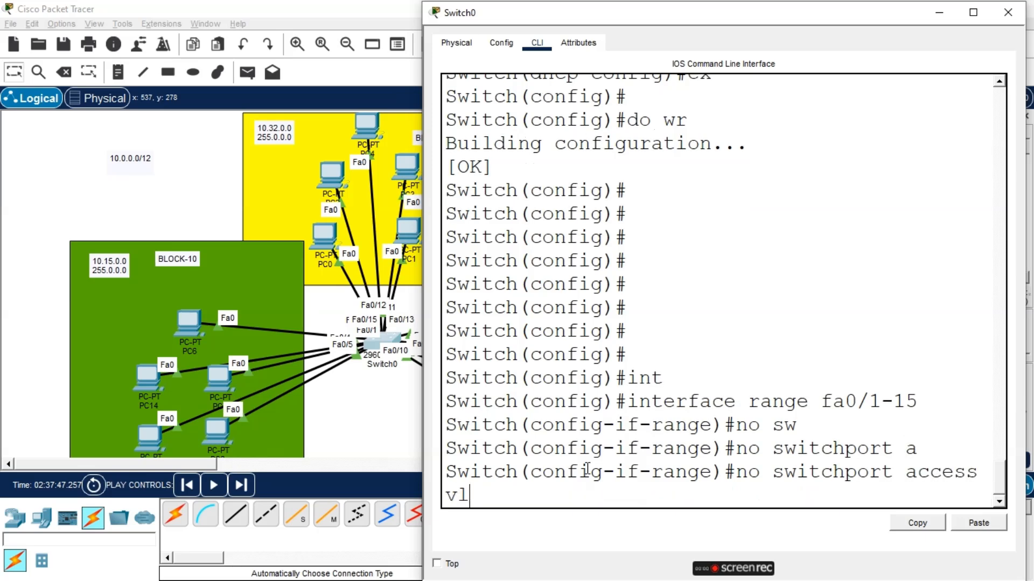
text(an 2)
key(Return)
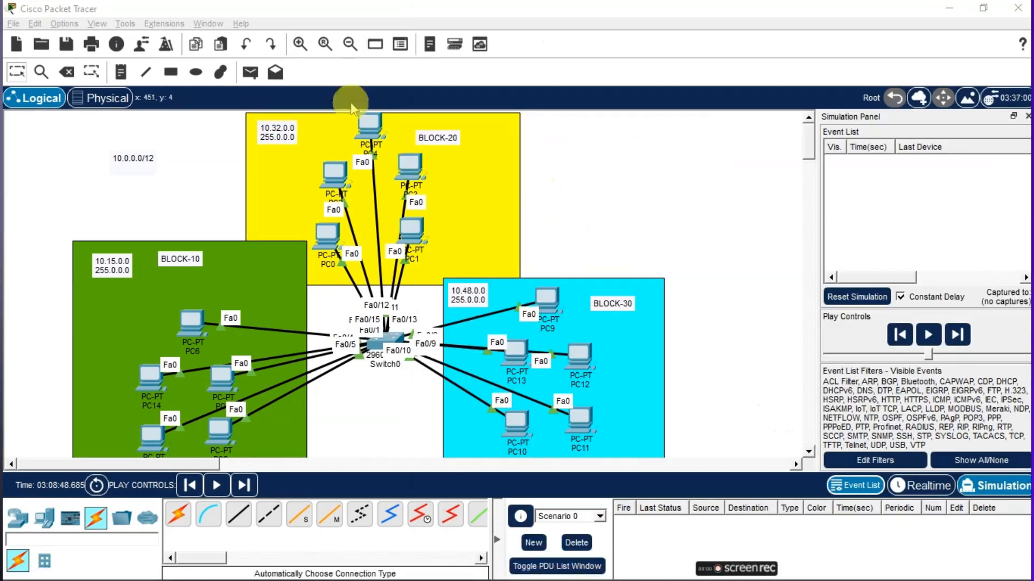
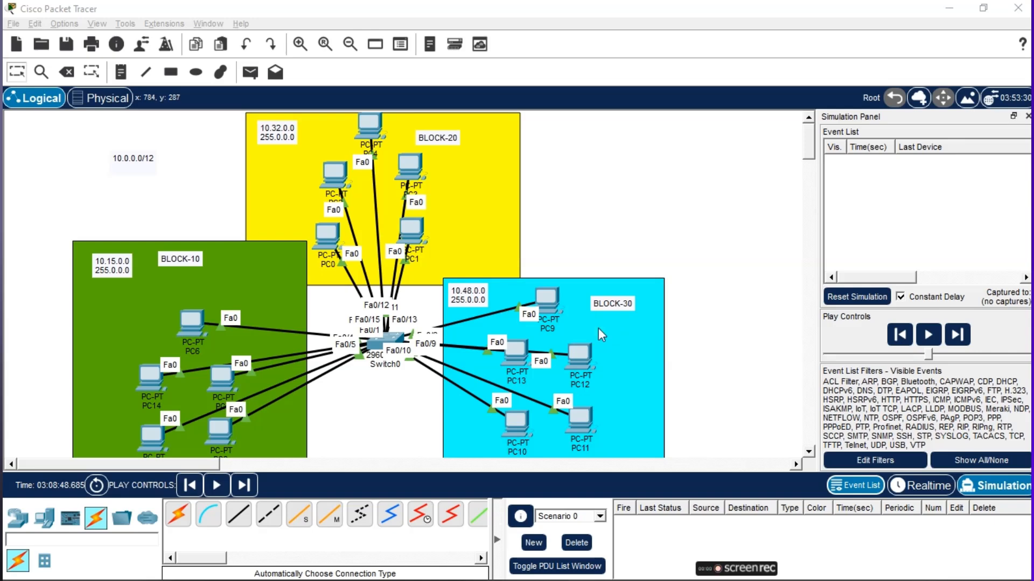
Simulate a simple PDU ping from PC6 to PC0 and delete the scenario's PDUs
click(250, 72)
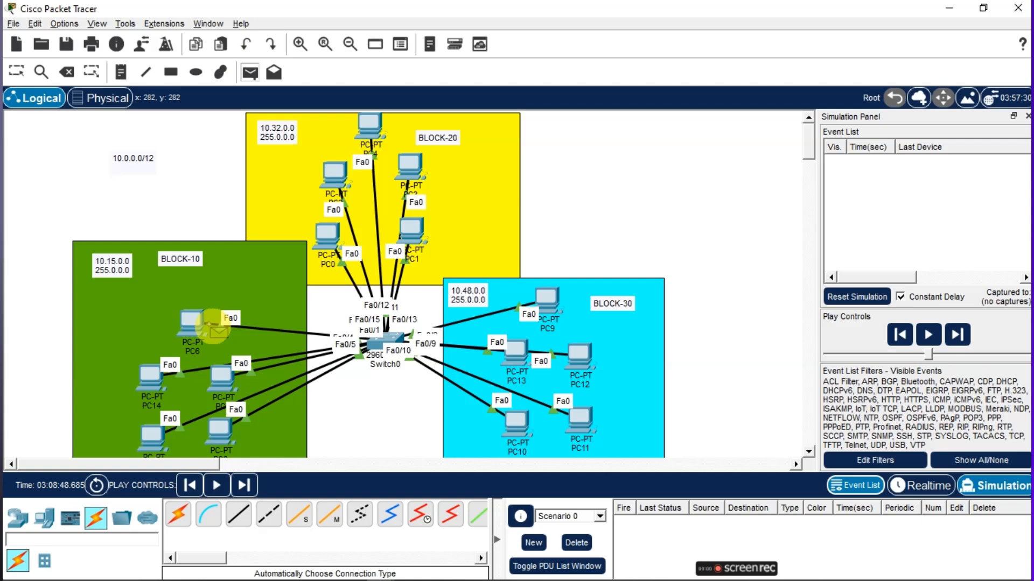
click(191, 325)
click(327, 239)
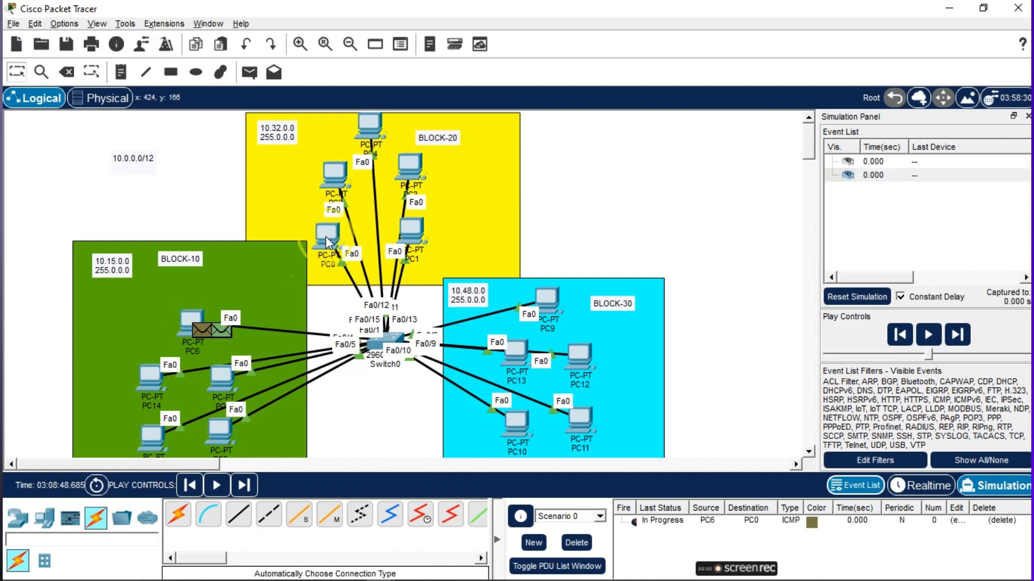
click(221, 489)
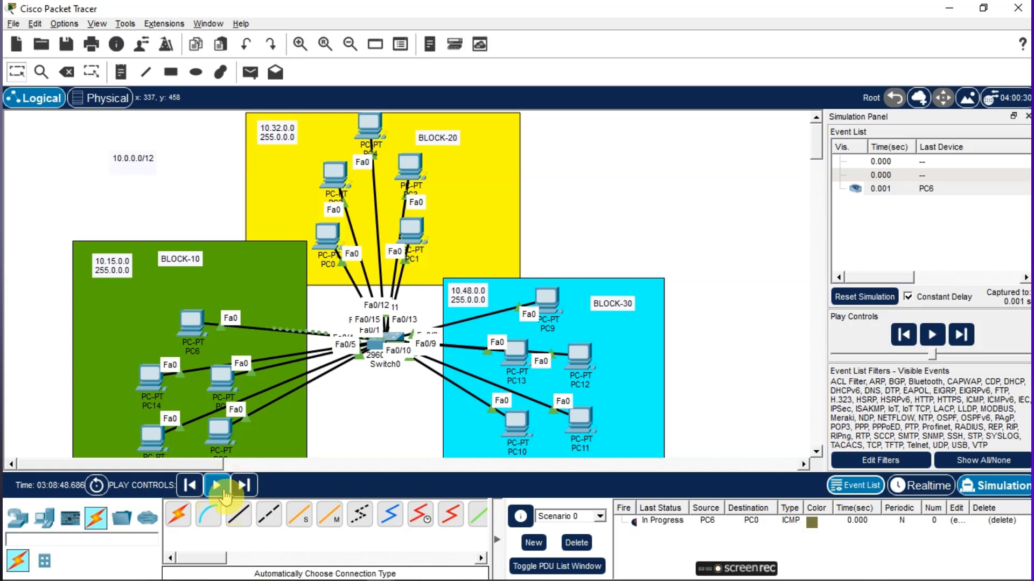
click(218, 486)
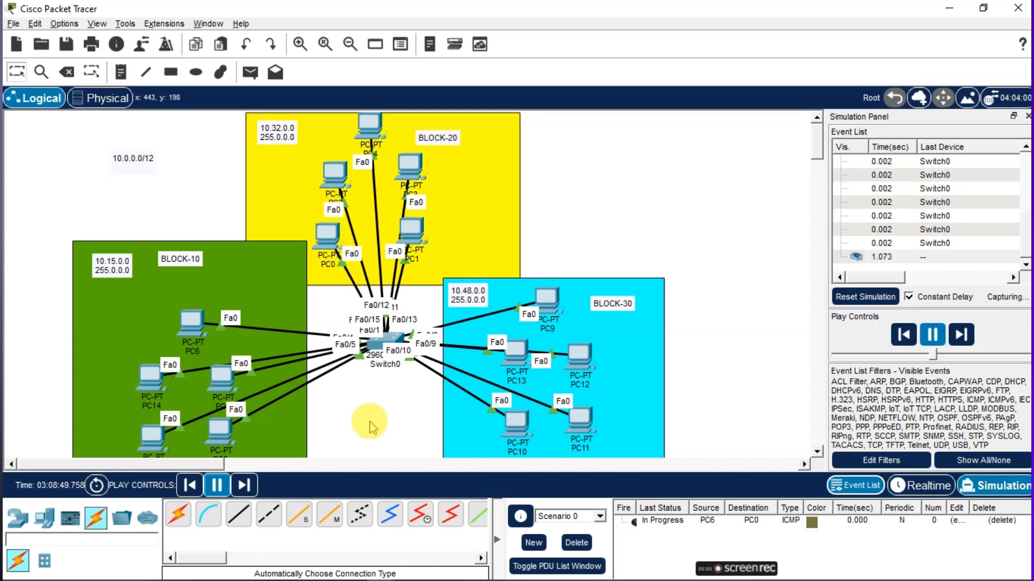
click(574, 543)
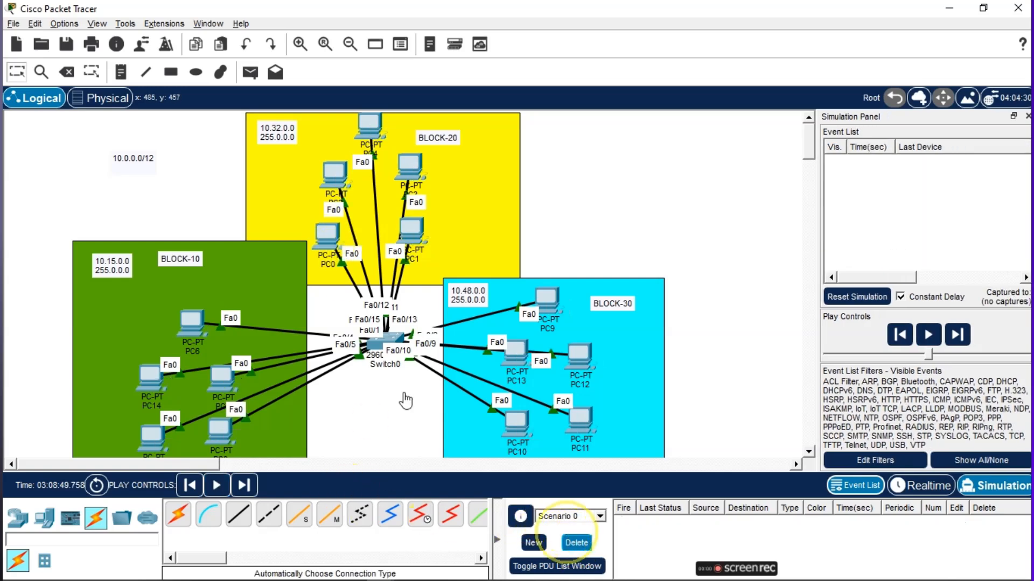
Resend a simple PDU from PC6 to PC0, run the simulation, and delete the PDUs
click(251, 74)
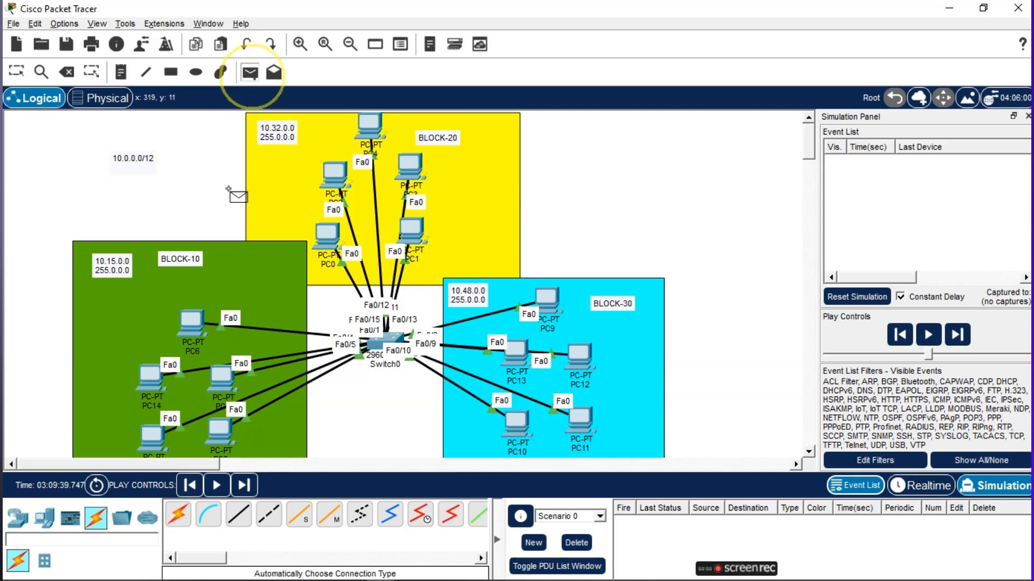
click(192, 322)
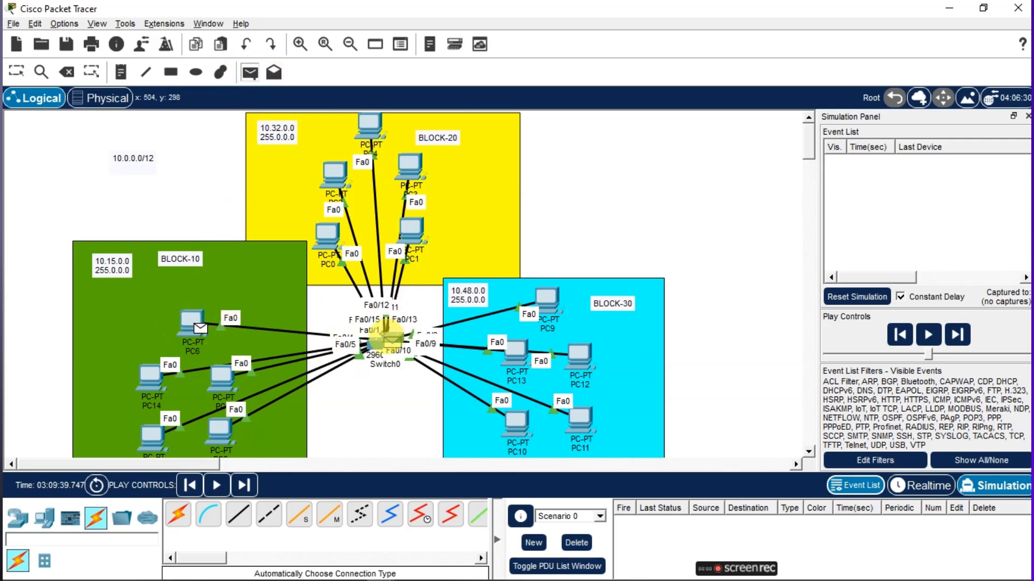
mouse_move(391, 337)
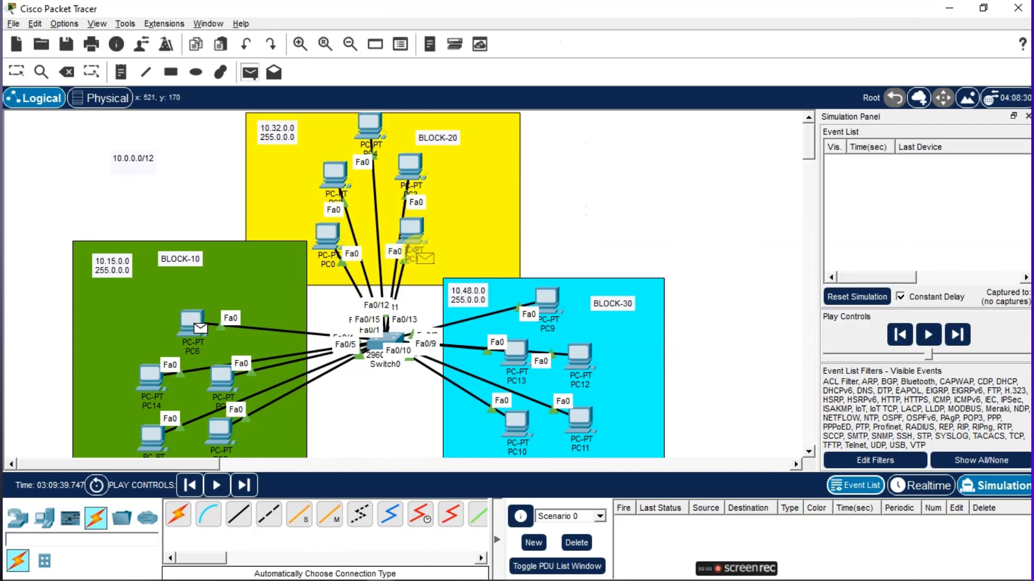
click(331, 237)
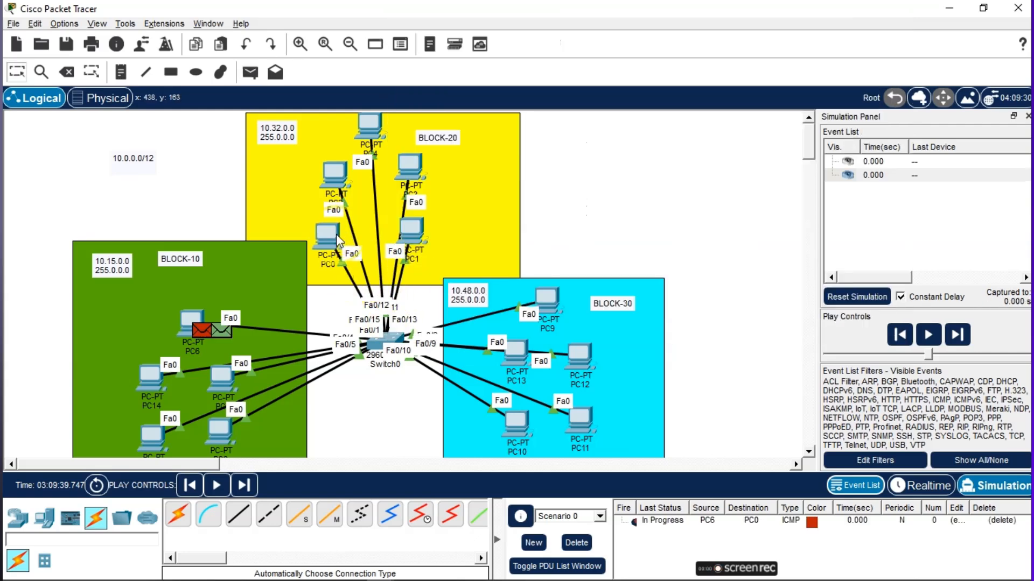
click(219, 485)
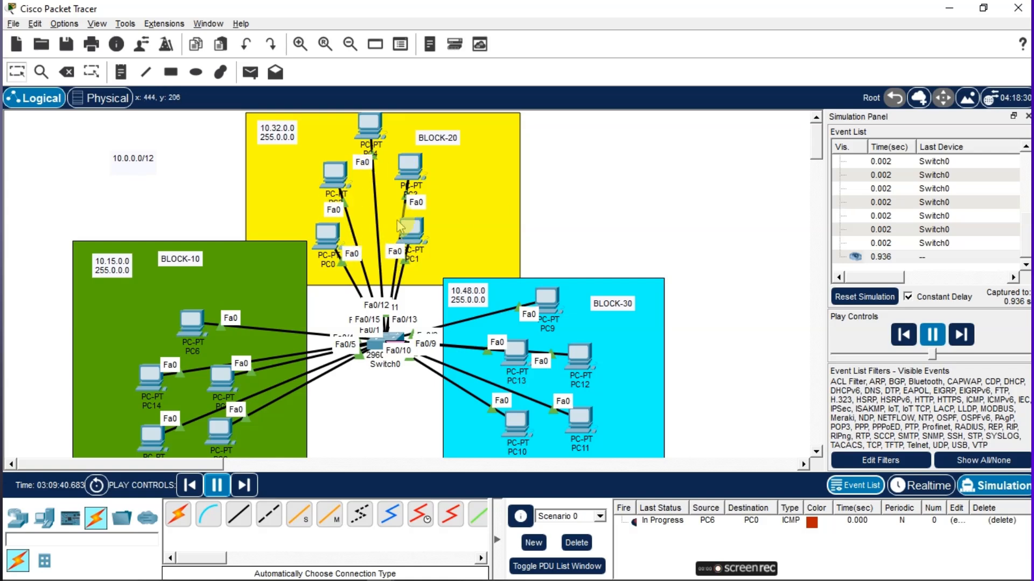
click(371, 345)
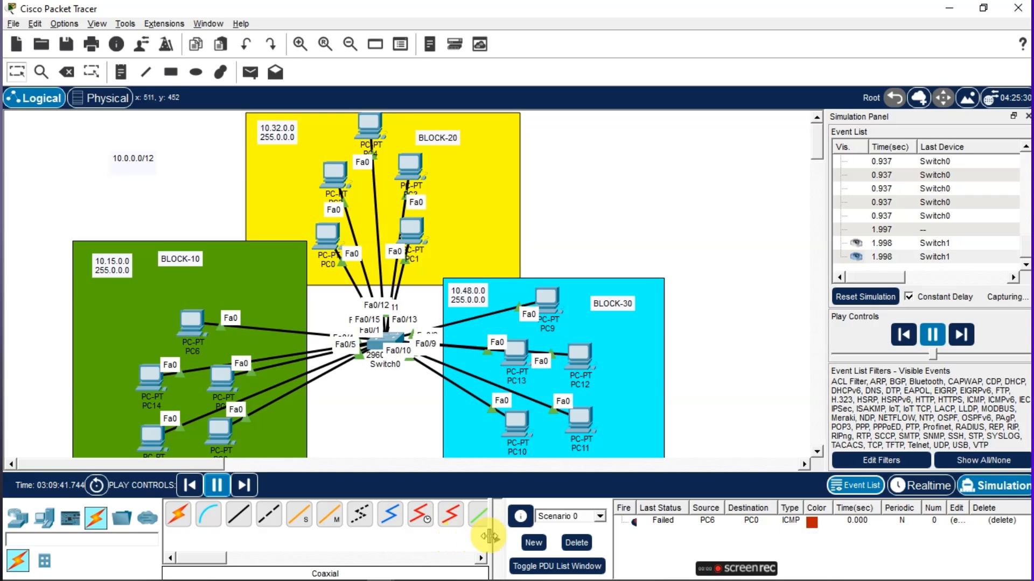
click(572, 545)
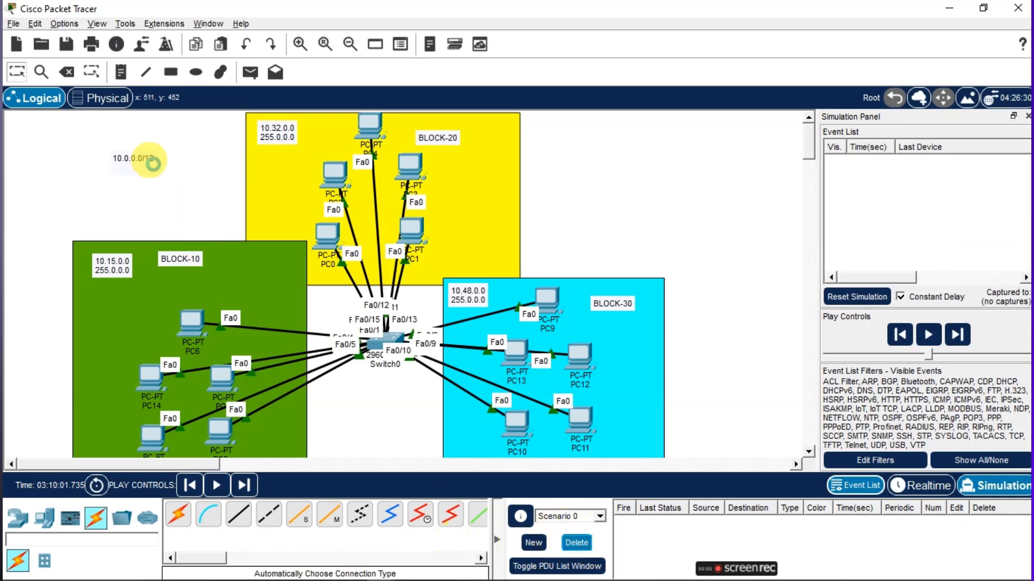
Simulate a simple PDU ping from PC6 to PC5 and delete the scenario's PDUs
click(249, 74)
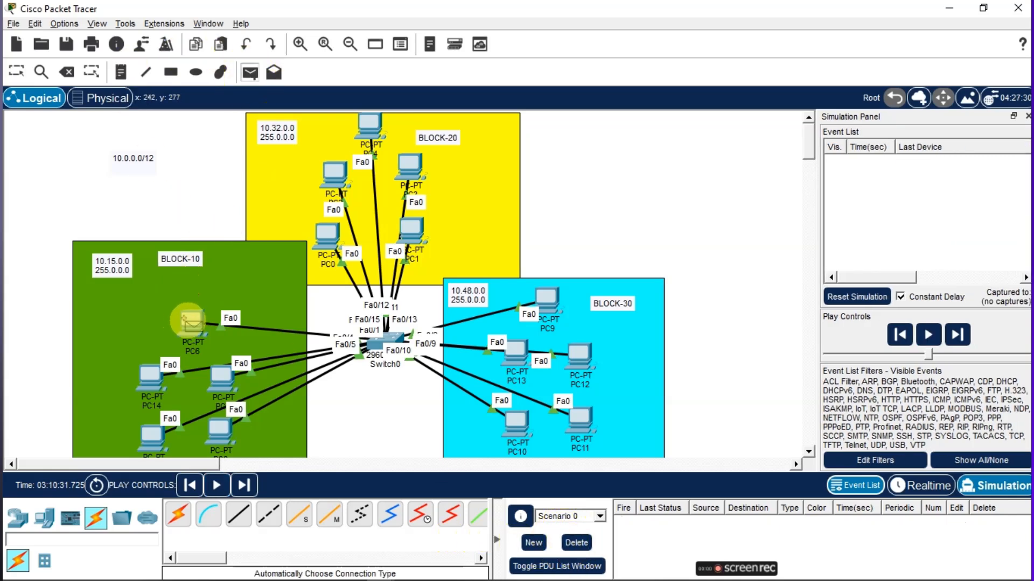
click(188, 338)
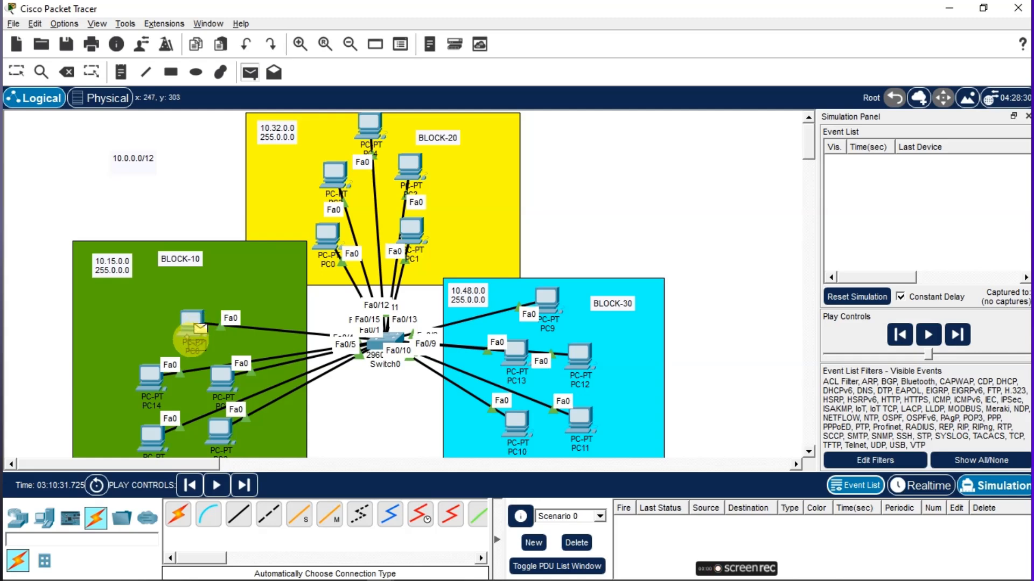
click(151, 456)
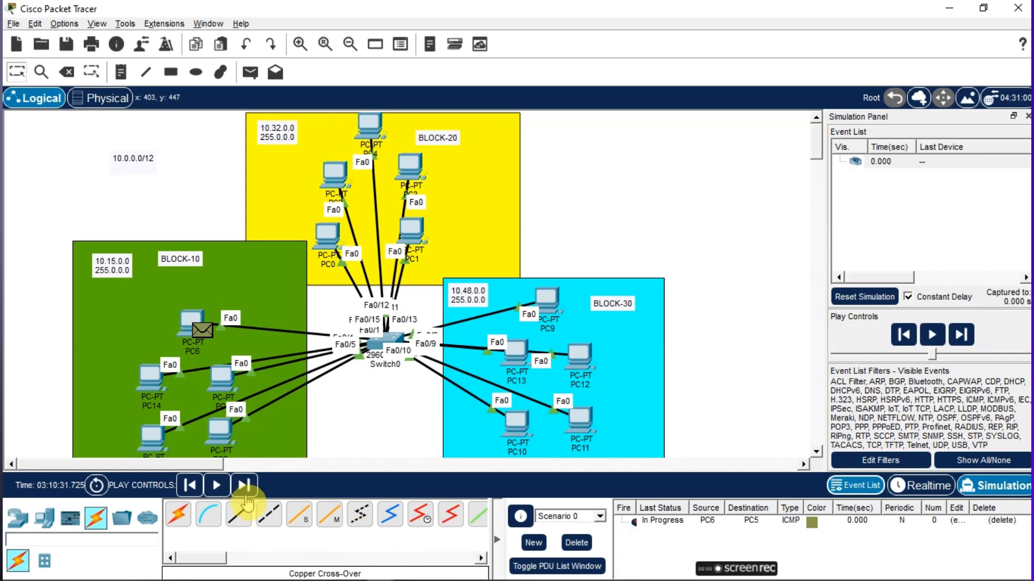
click(217, 486)
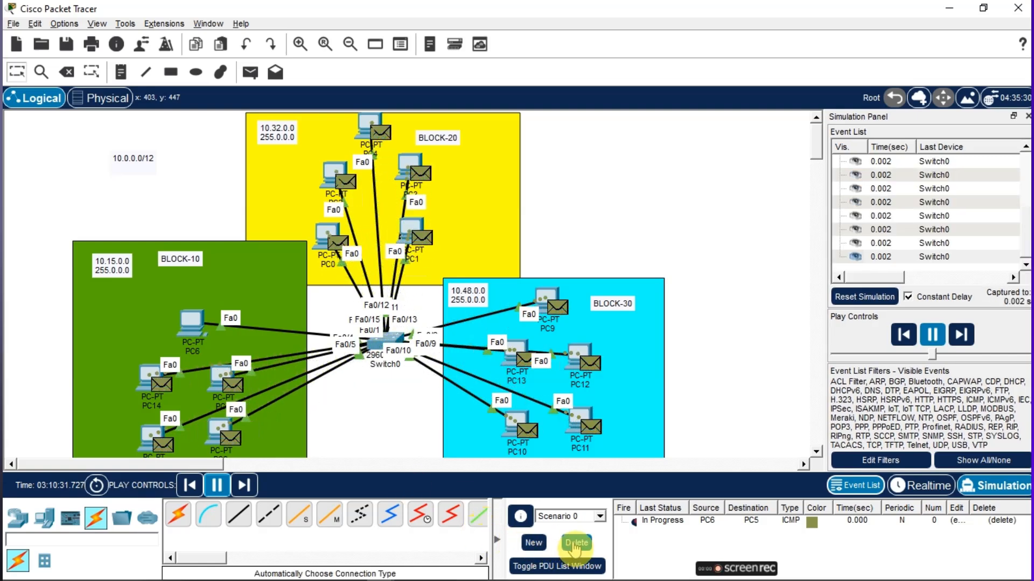
click(575, 543)
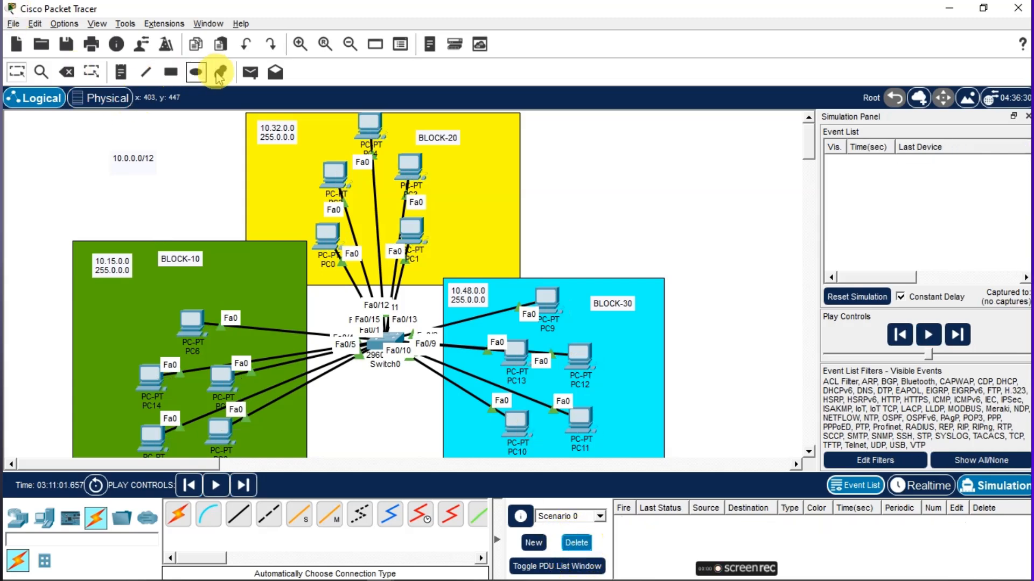
Resend a simple PDU from PC6 to PC5, run the simulation, and delete the PDUs
click(250, 72)
click(192, 321)
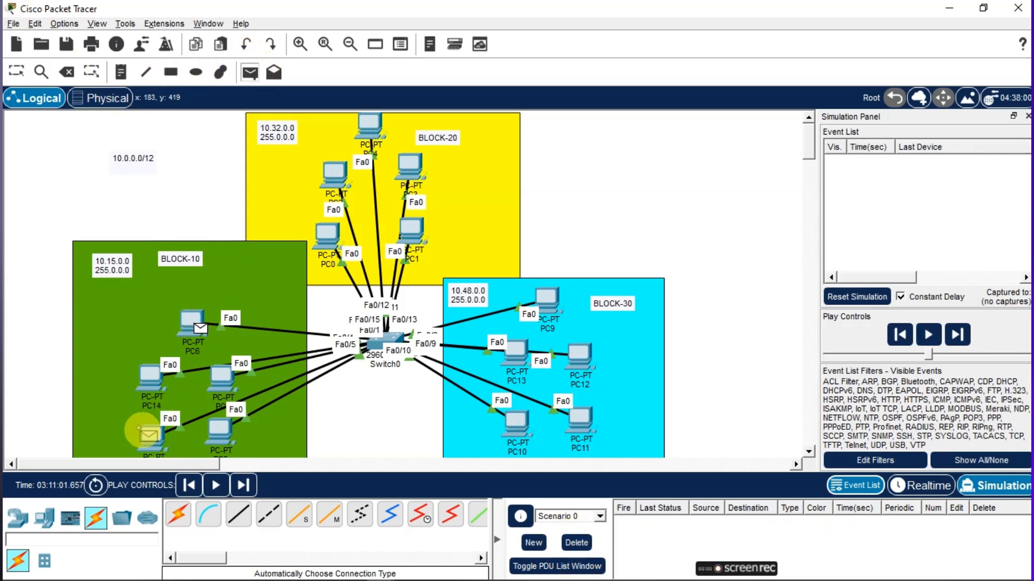
click(151, 440)
click(215, 485)
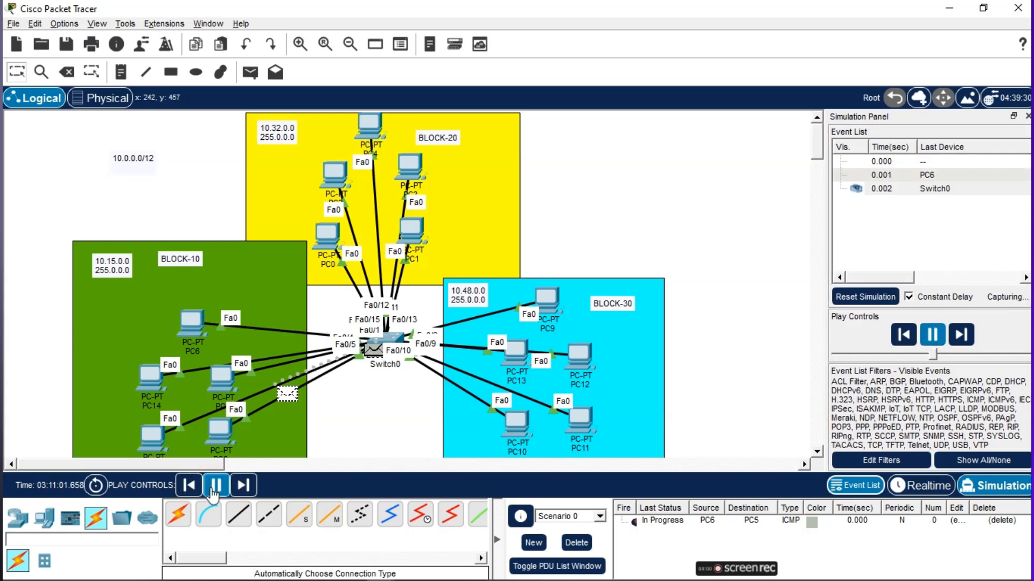
click(214, 491)
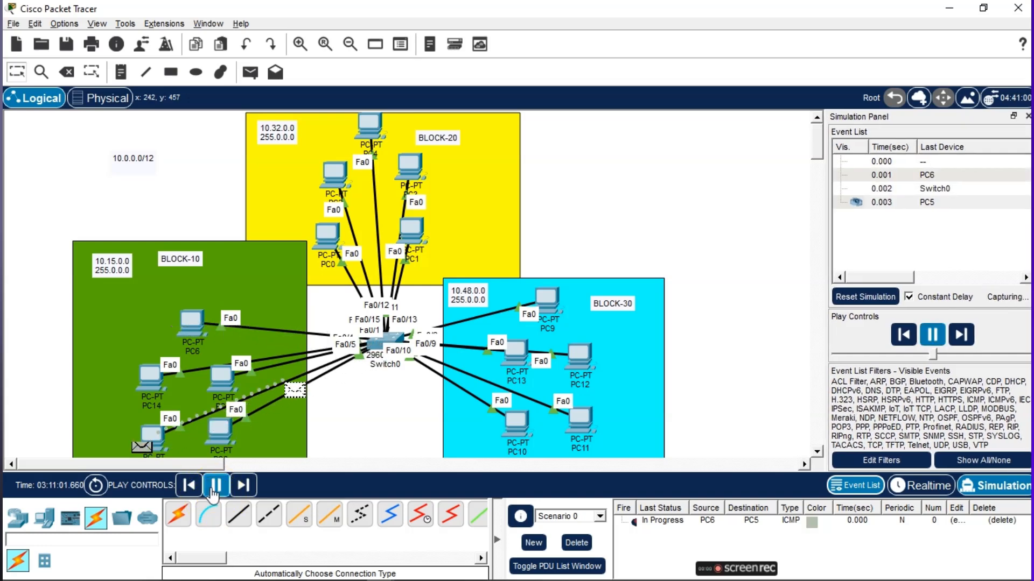
click(213, 491)
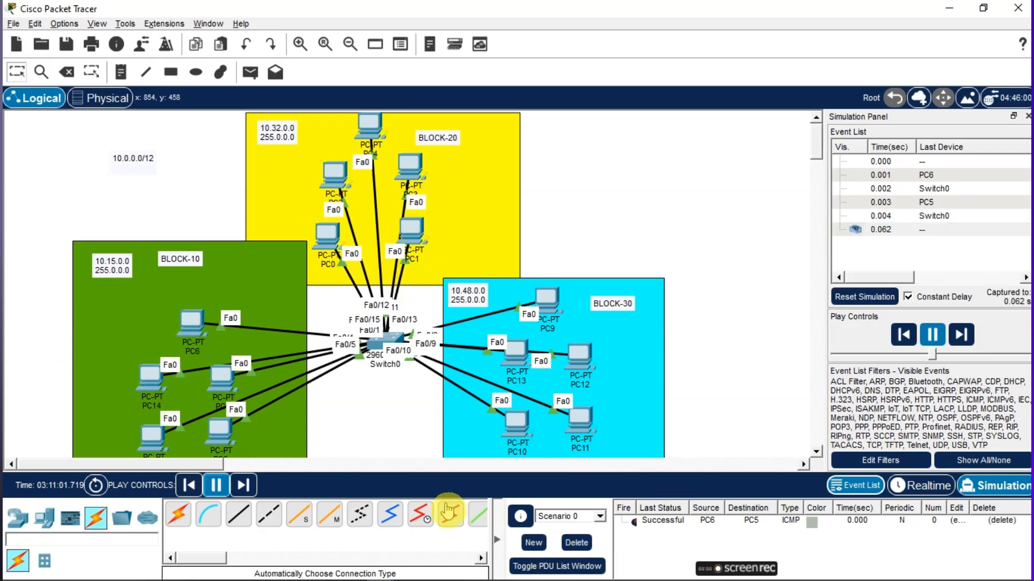
click(583, 541)
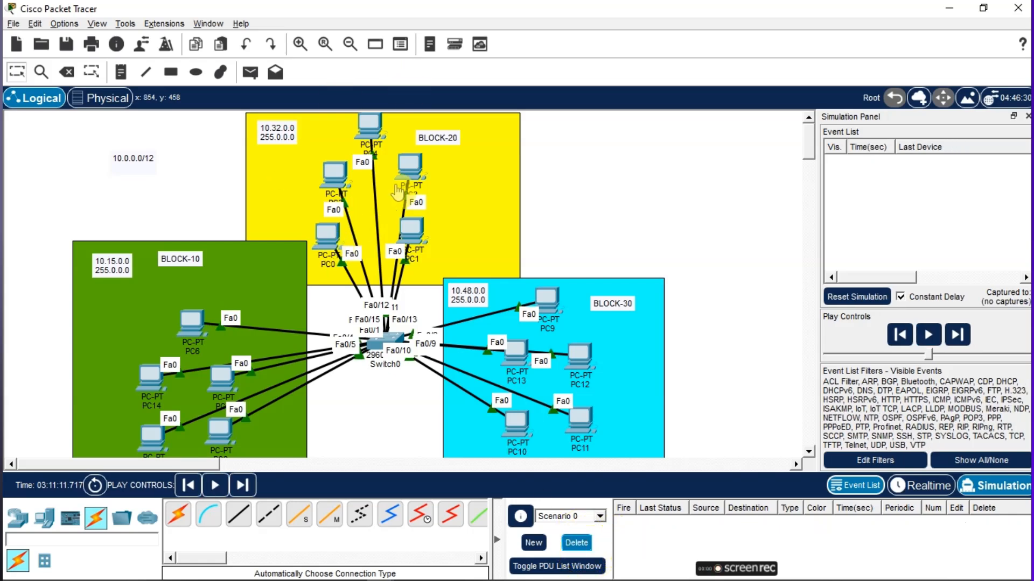
Simulate a simple PDU ping from PC1 to PC10 and delete the scenario's PDUs
click(420, 104)
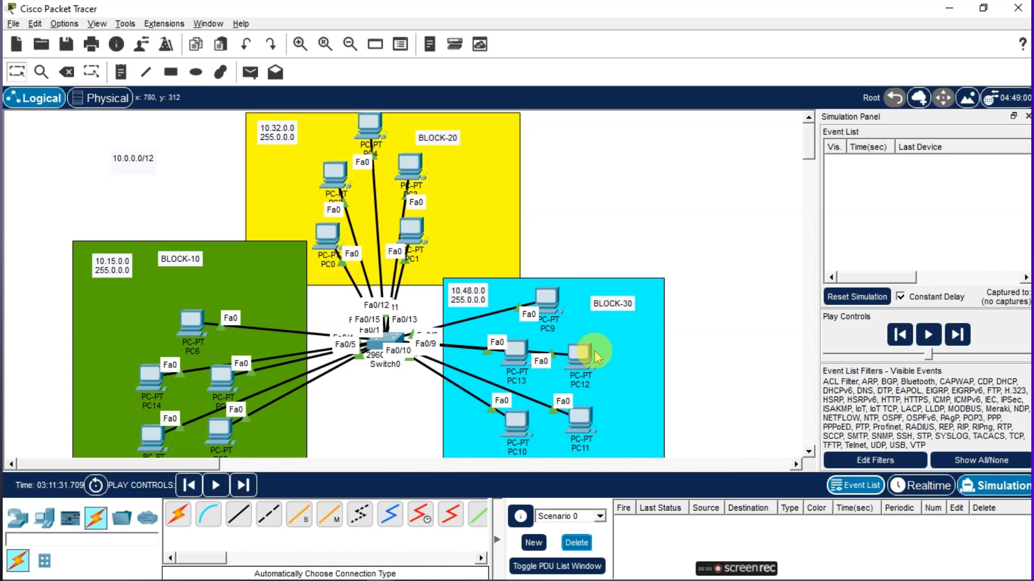
click(249, 72)
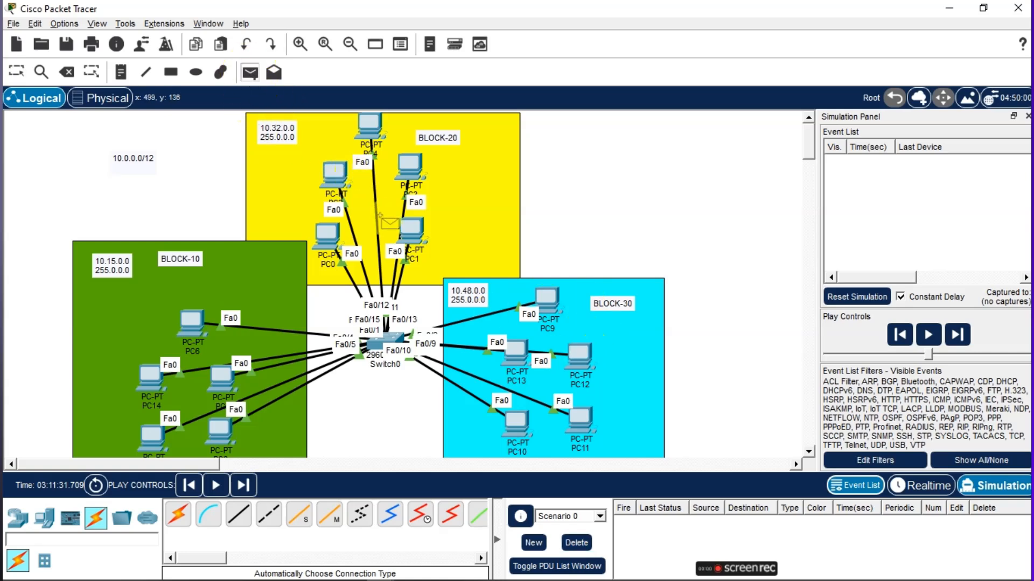
click(530, 421)
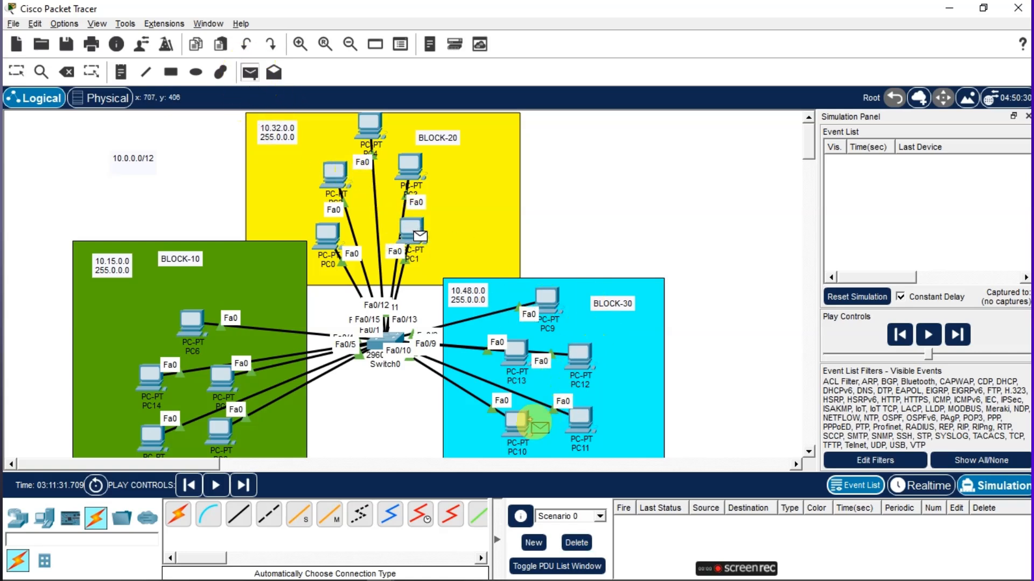
click(215, 485)
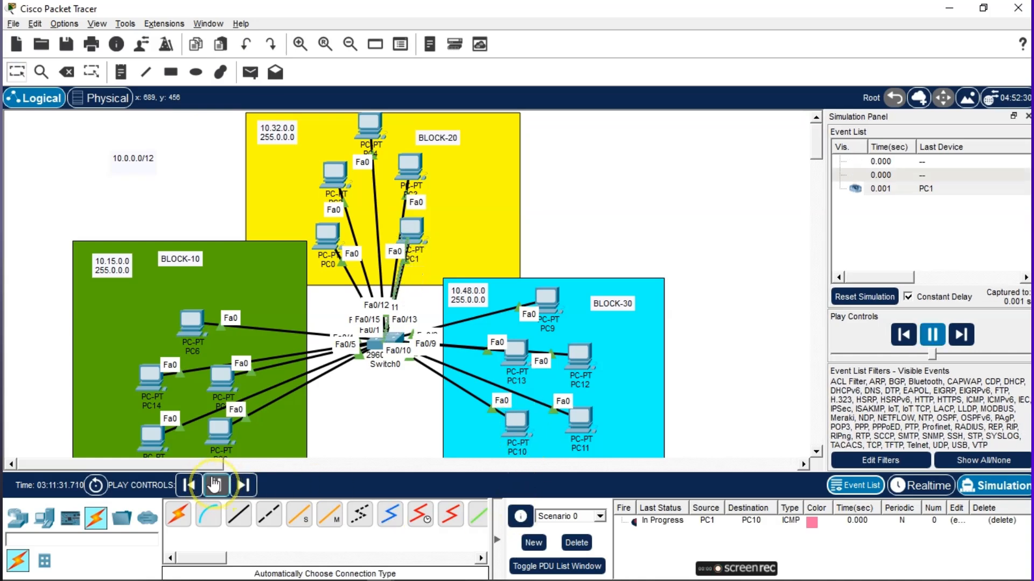
click(214, 485)
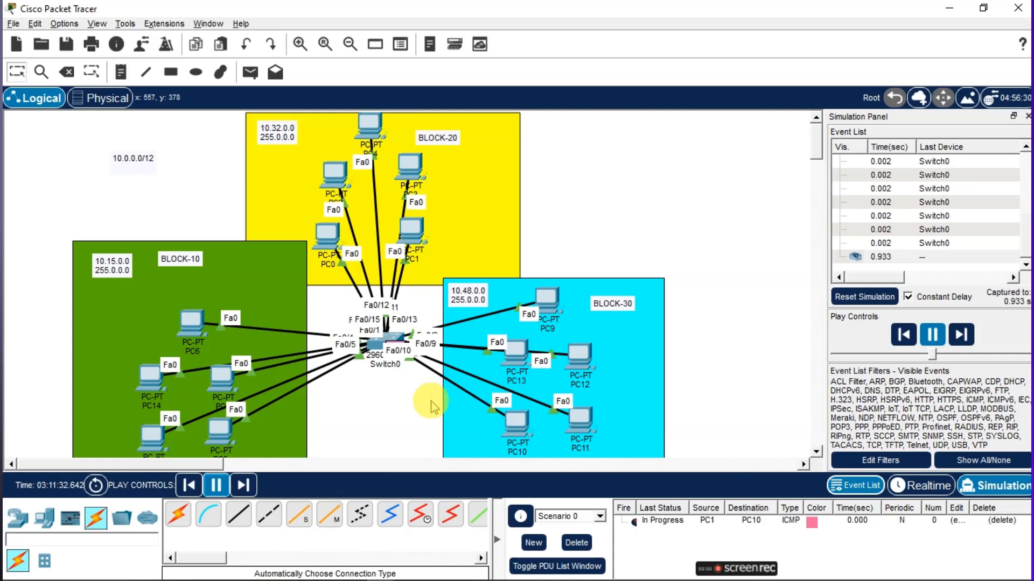
click(592, 544)
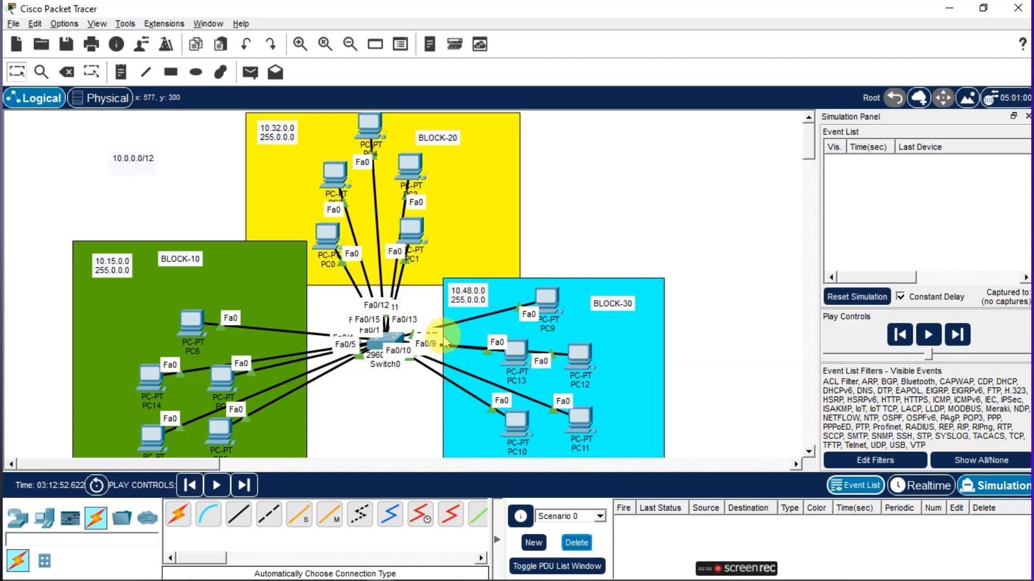
Simulate a simple PDU ping from PC0 to PC1 and delete the scenario's PDUs
click(250, 72)
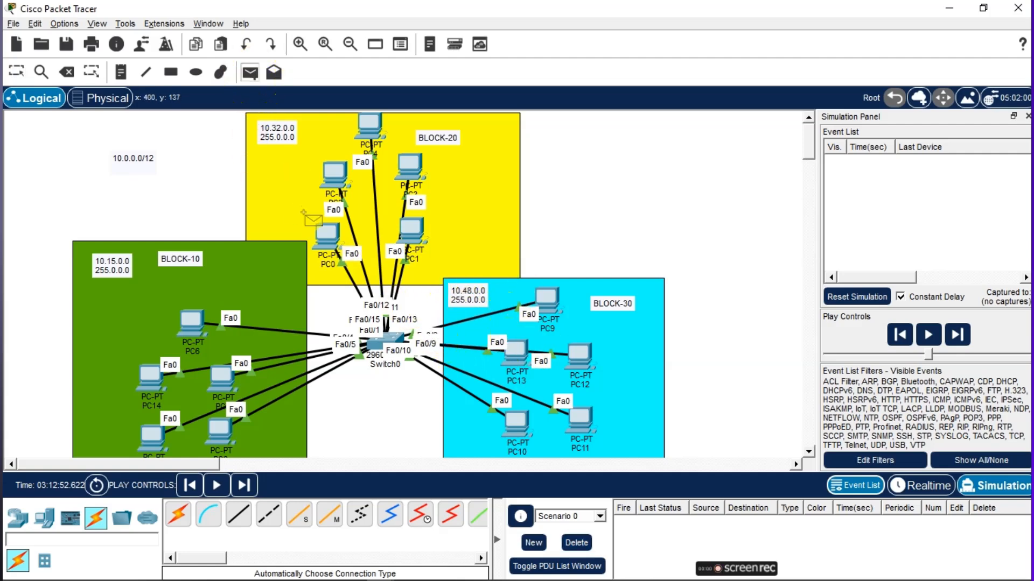
click(320, 236)
click(412, 233)
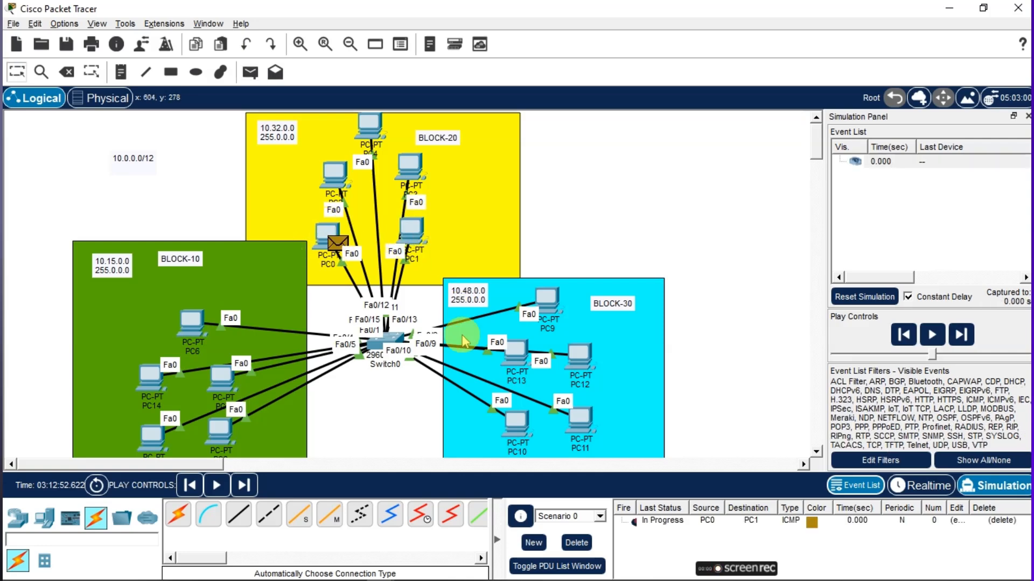
click(217, 485)
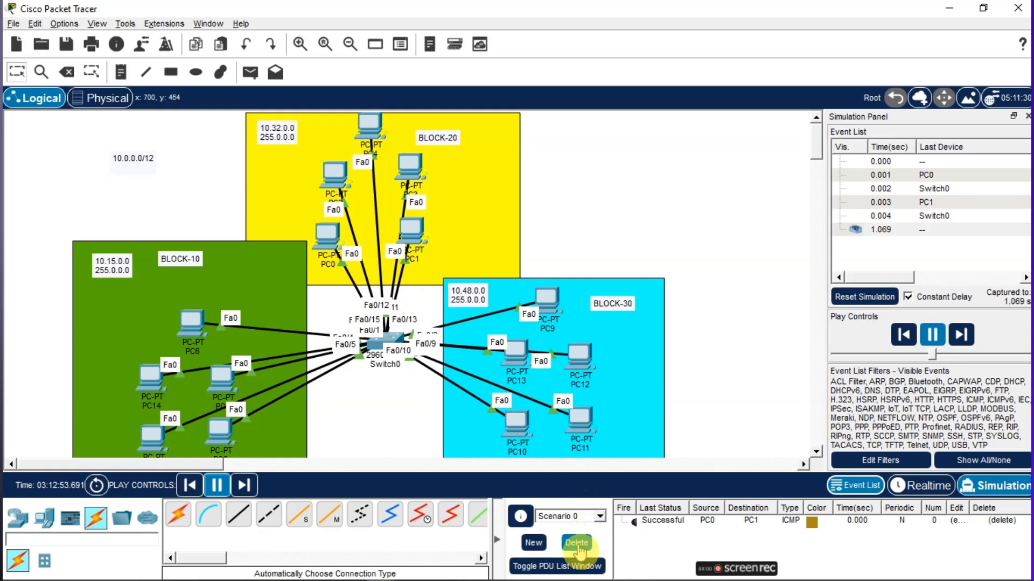
click(576, 543)
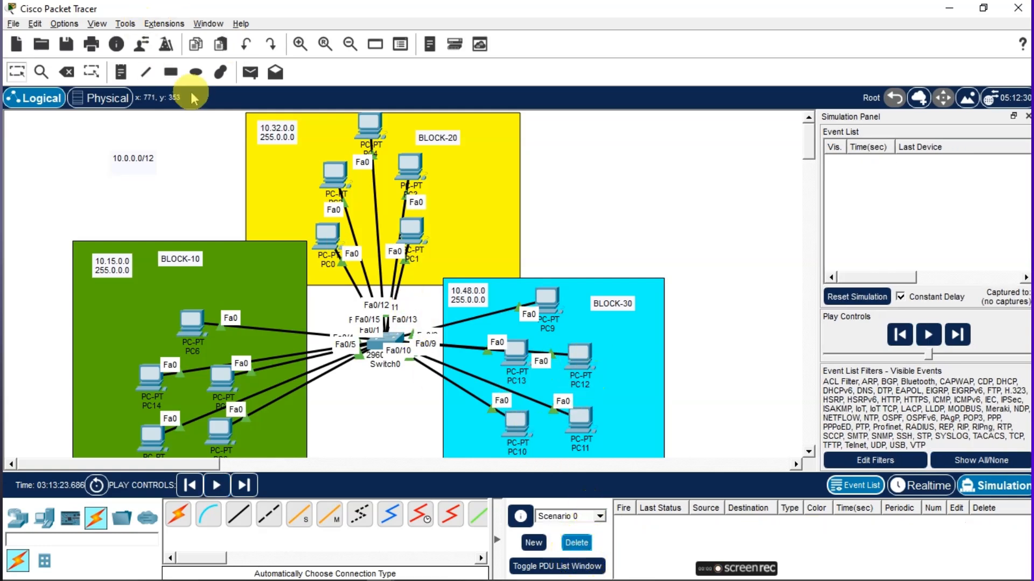
Simulate a simple PDU ping from PC9 to PC10 and delete the scenario's PDUs
click(249, 73)
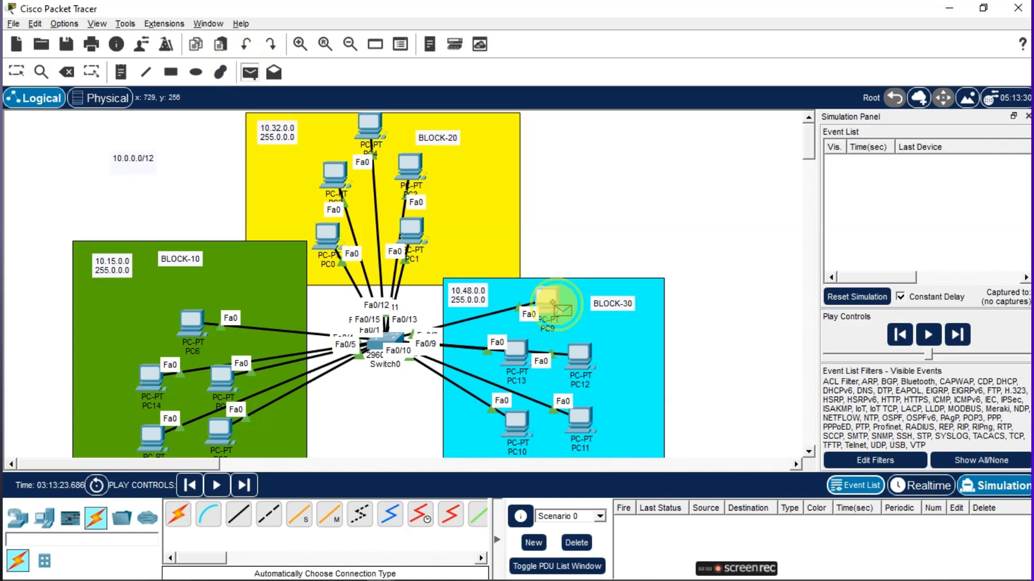
click(548, 300)
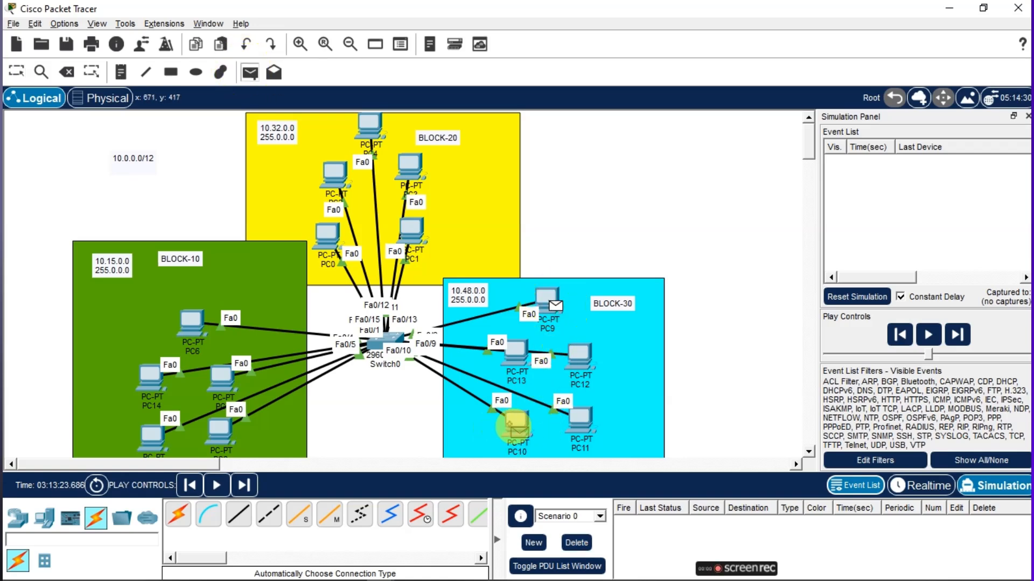
click(516, 433)
click(214, 486)
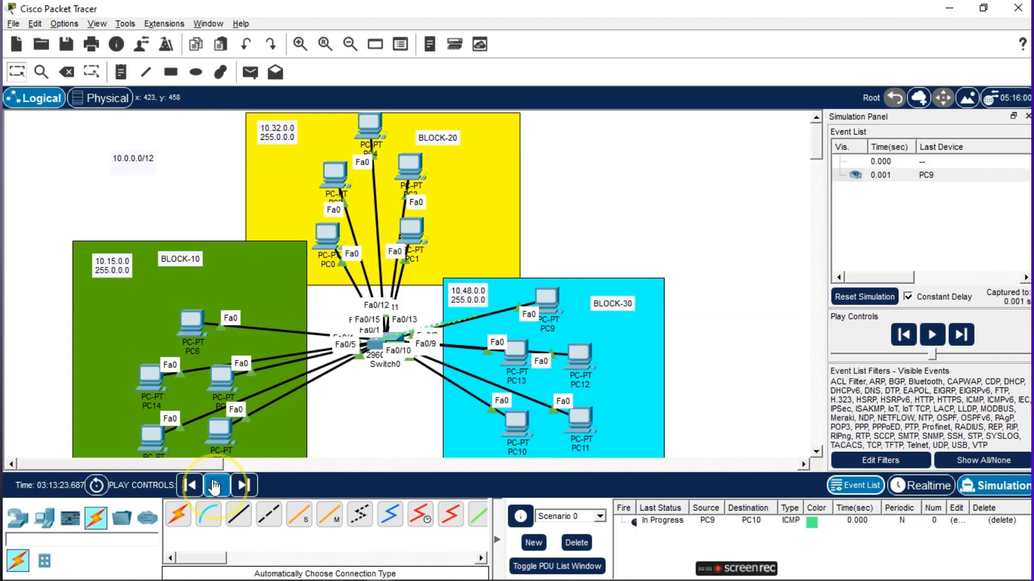
click(214, 486)
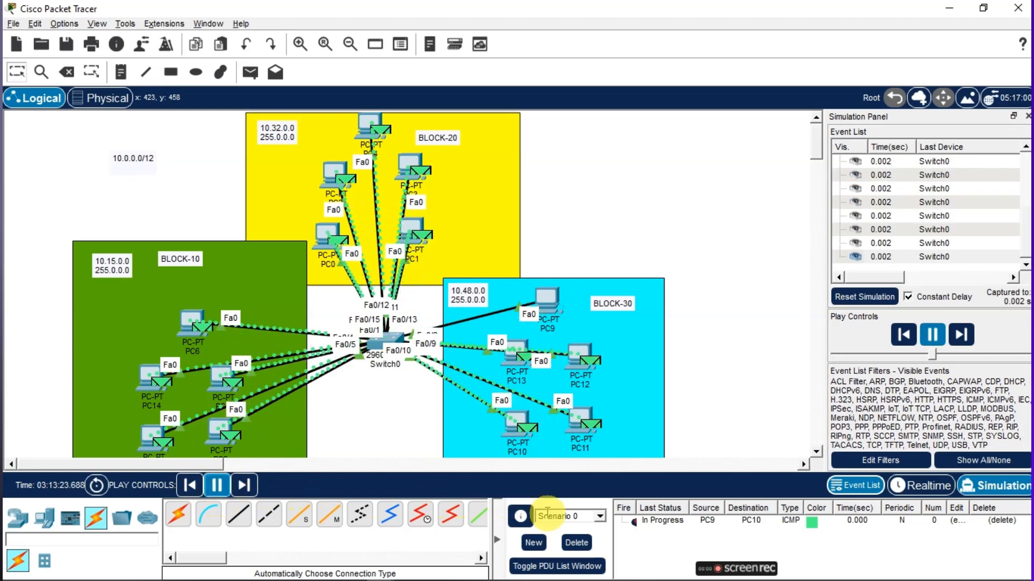
click(576, 542)
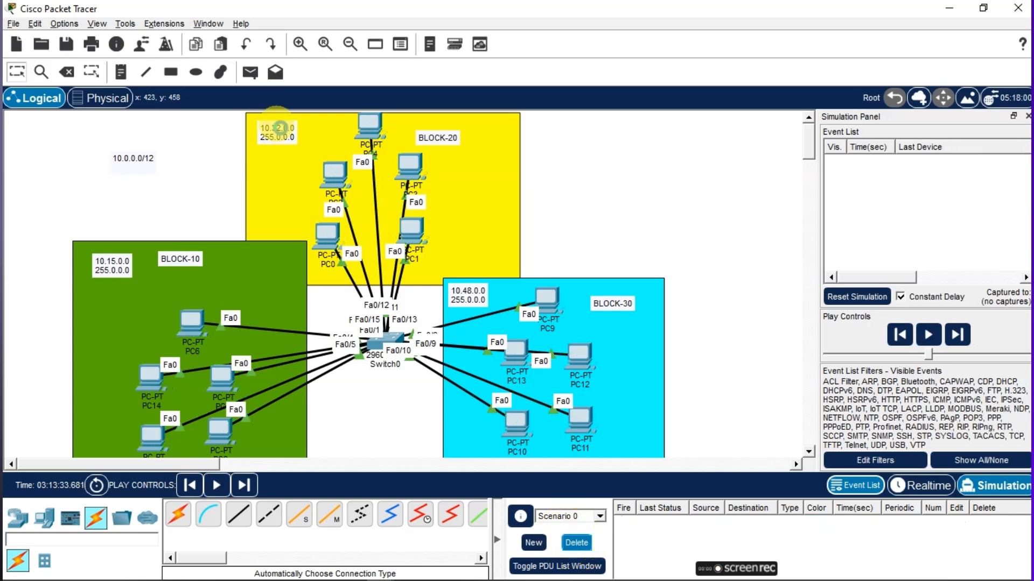
Resend a simple PDU from PC9 to PC10 and run the simulation
click(250, 72)
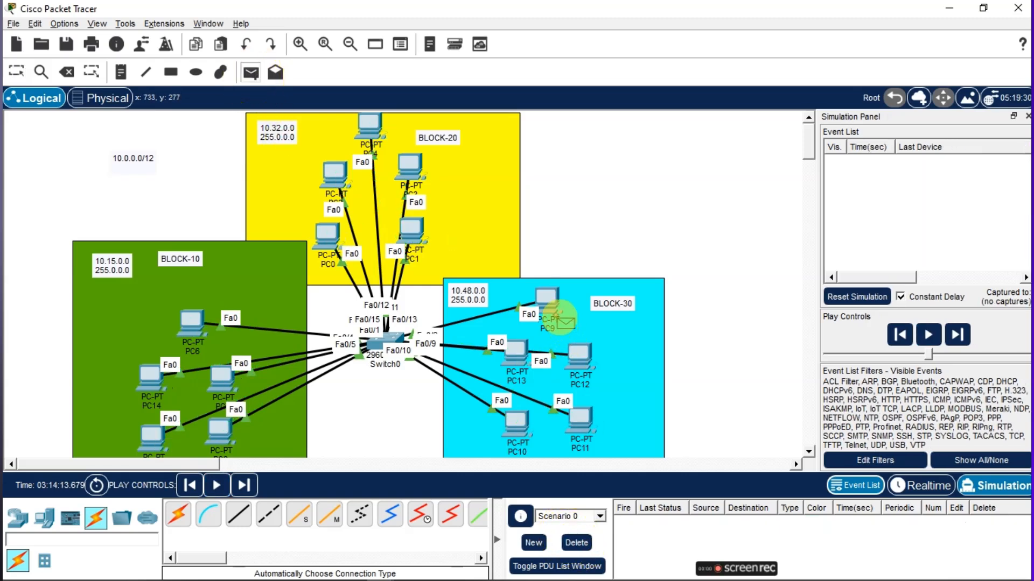
click(557, 318)
click(520, 428)
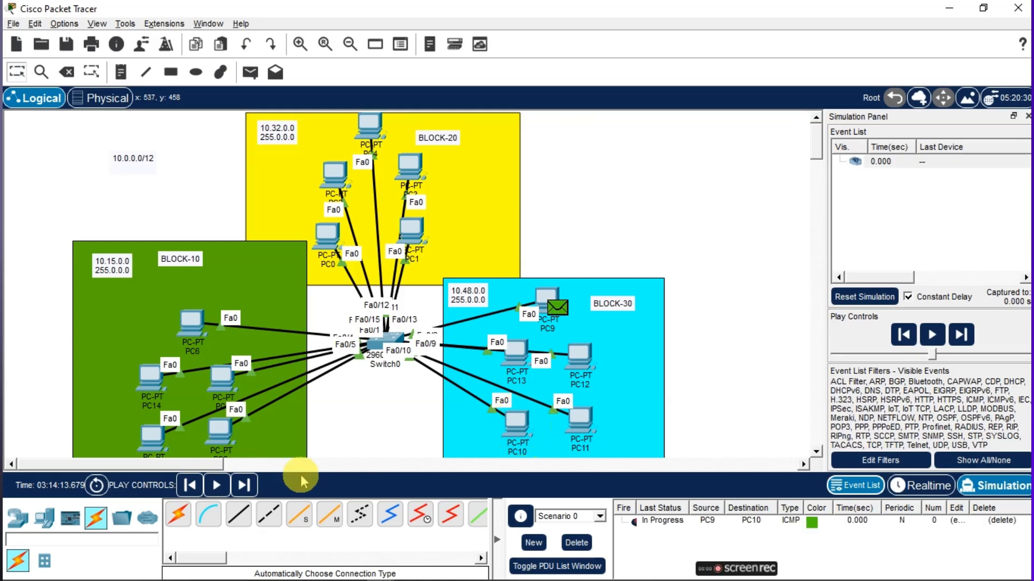
click(217, 485)
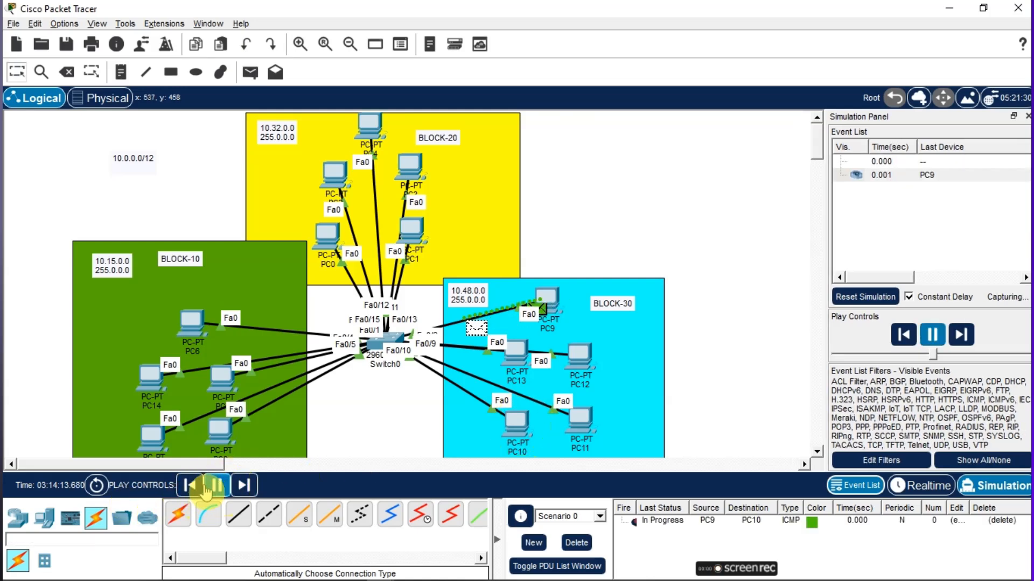
click(205, 487)
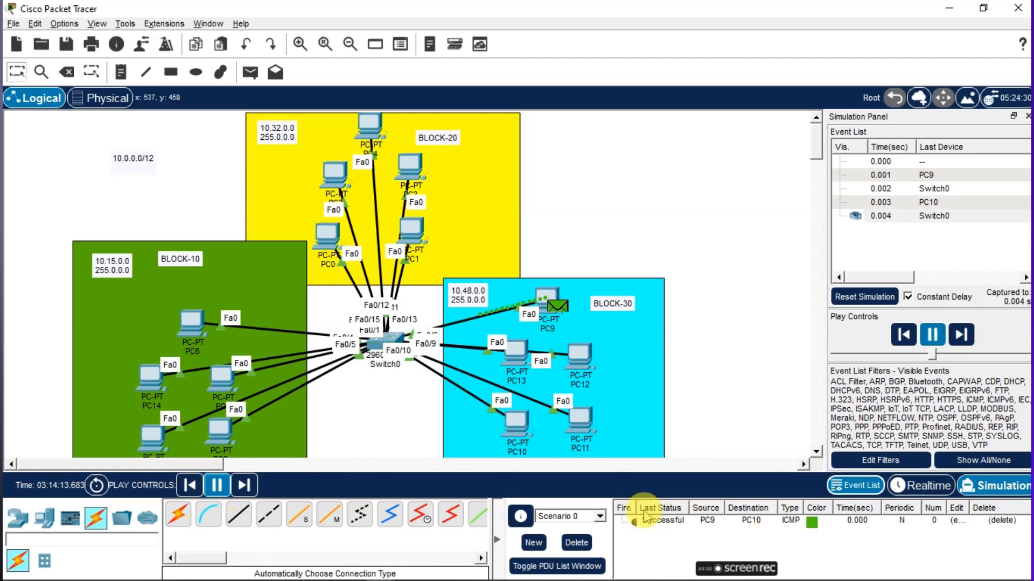
Clear the previous PDUs and add a simple PDU from PC10 to PC5, dismissing the PC8 port error
click(249, 74)
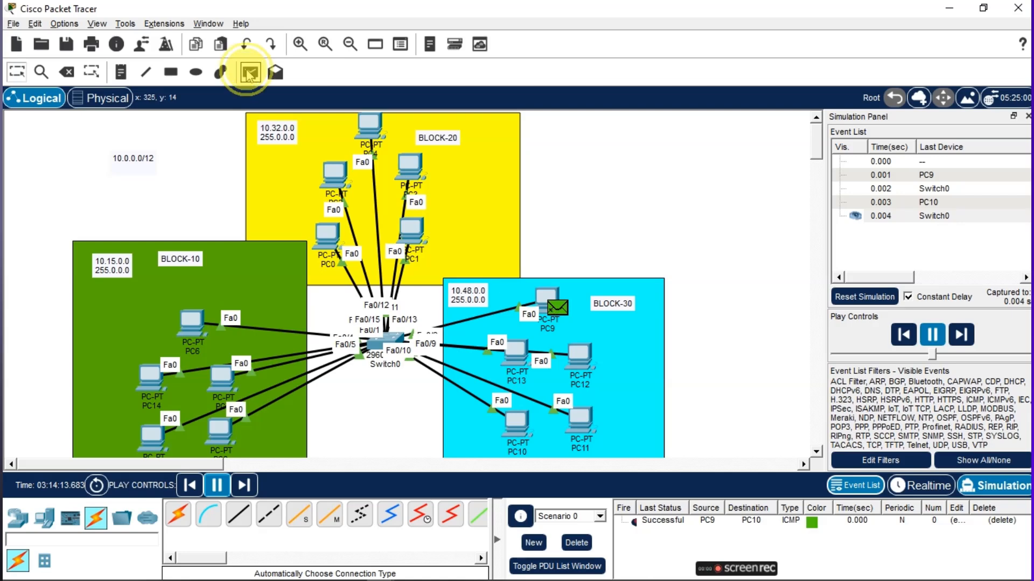
click(511, 417)
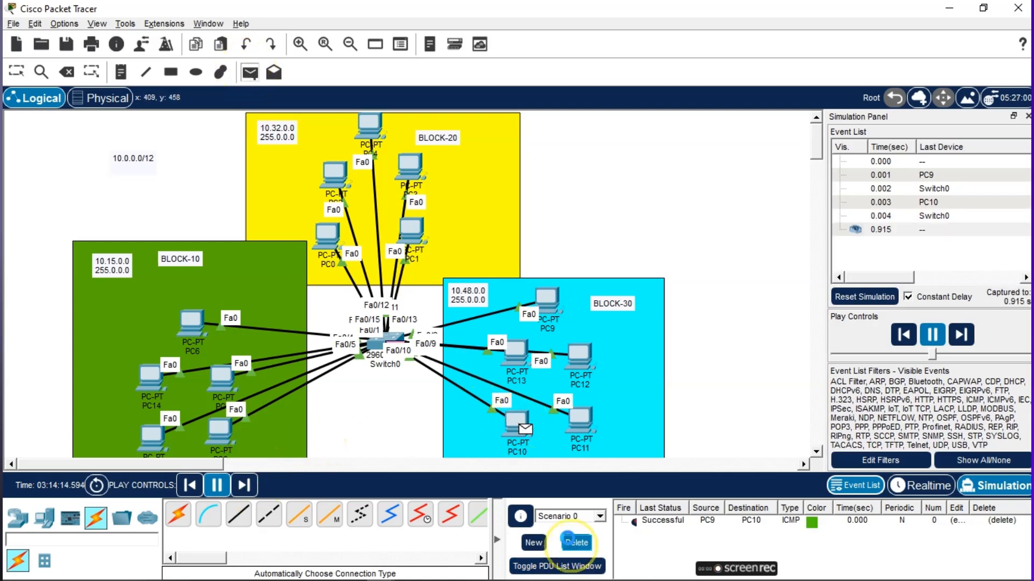
click(568, 541)
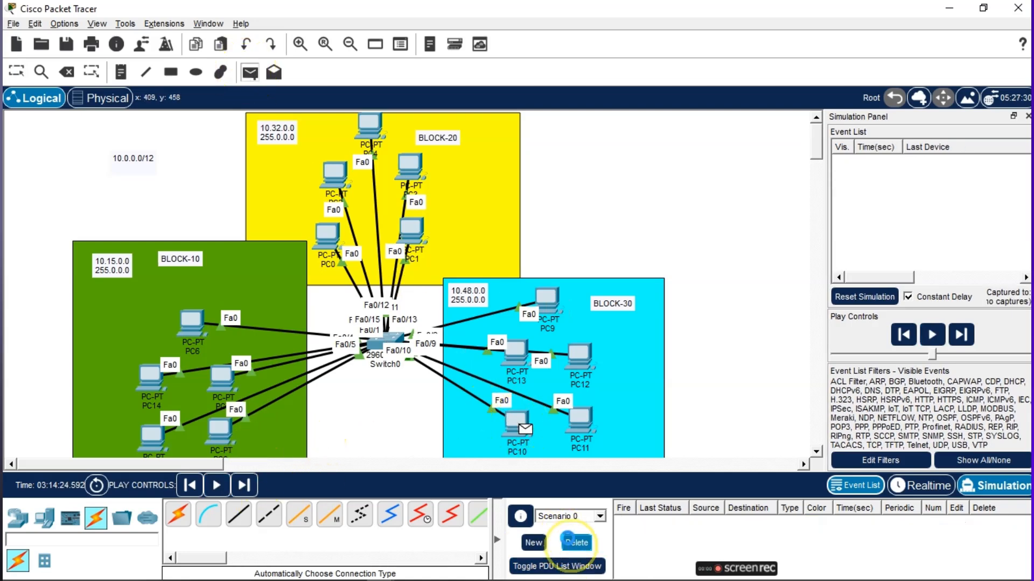
click(221, 439)
click(515, 360)
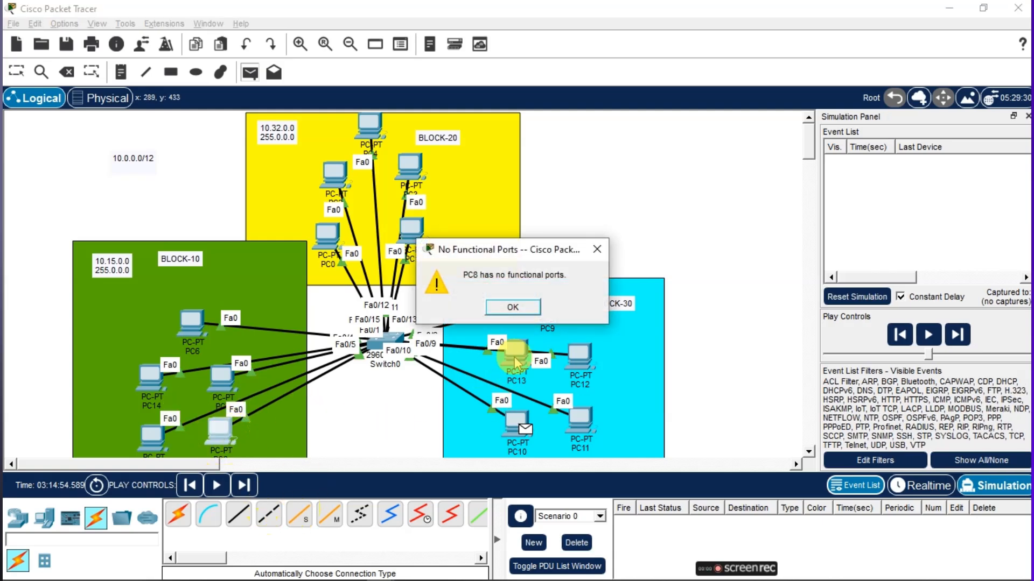
click(524, 311)
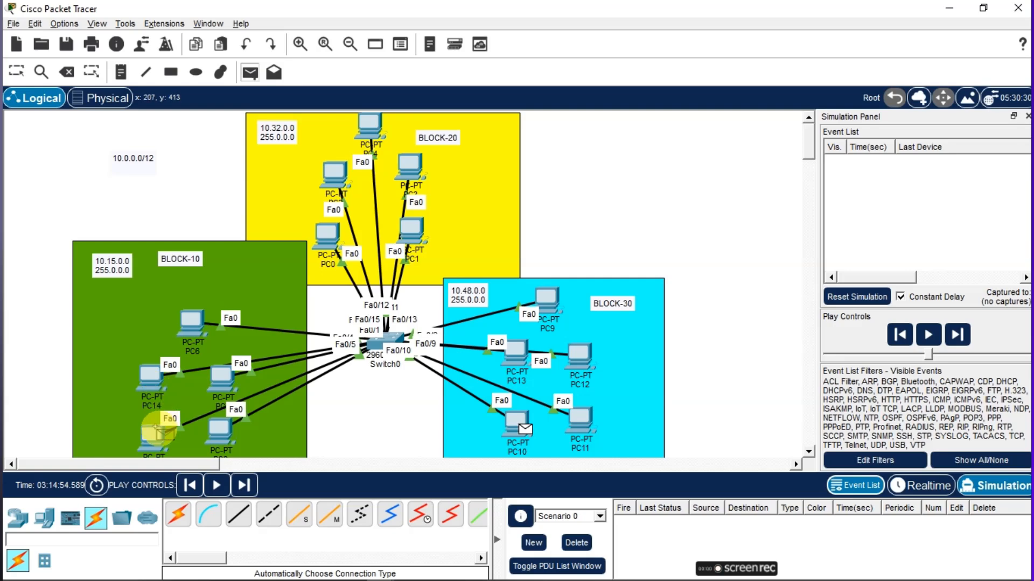
click(150, 441)
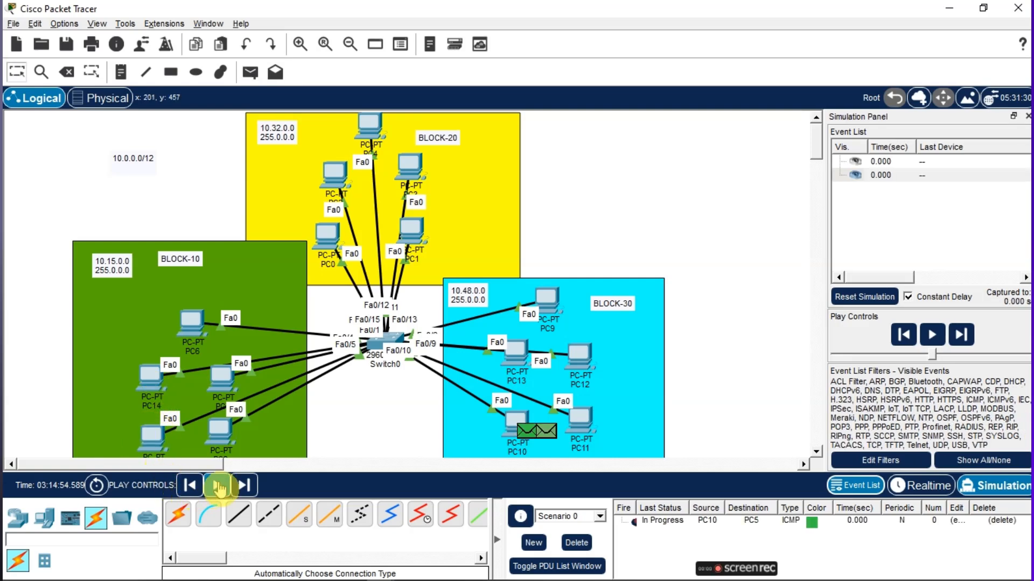
Run the PC10 to PC5 simulation and delete the scenario's PDUs
click(219, 486)
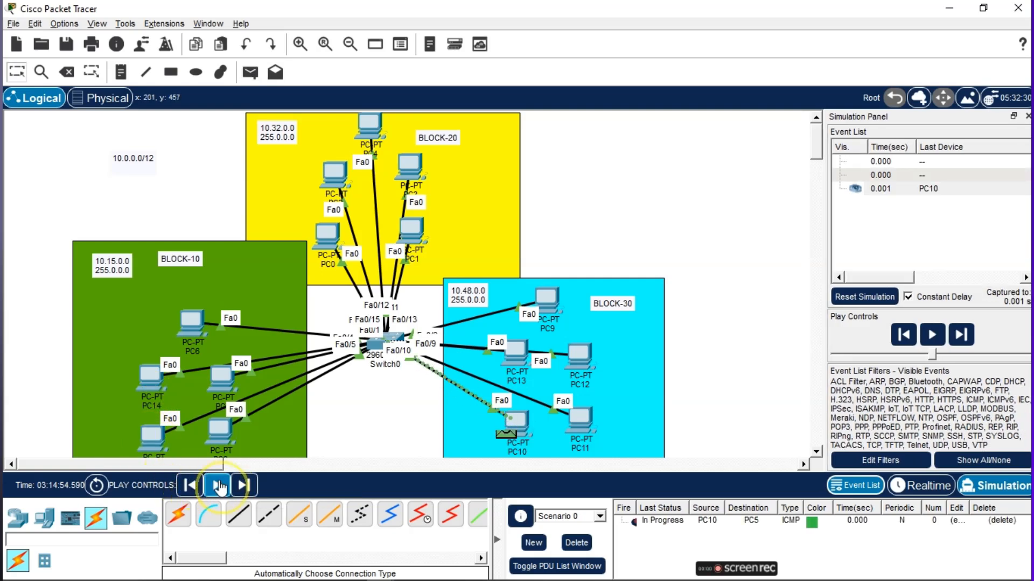
click(218, 486)
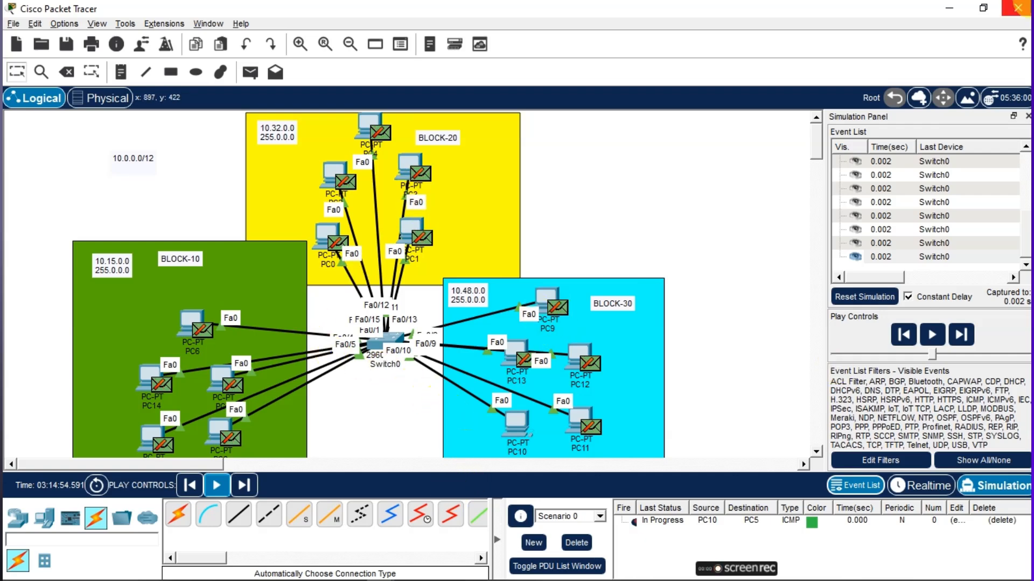
click(222, 482)
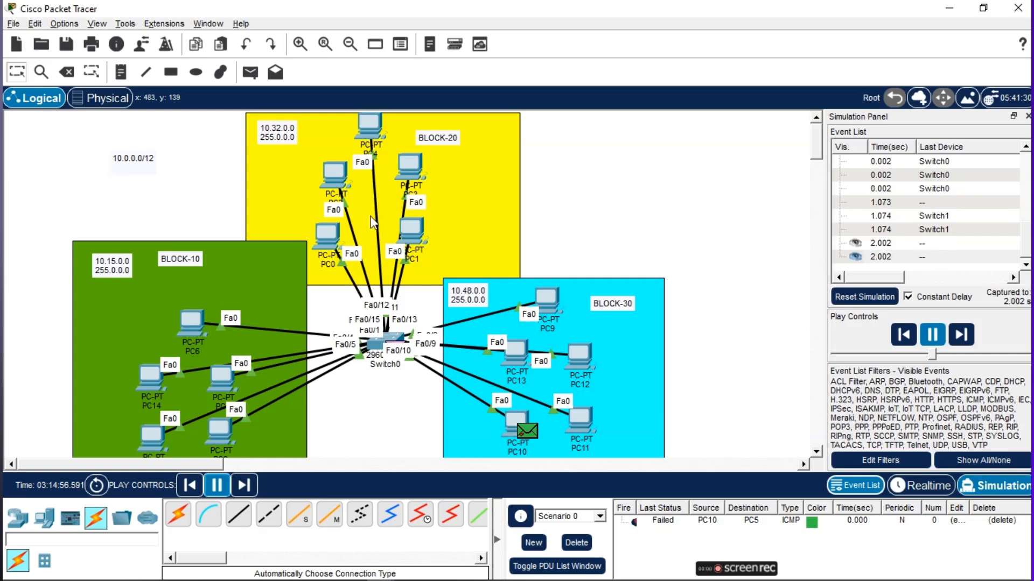
click(570, 543)
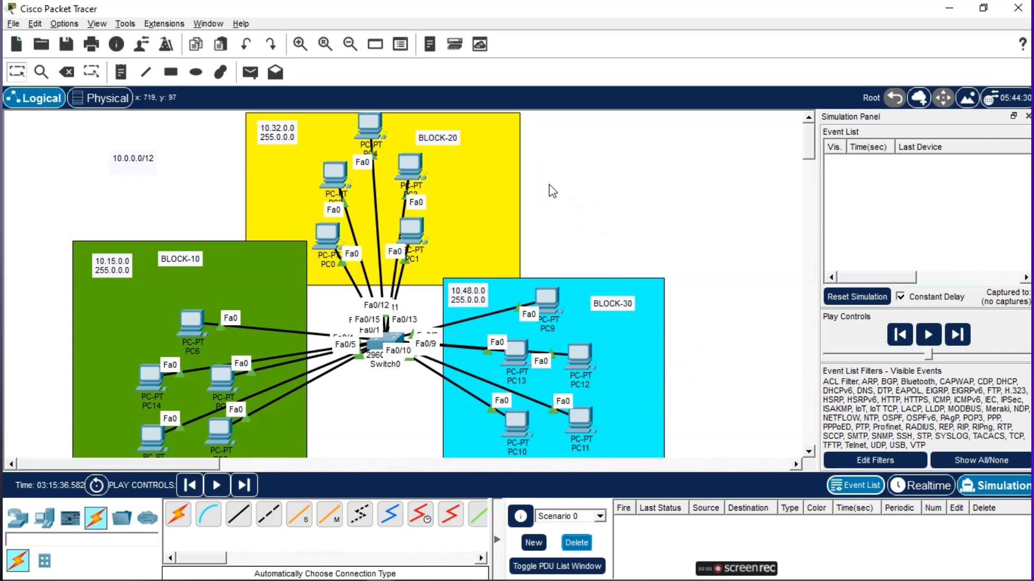
click(548, 184)
click(566, 178)
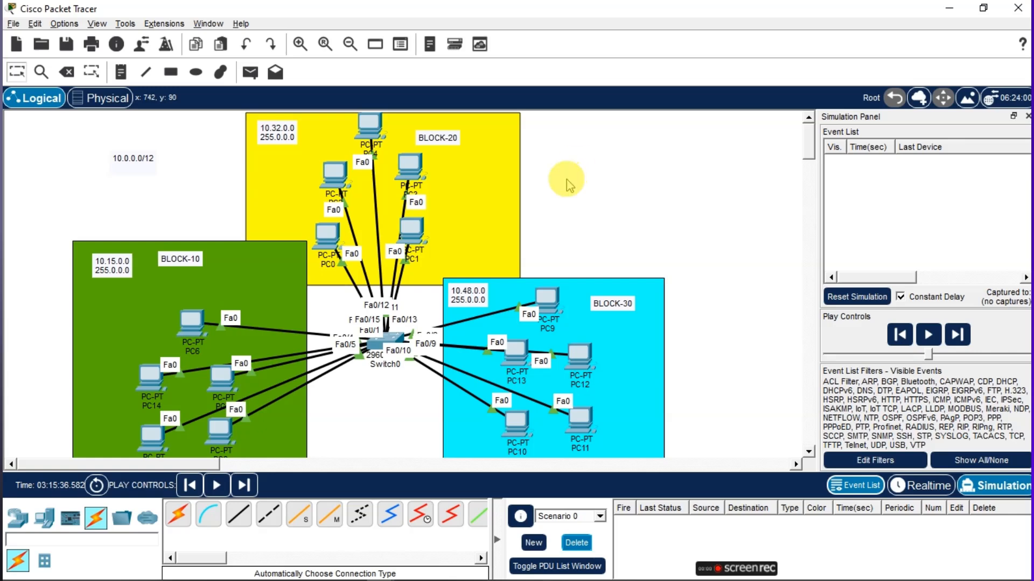
click(559, 205)
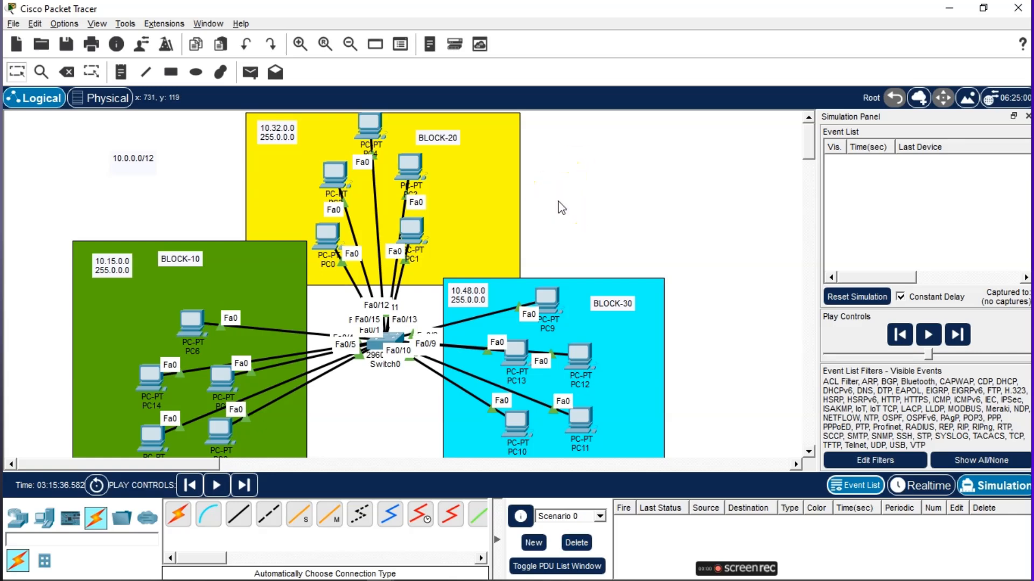
click(561, 208)
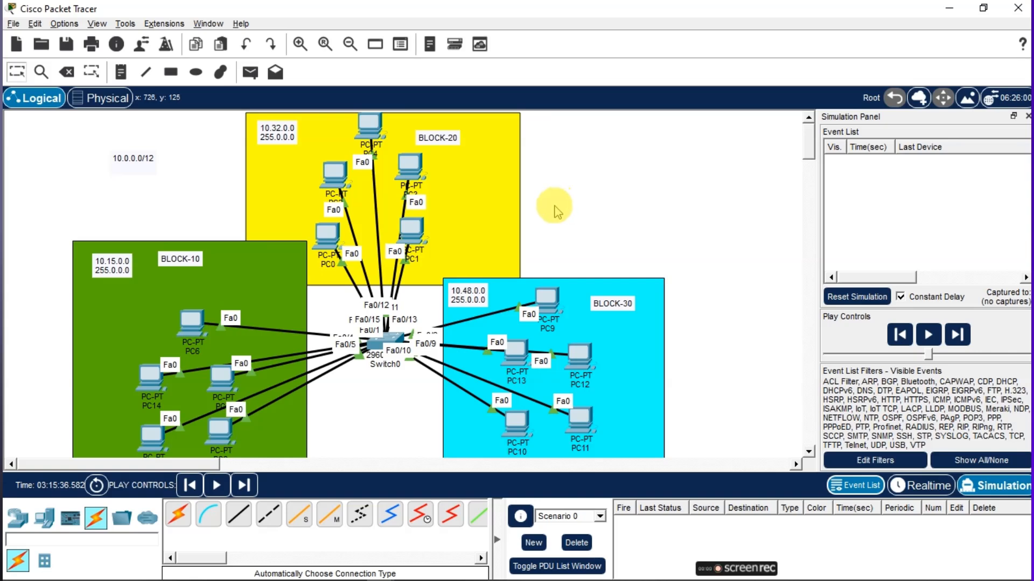